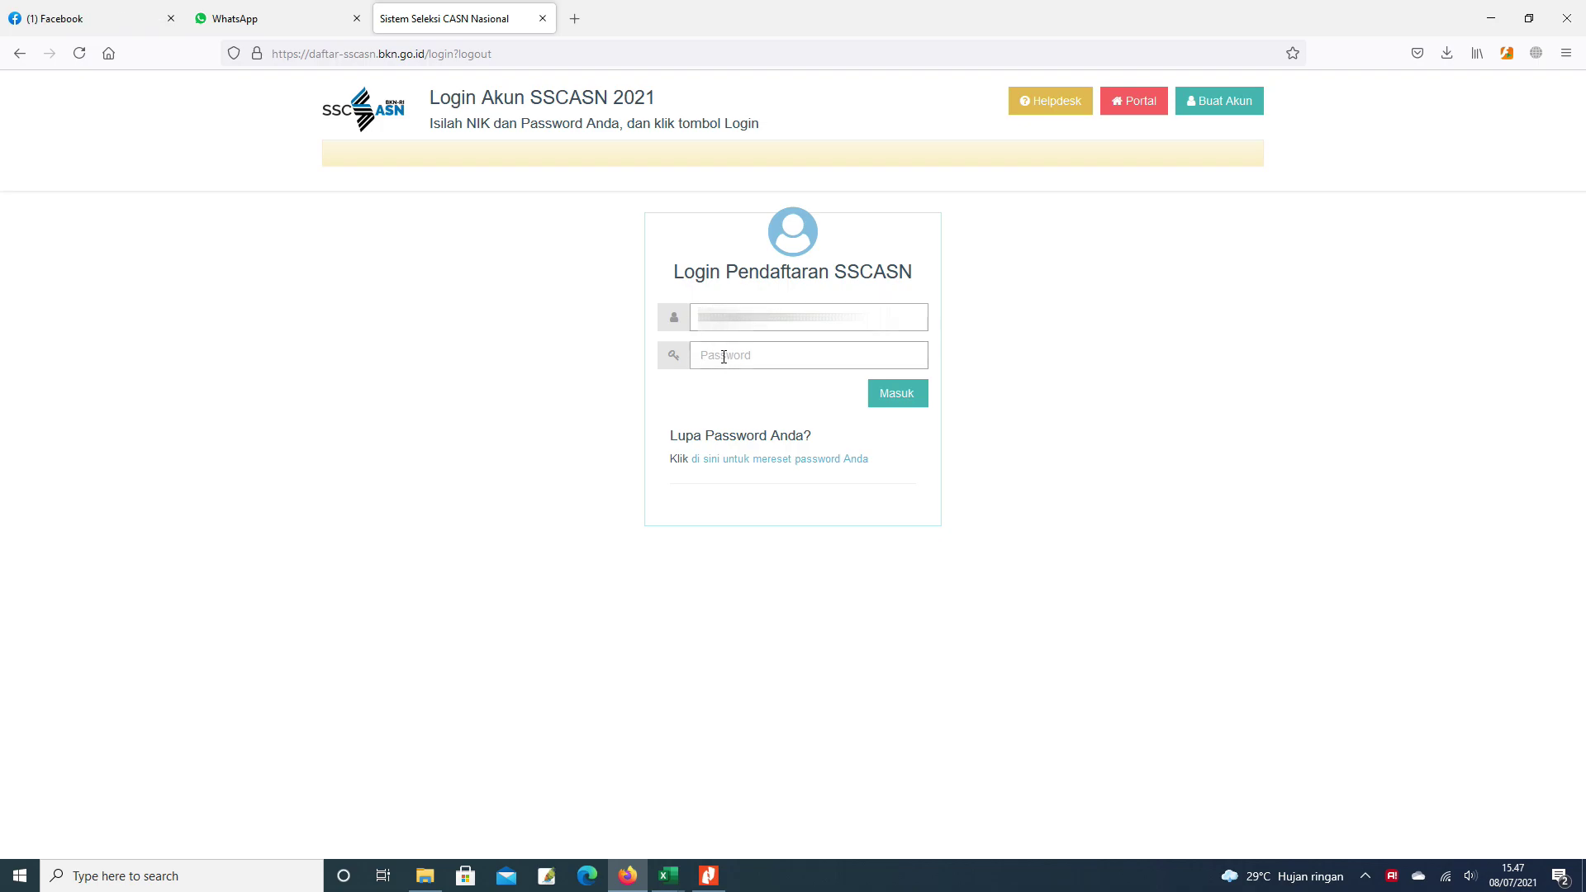
- Log in with the account password and decline Firefox's offer to save the login
text(••••••)
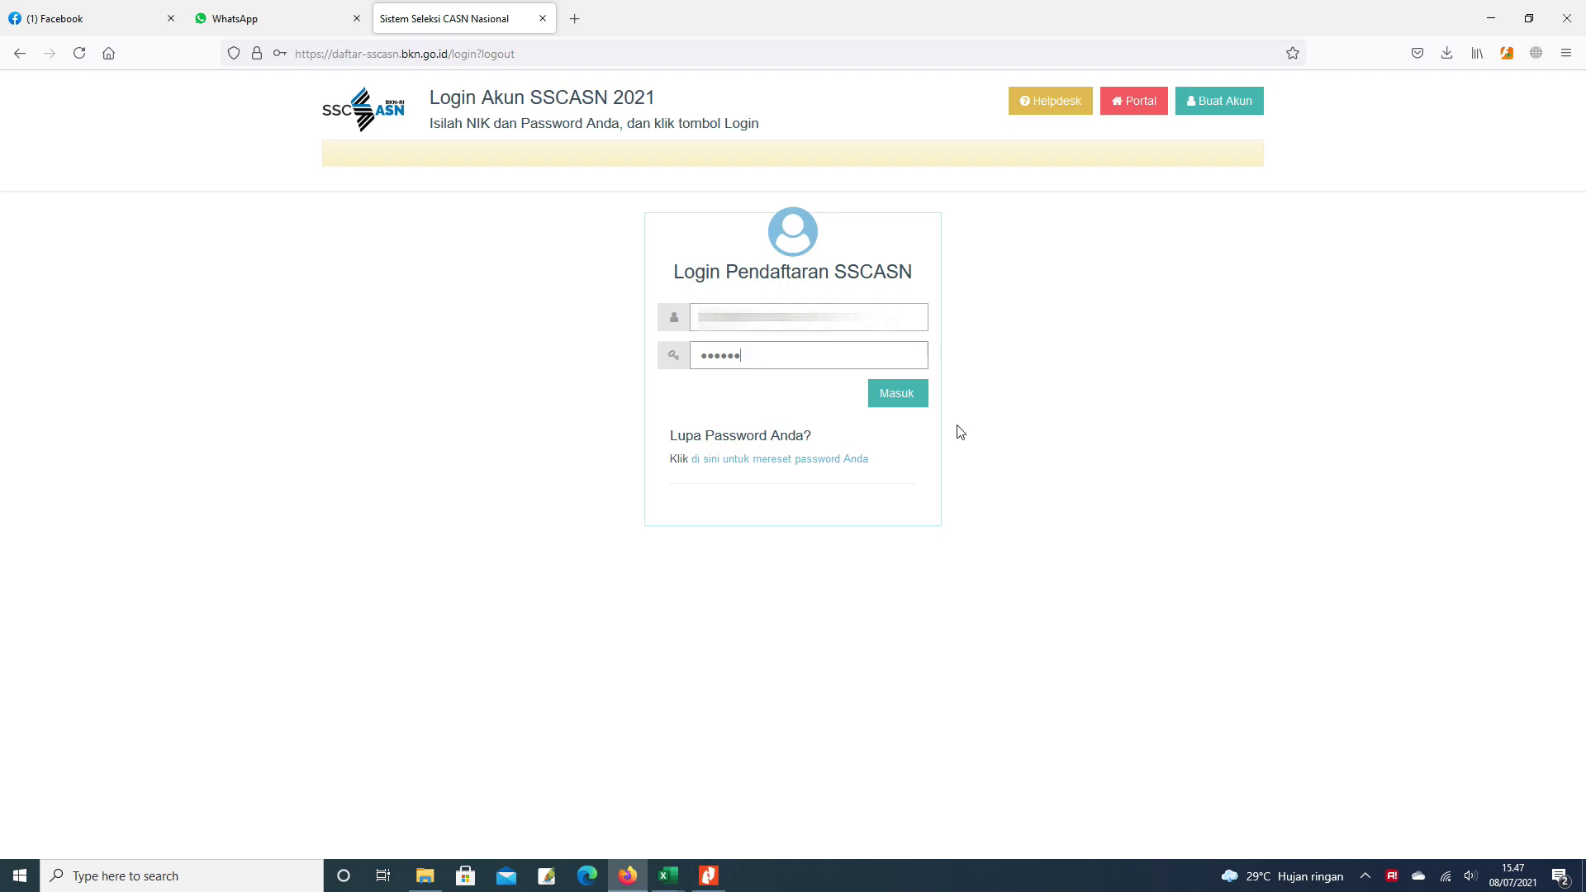
click(909, 403)
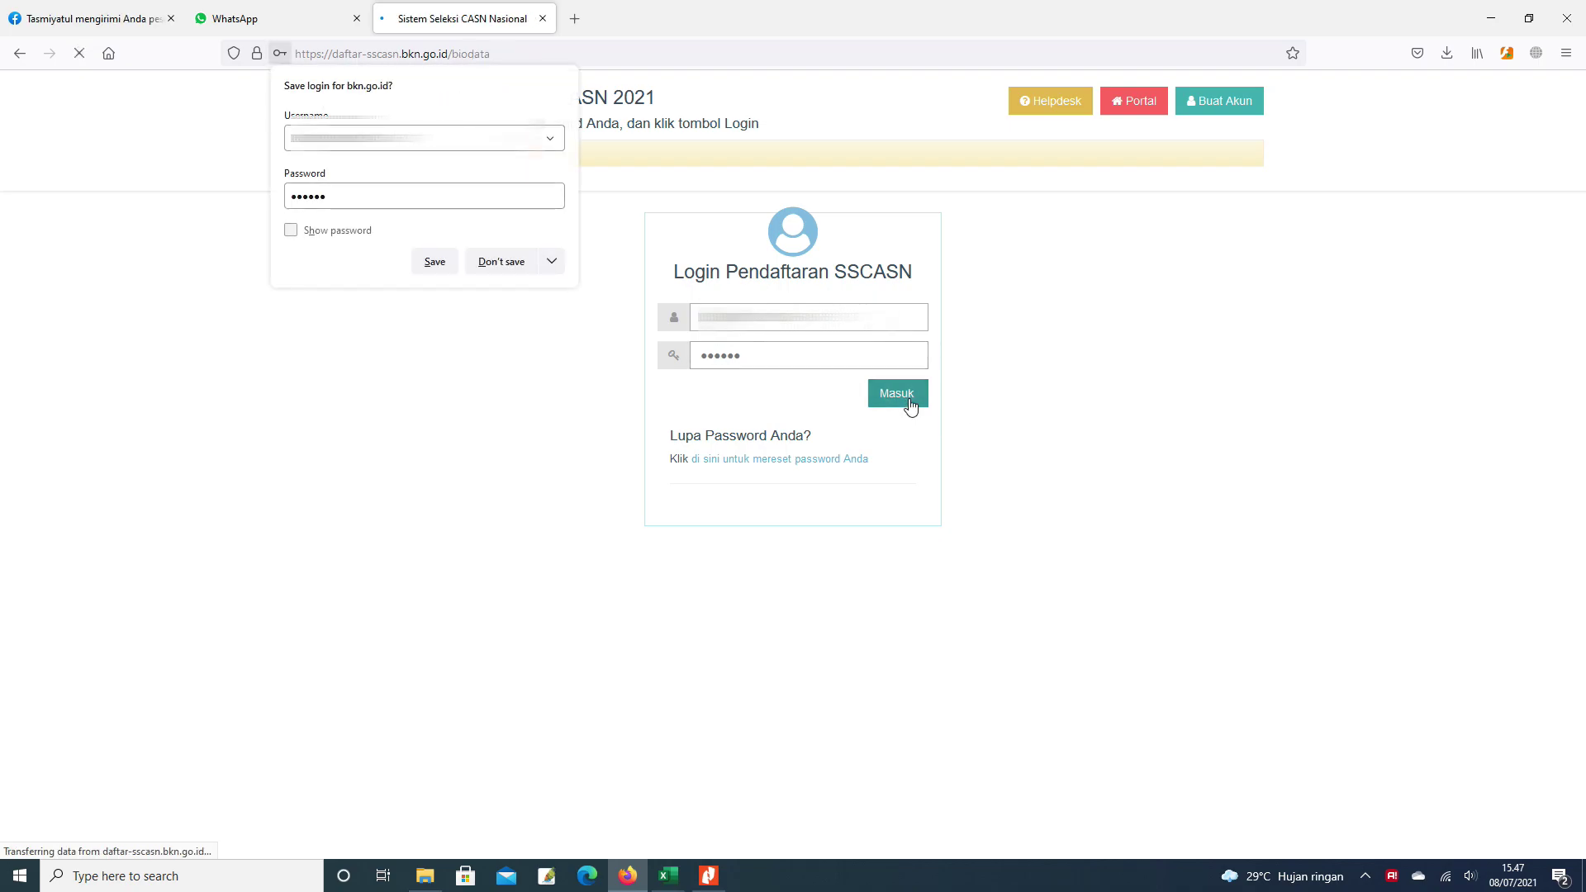
click(502, 261)
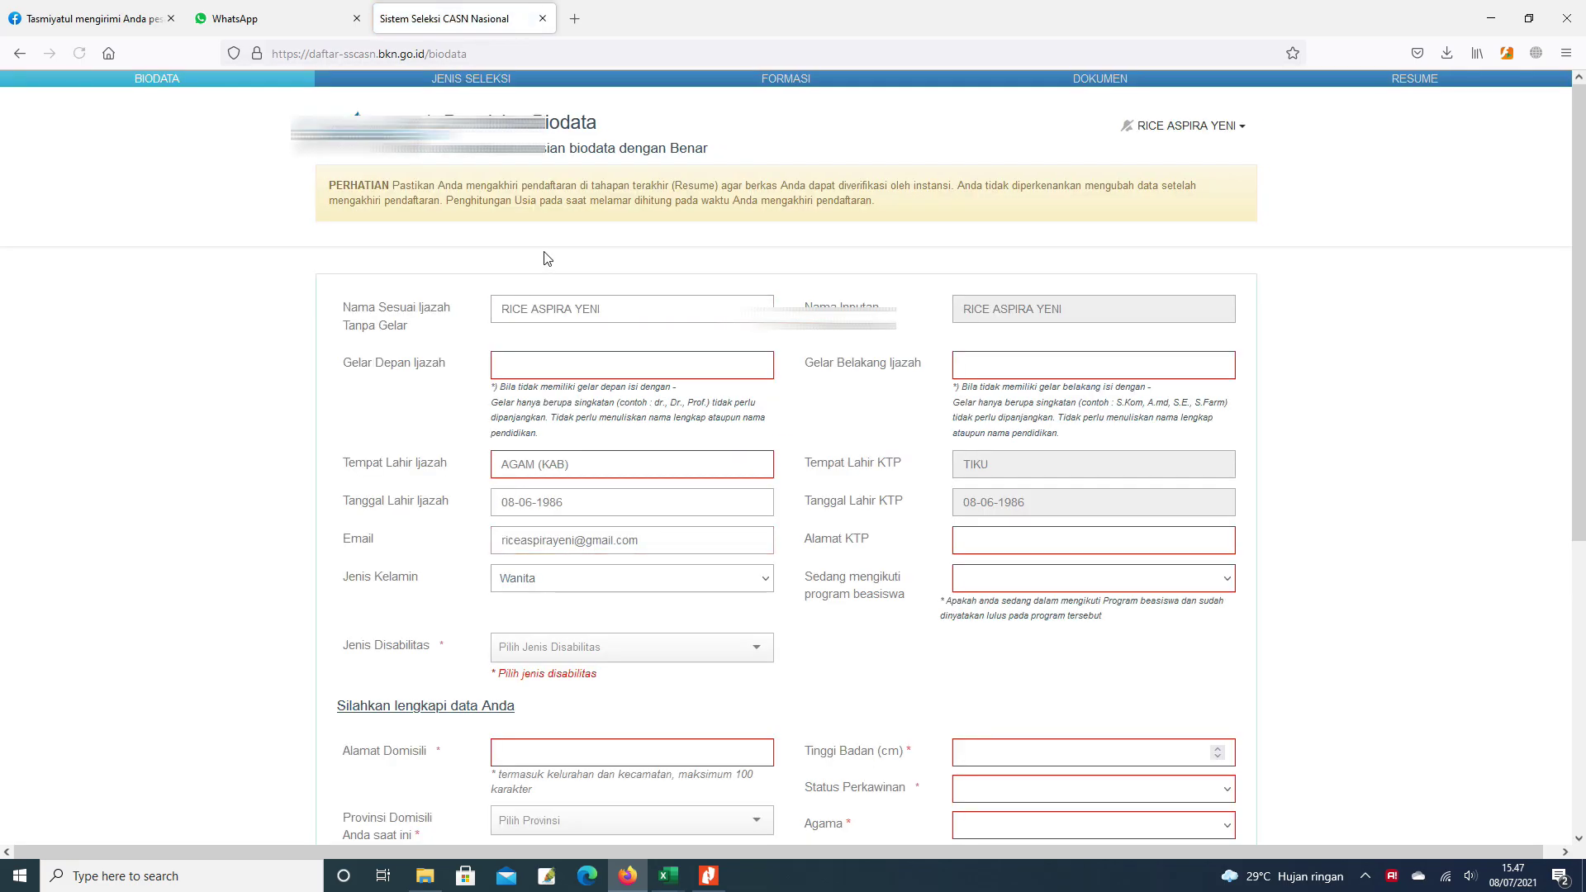
- Set Gelar Depan Ijazah to '-' and Gelar Belakang Ijazah to 'S.Pd'
scroll(613, 252, down, 1)
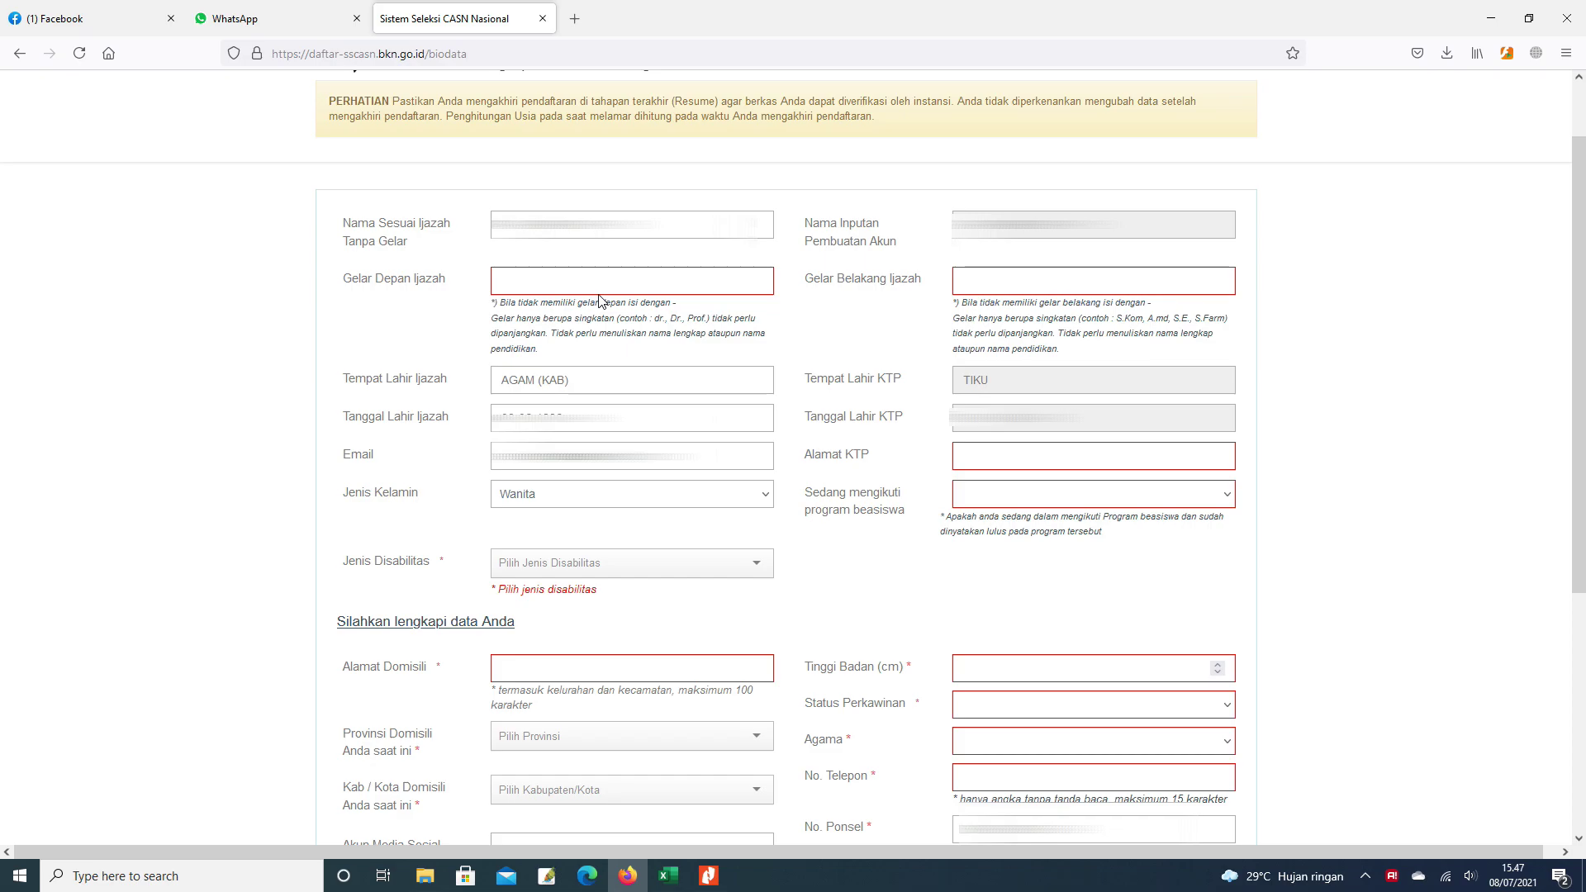
click(560, 283)
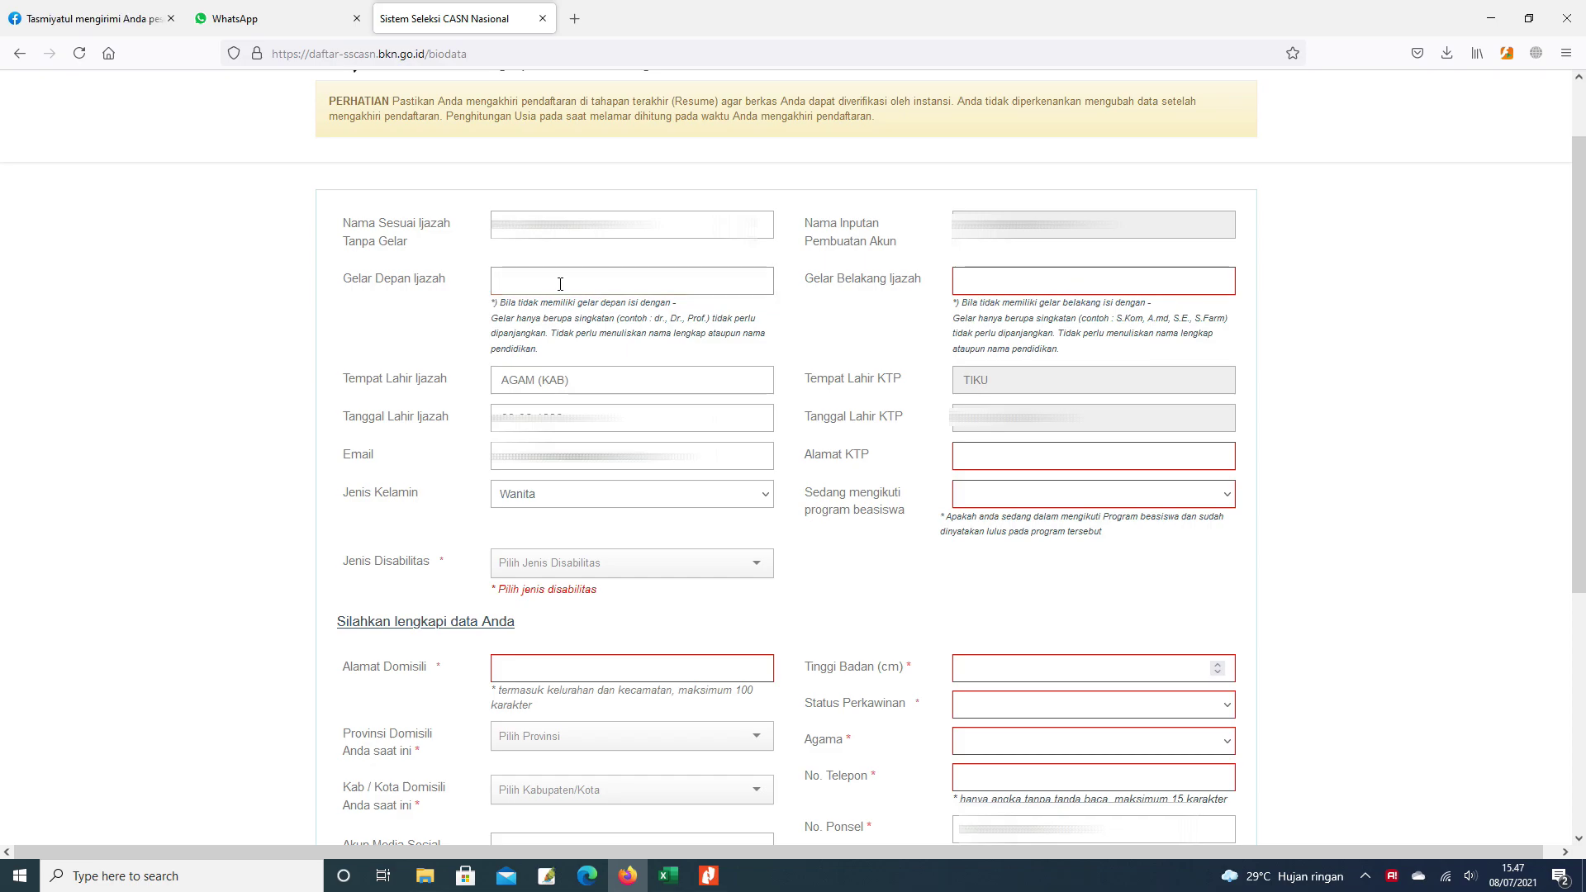
text(-)
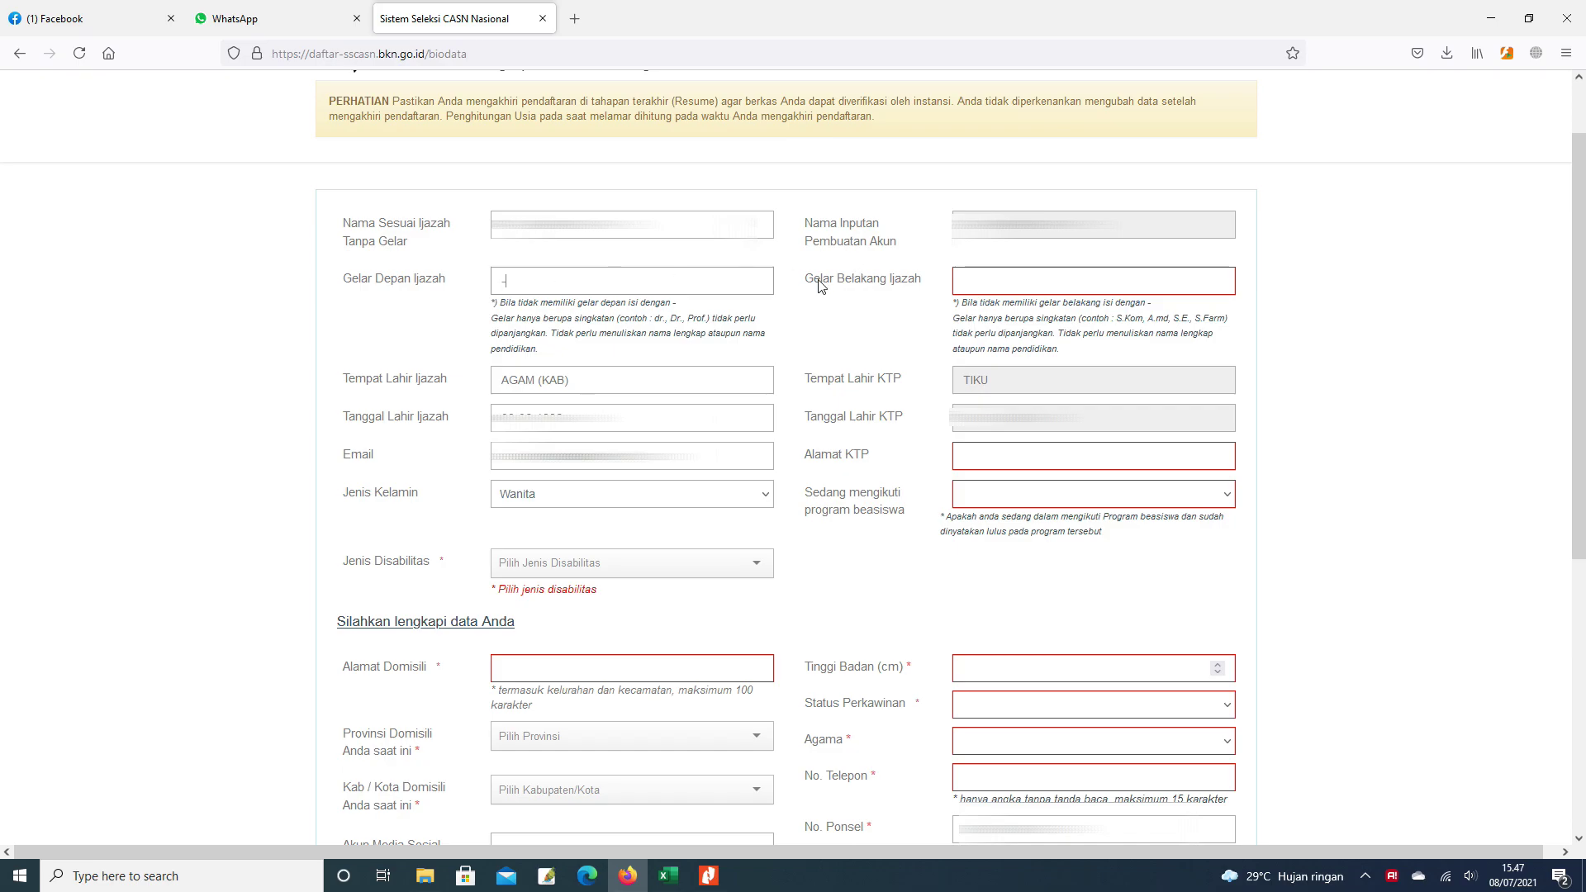
click(986, 278)
click(560, 283)
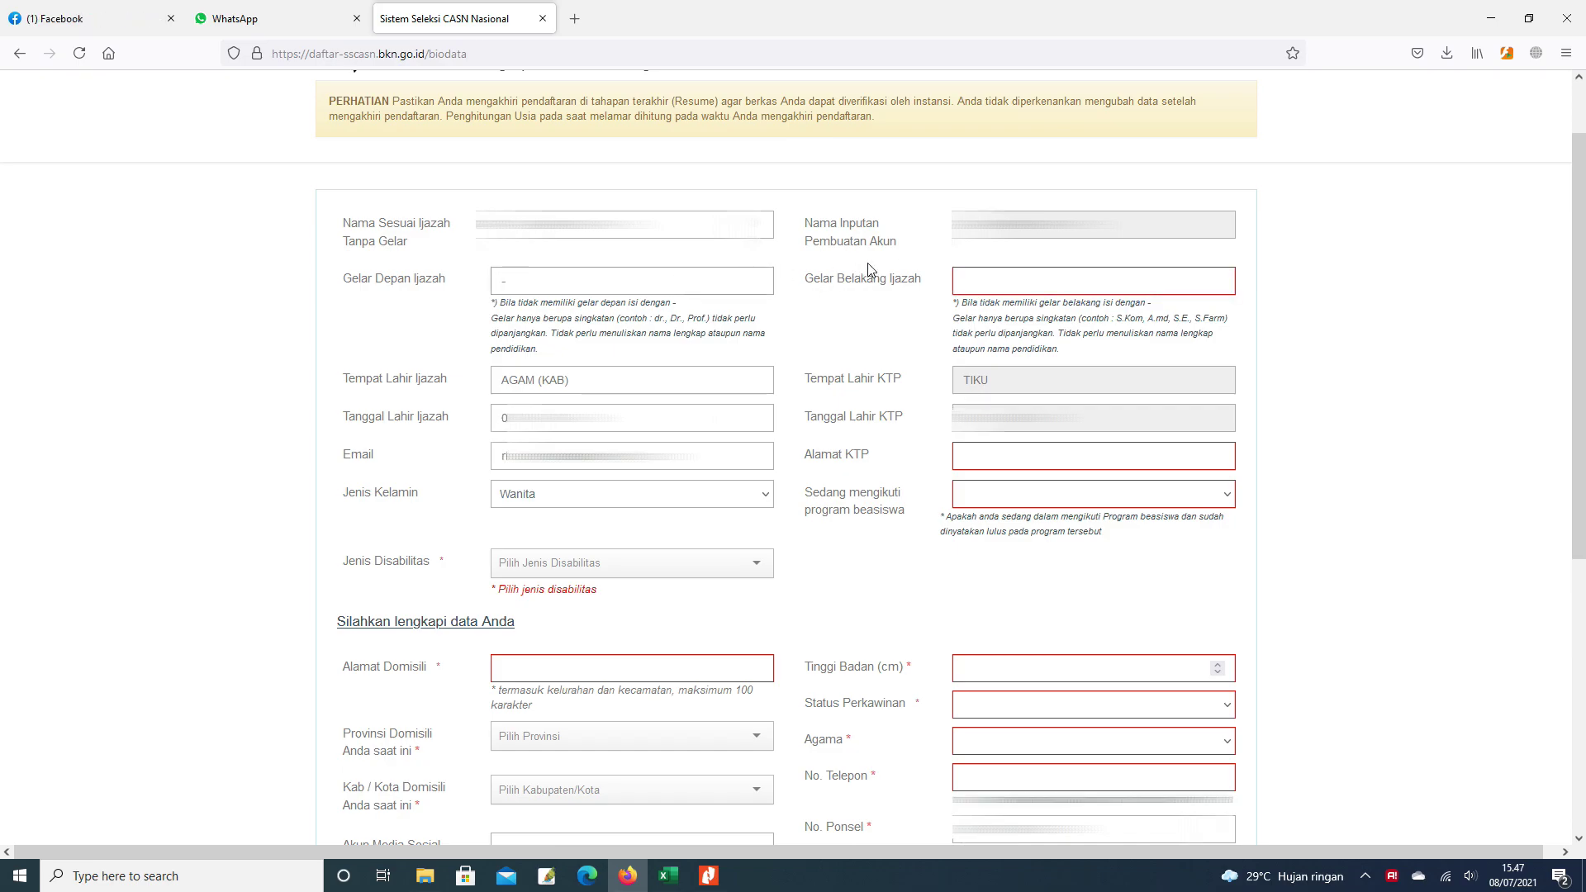
click(986, 278)
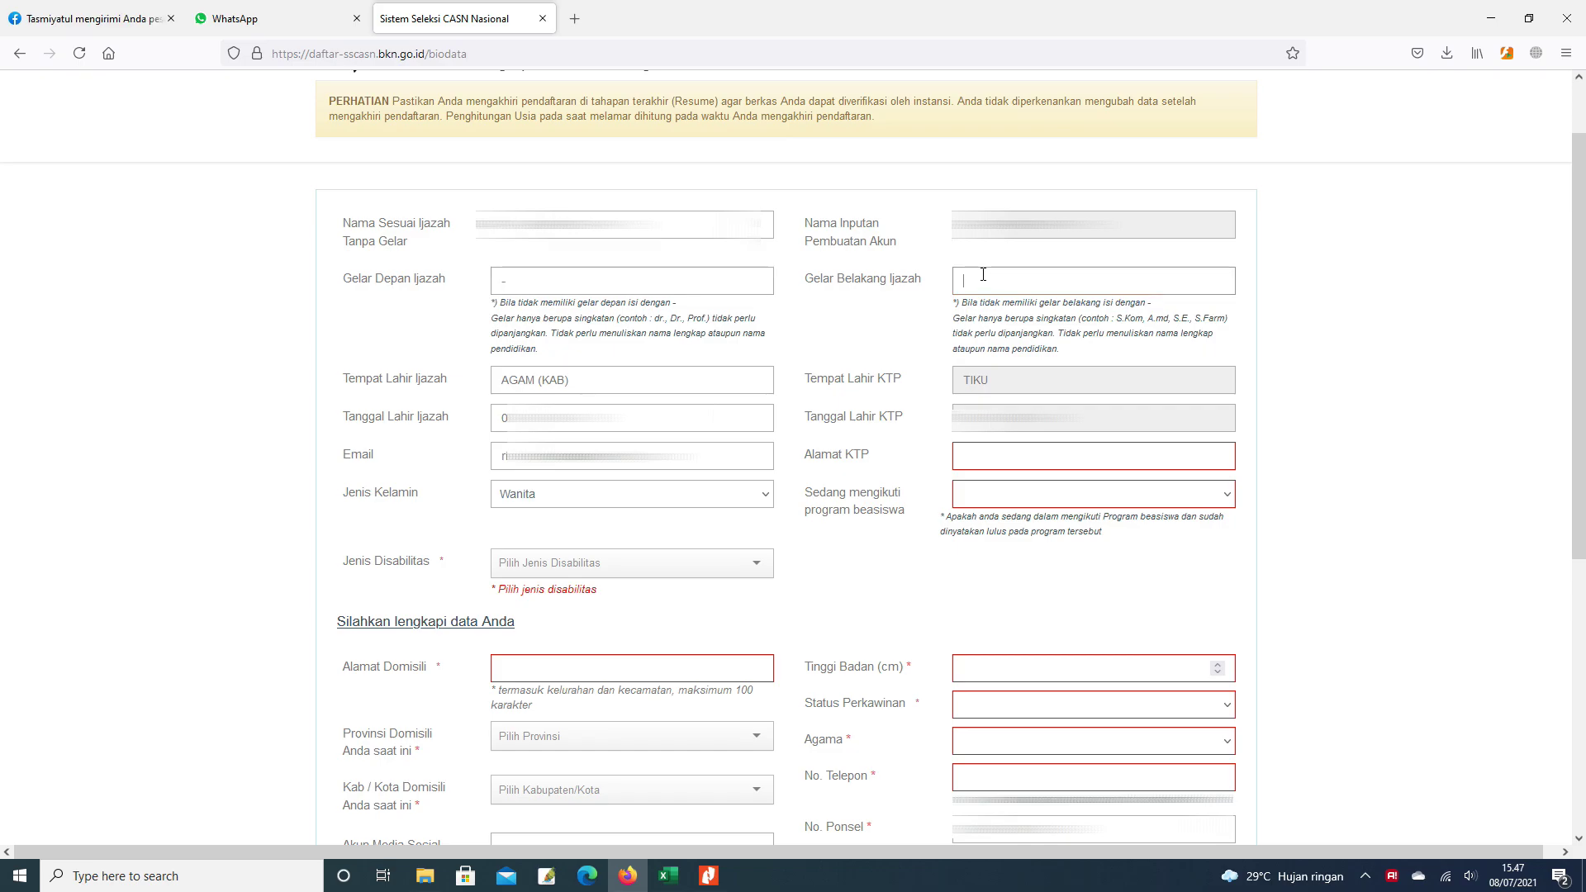
text(s.pd)
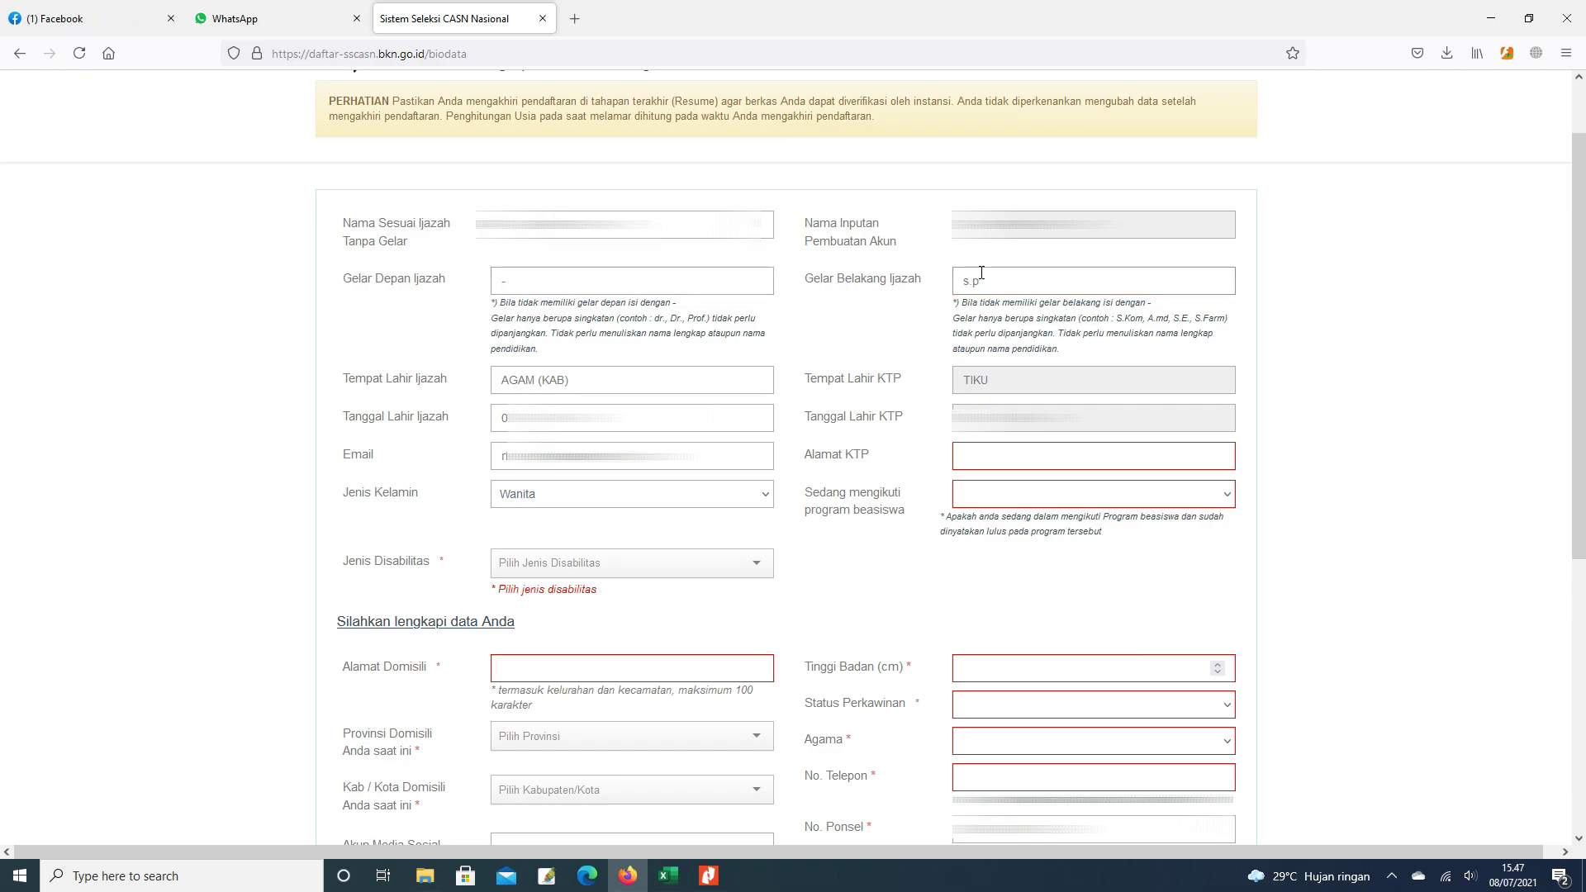
key(BackSpace)
key(BackSpace)
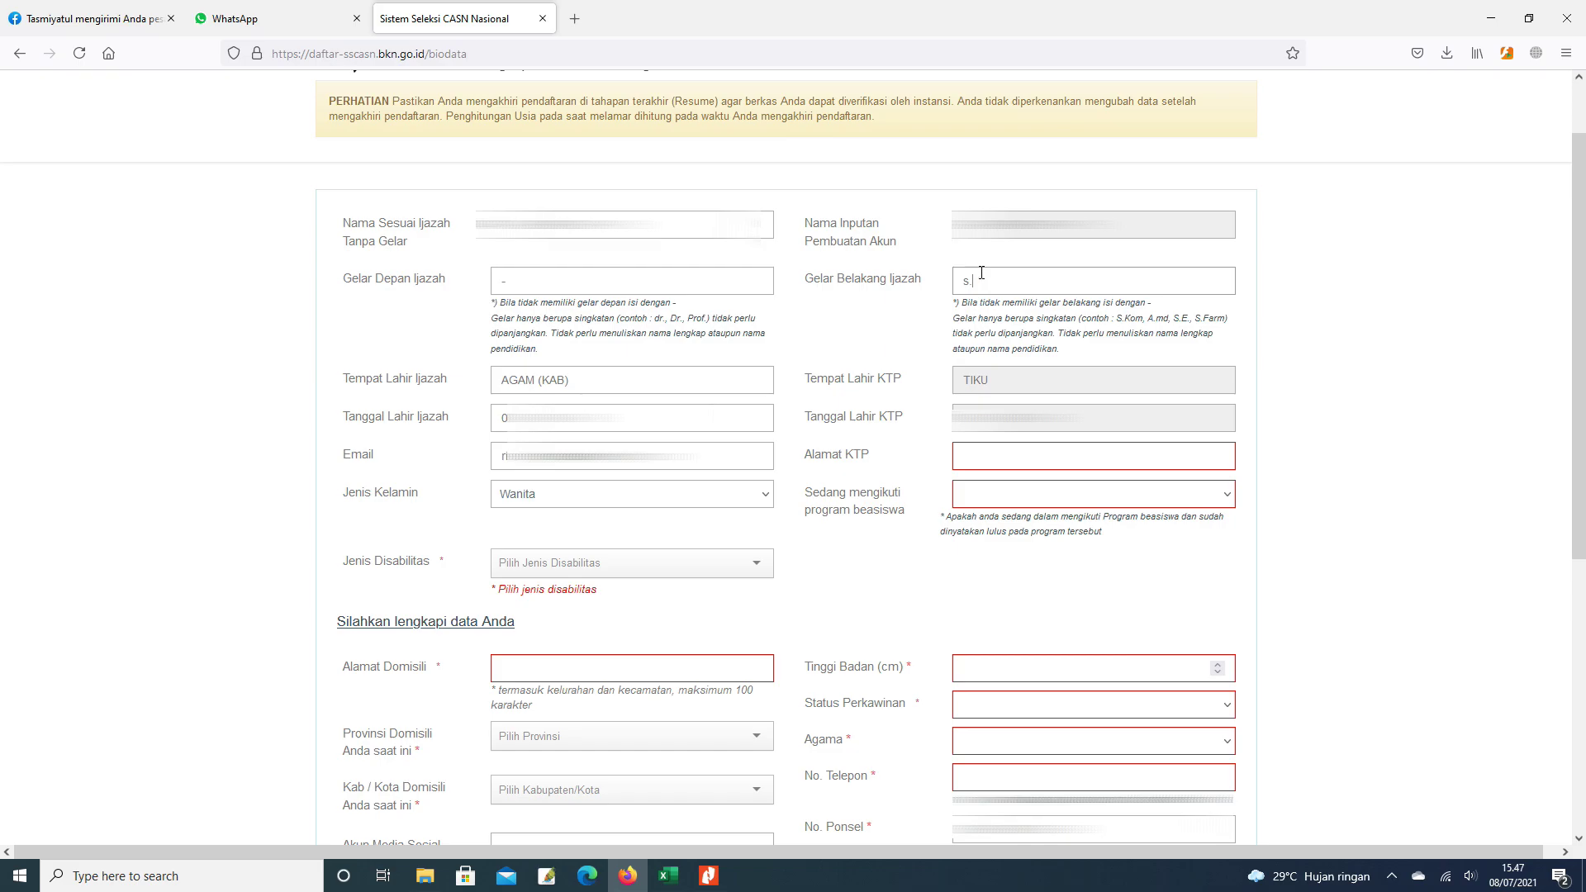
text(Pd)
click(970, 280)
key(BackSpace)
text(S)
- Enter the applicant's ID-card address in the Alamat KTP field
click(976, 451)
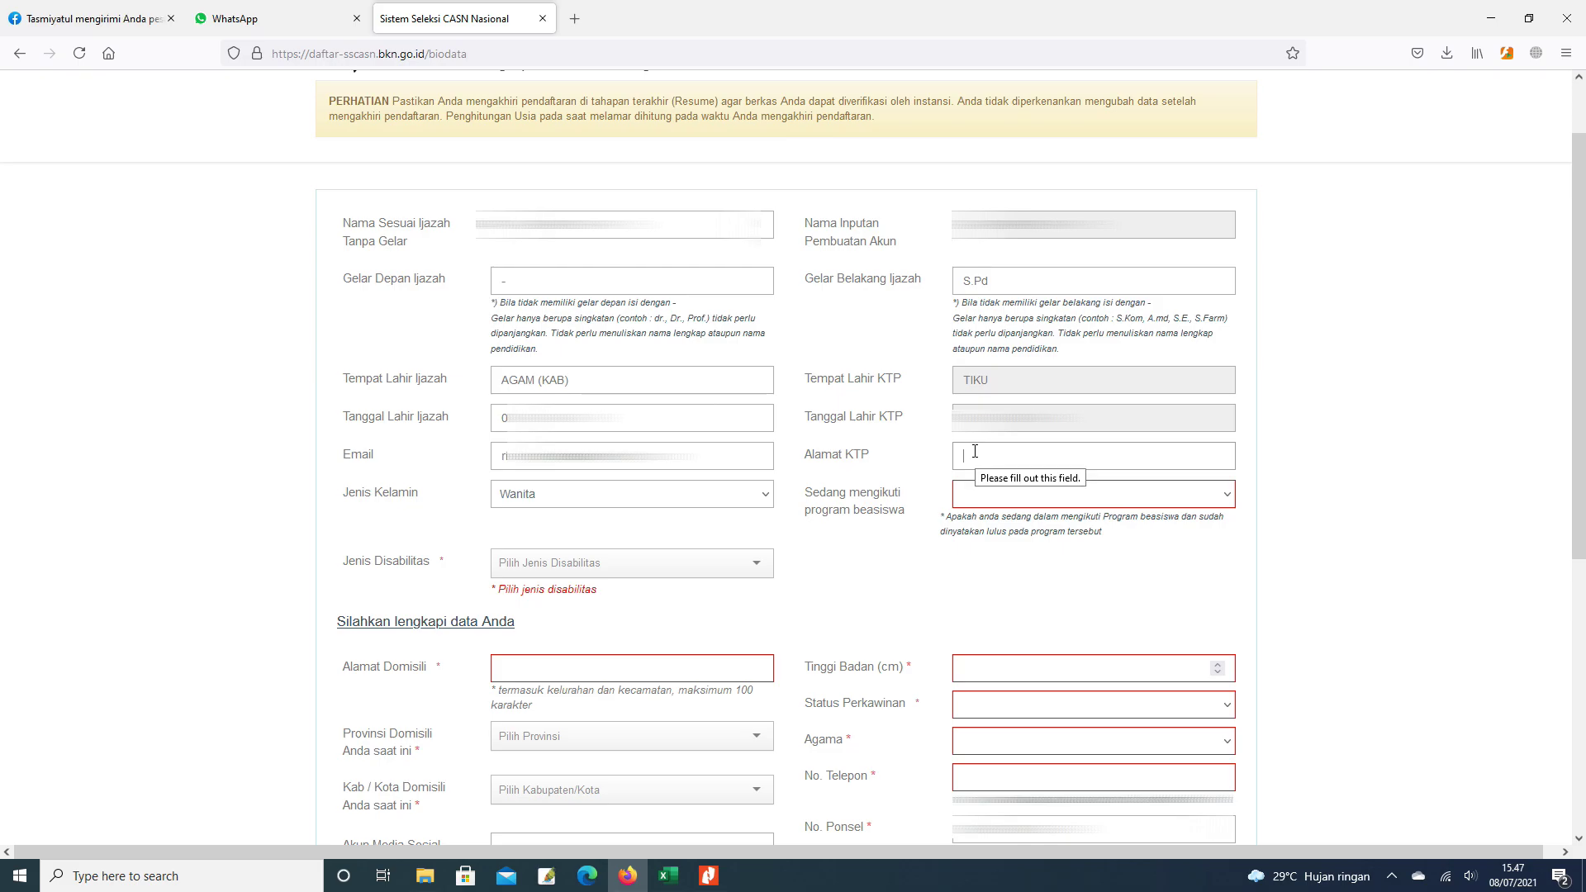
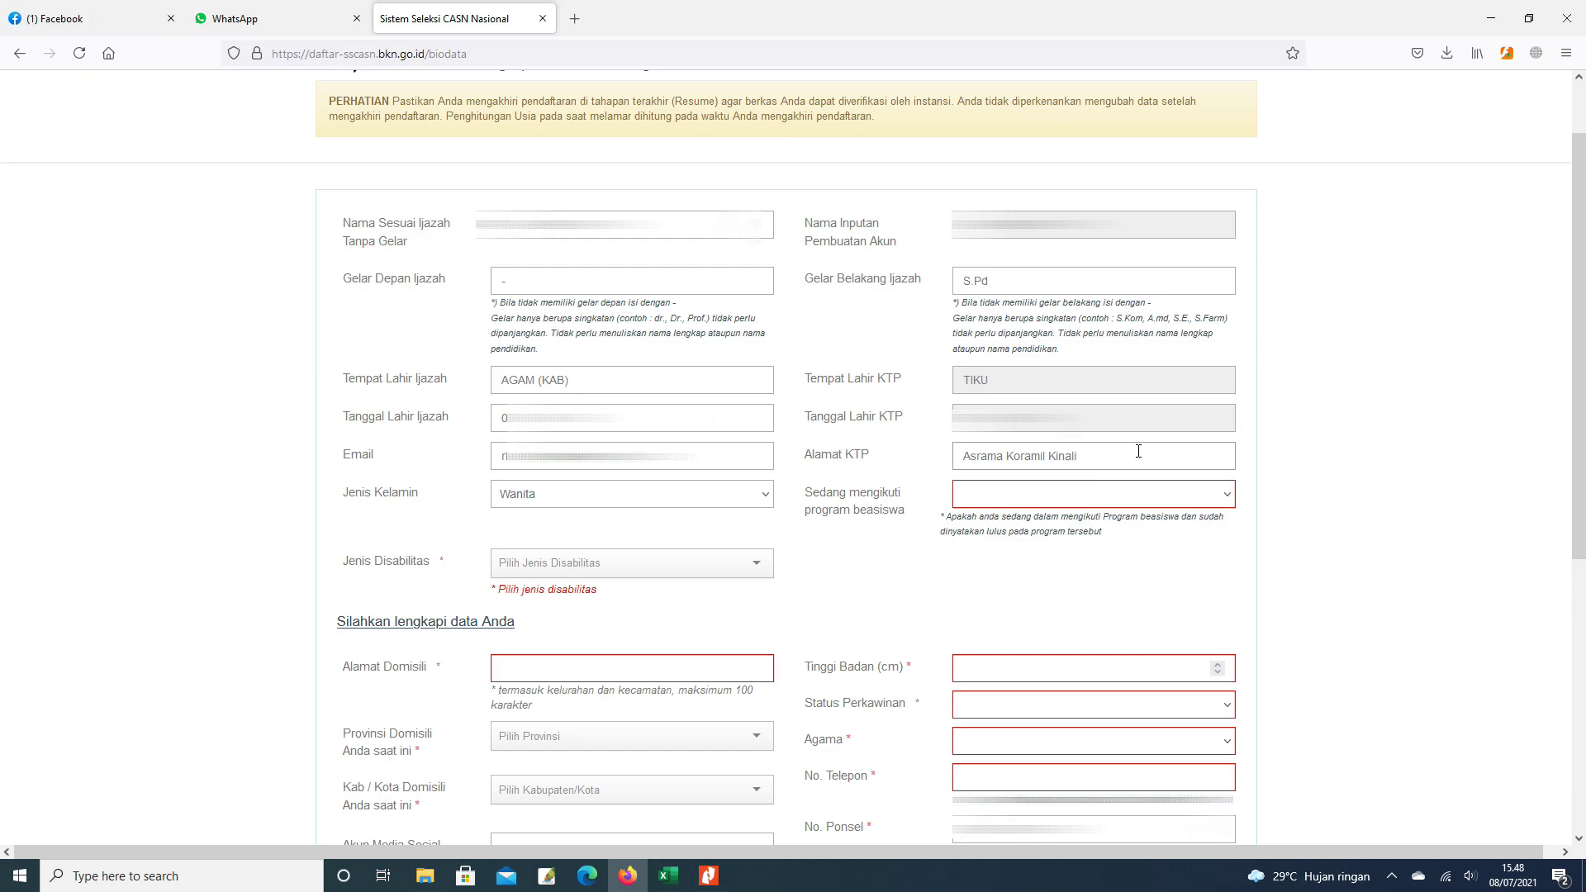
scroll(1031, 544, down, 1)
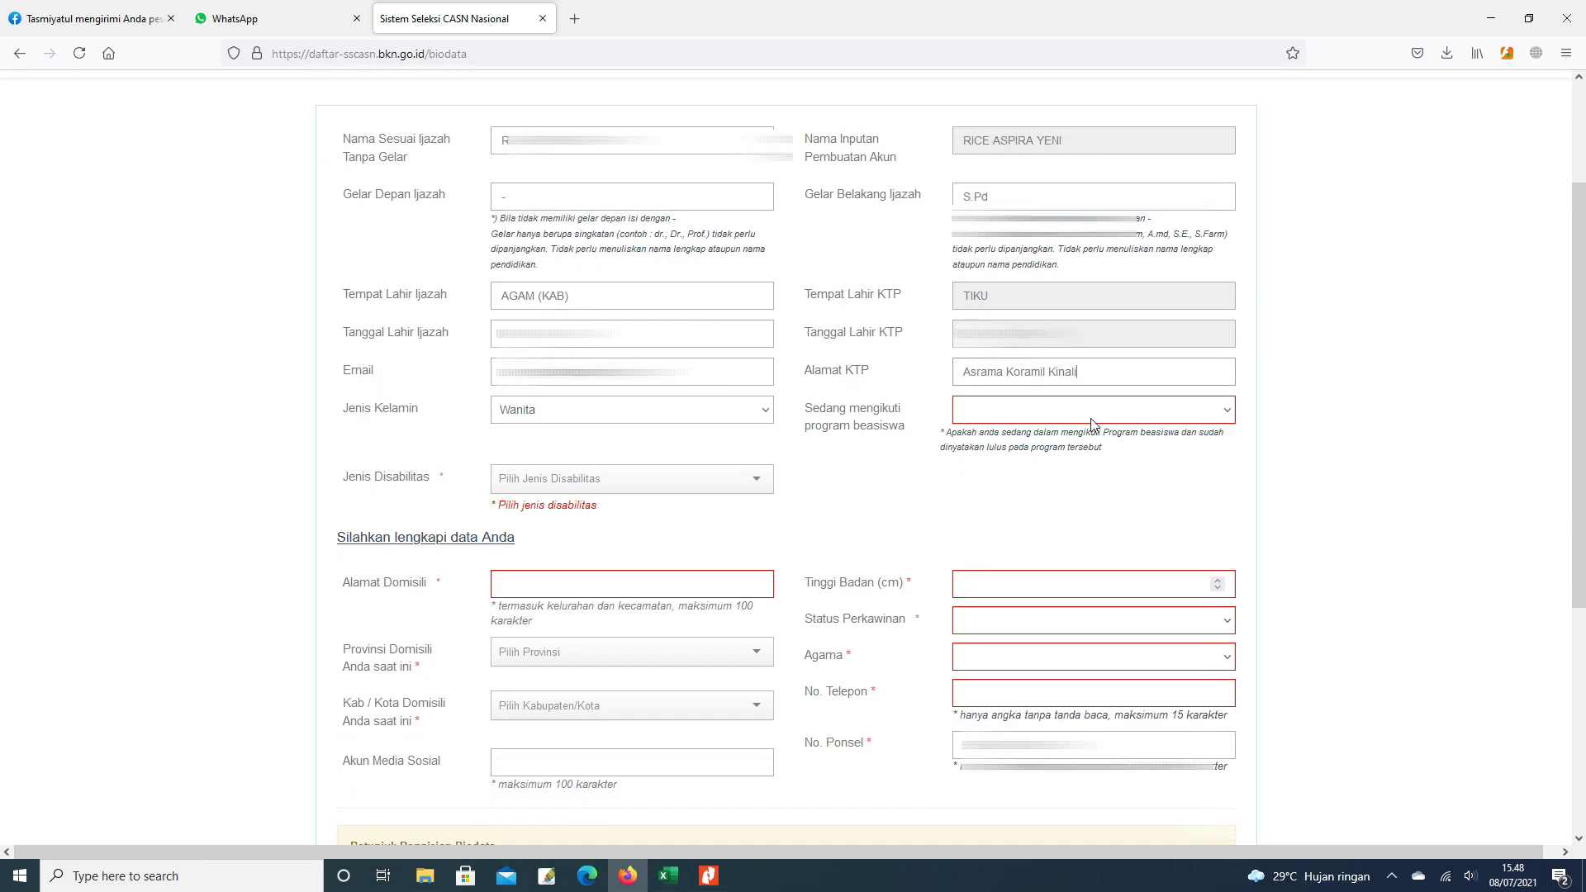
- Answer Tidak to the scholarship programme question and set Jenis Disabilitas to Non Disabilitas
click(1222, 419)
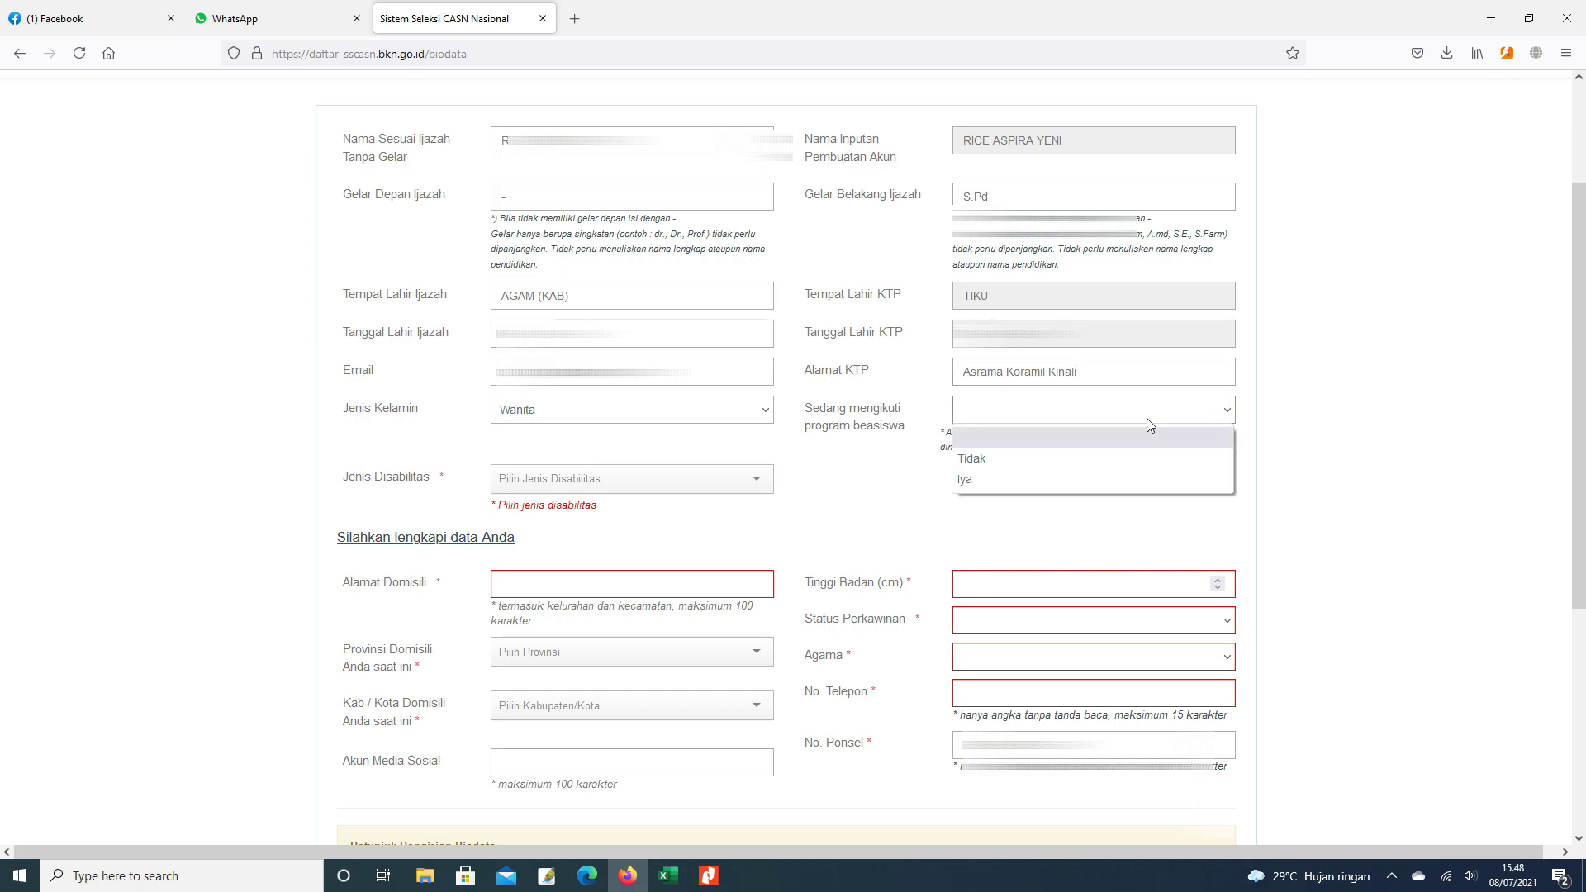
click(983, 460)
scroll(776, 454, down, 1)
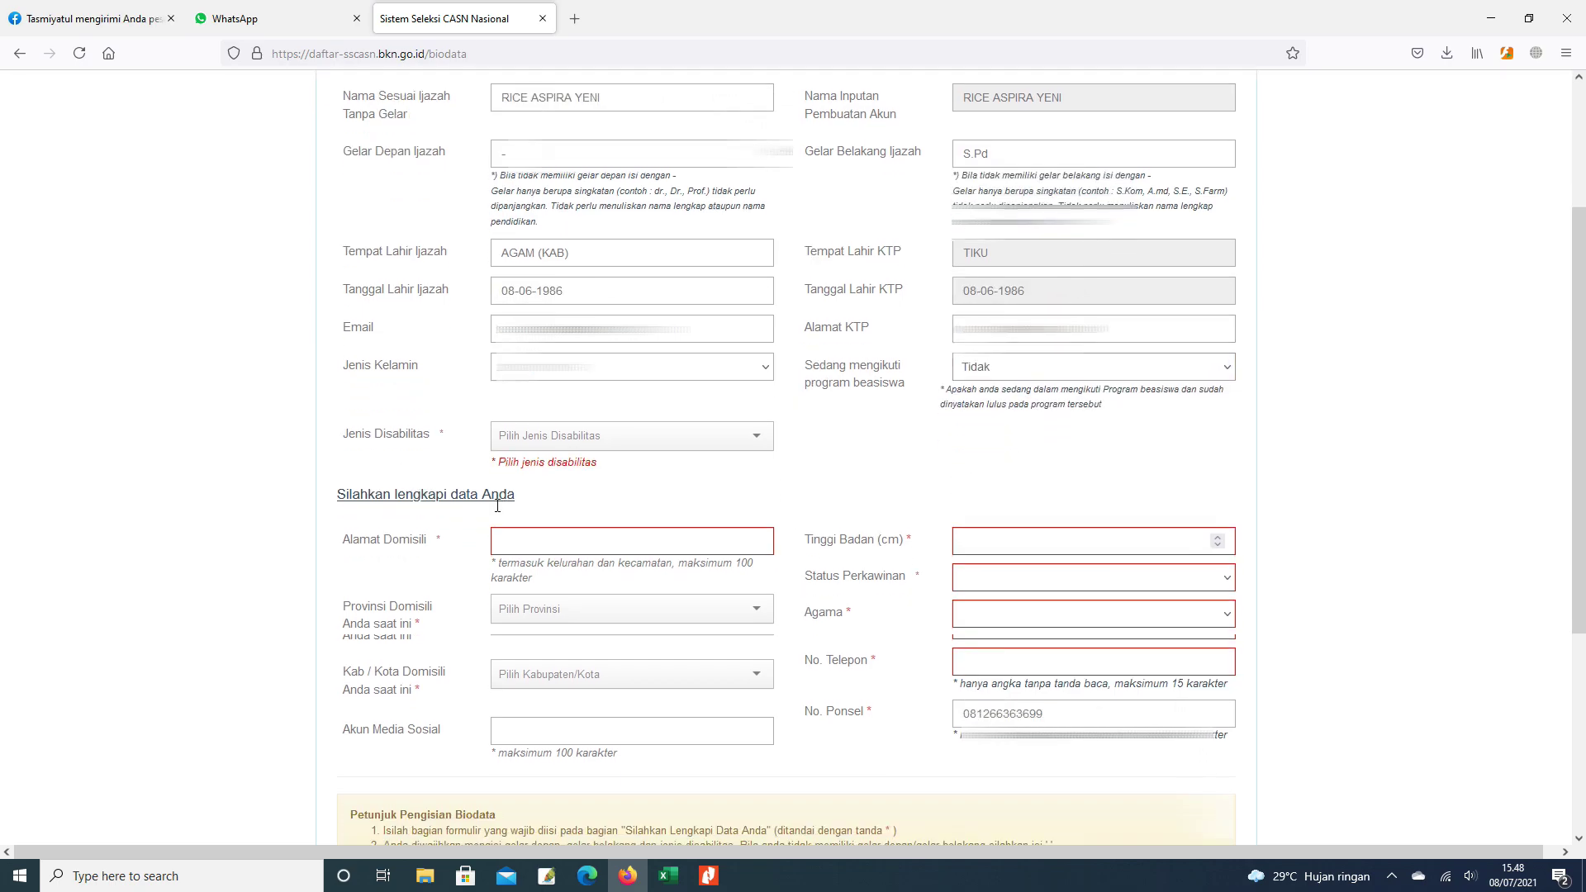
click(755, 395)
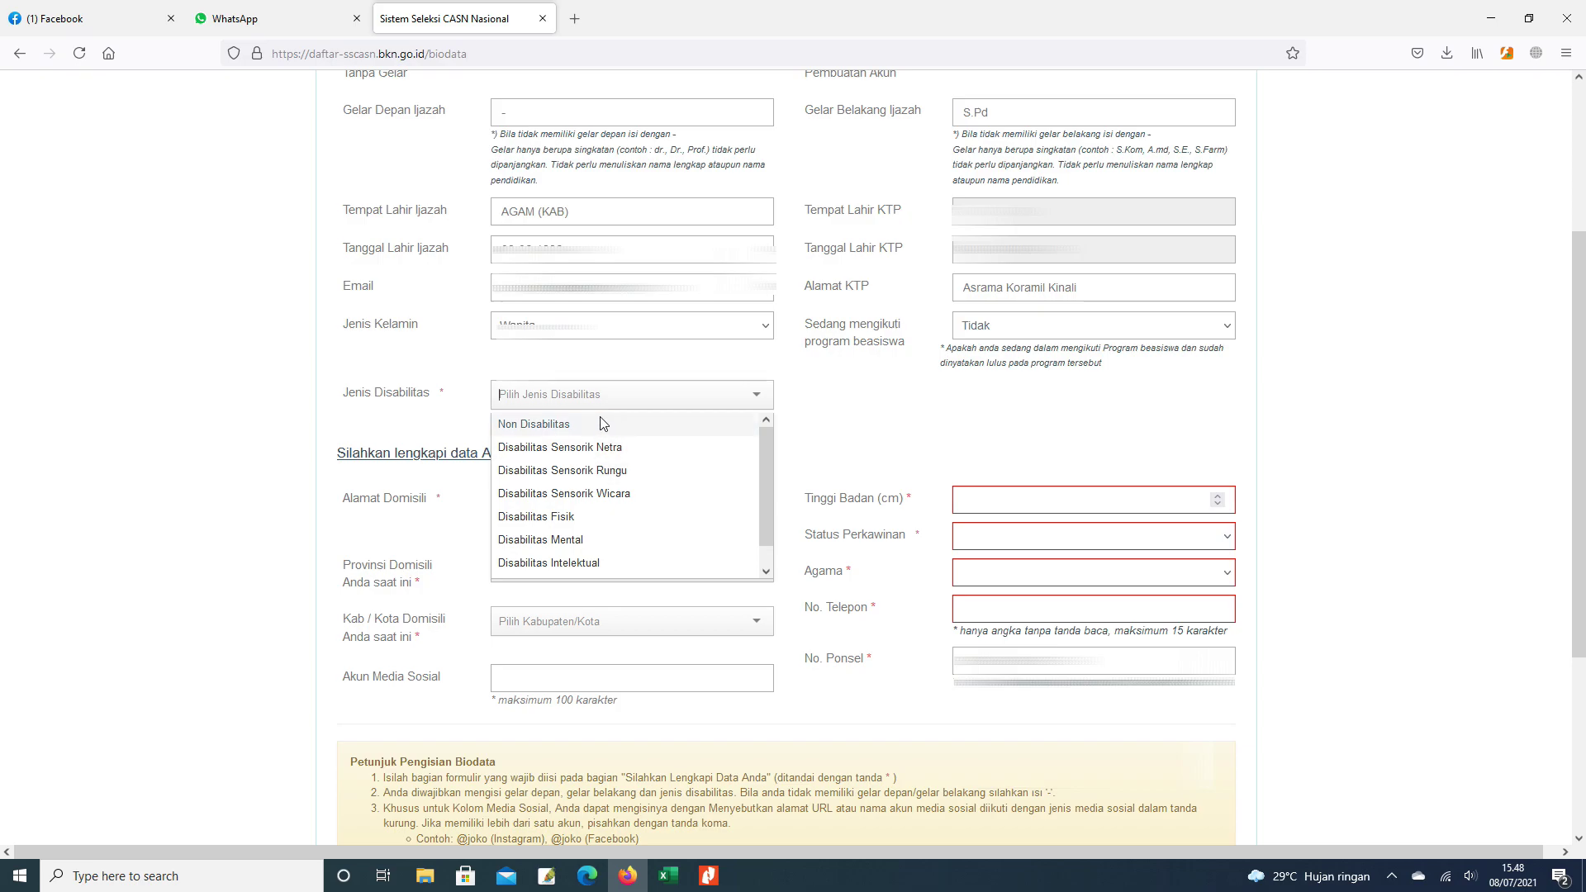
click(563, 425)
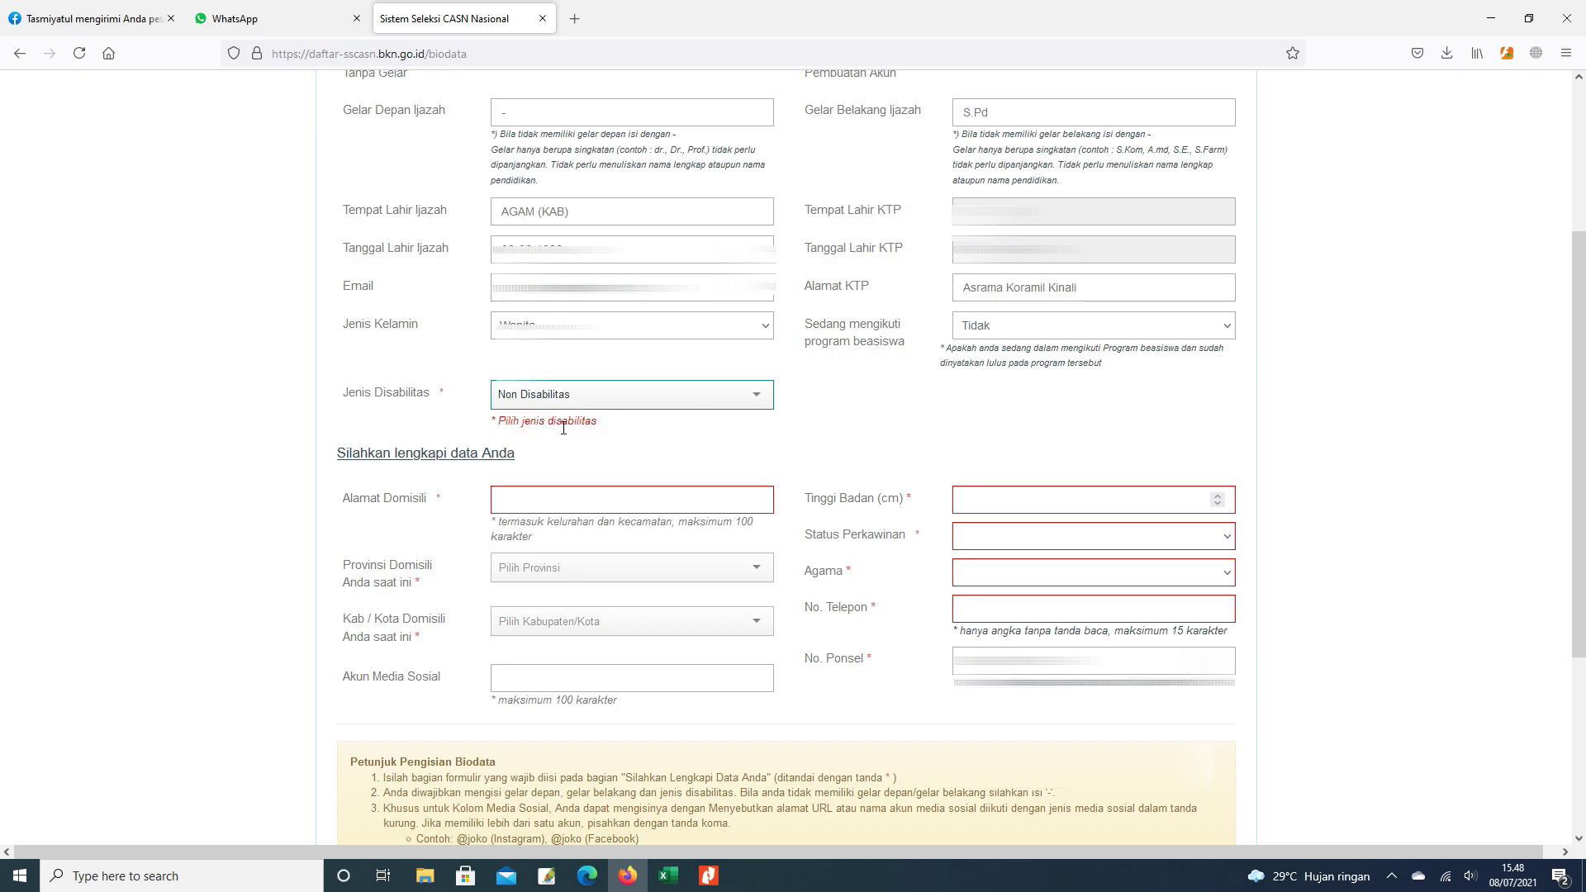
scroll(578, 467, down, 1)
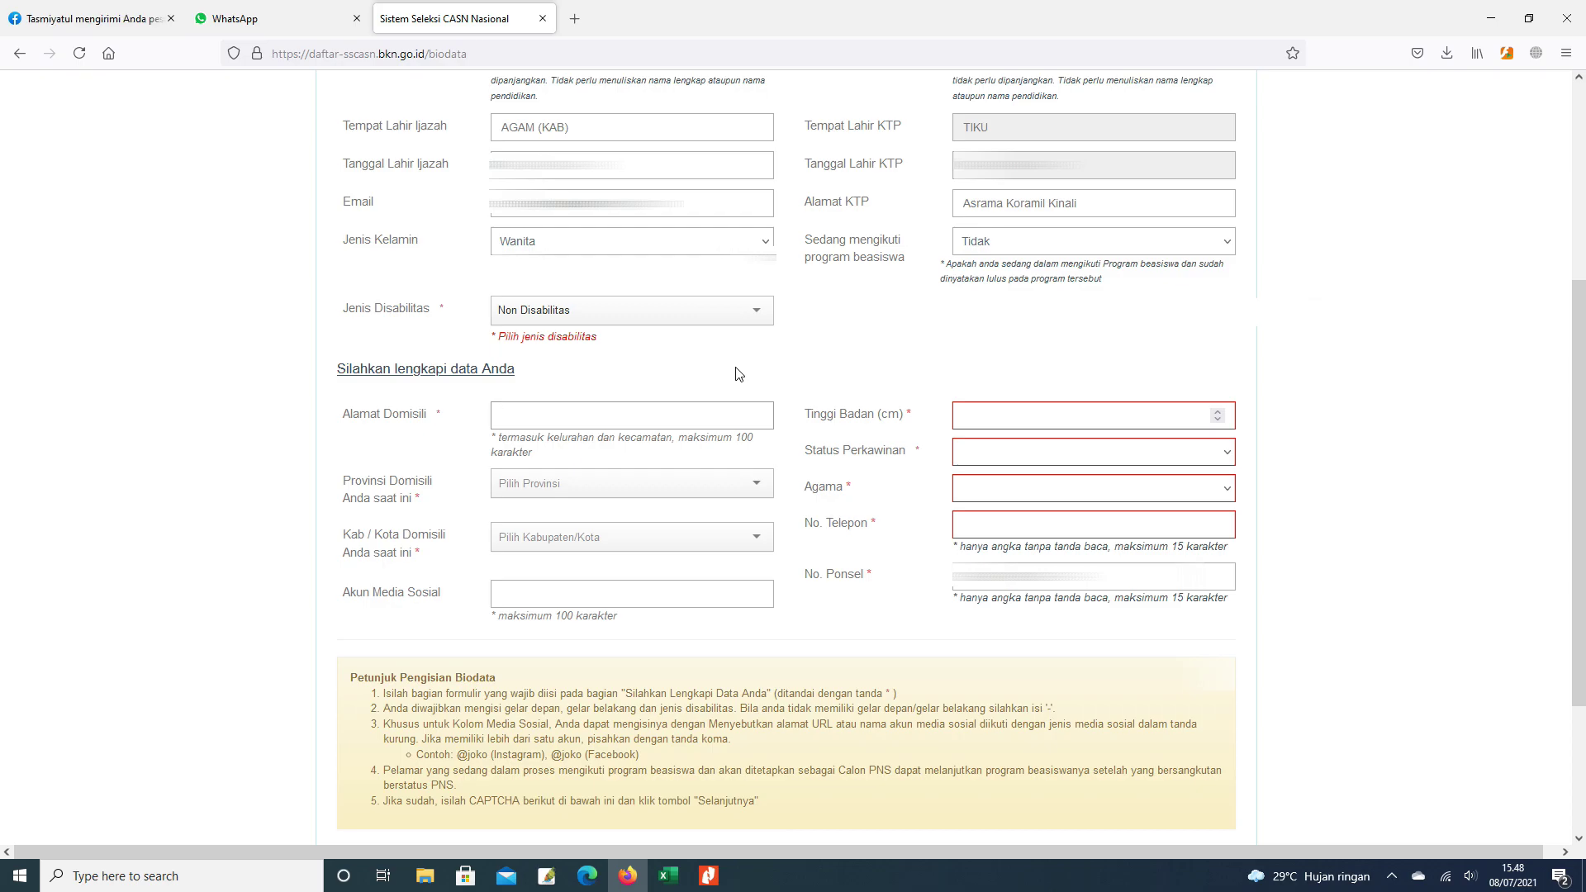
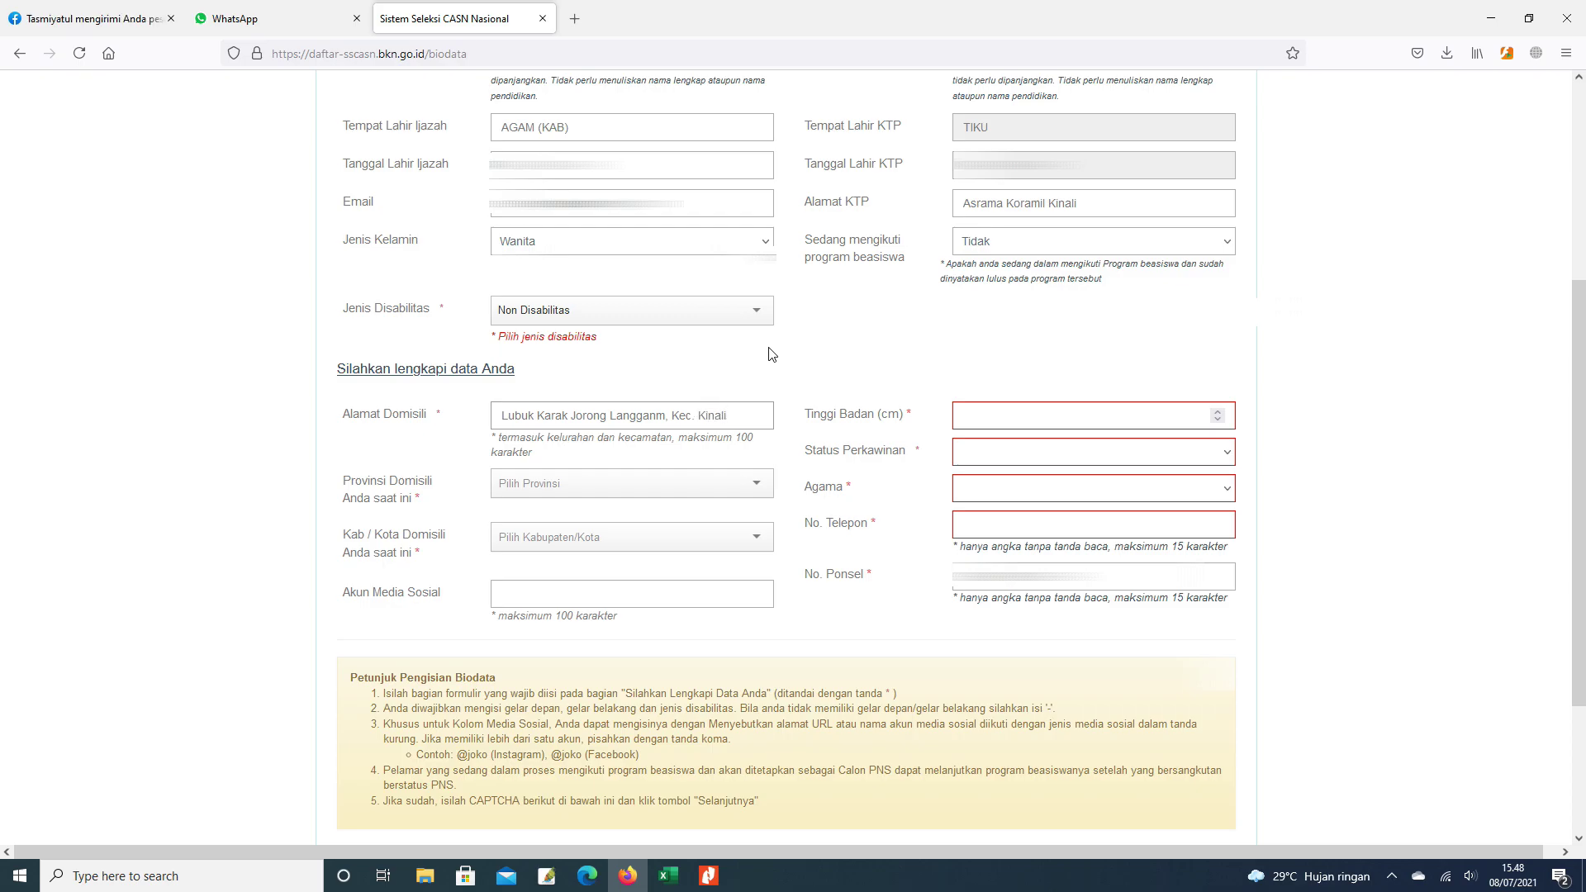
- Enter the domicile address and a body height of 158 cm
click(1009, 413)
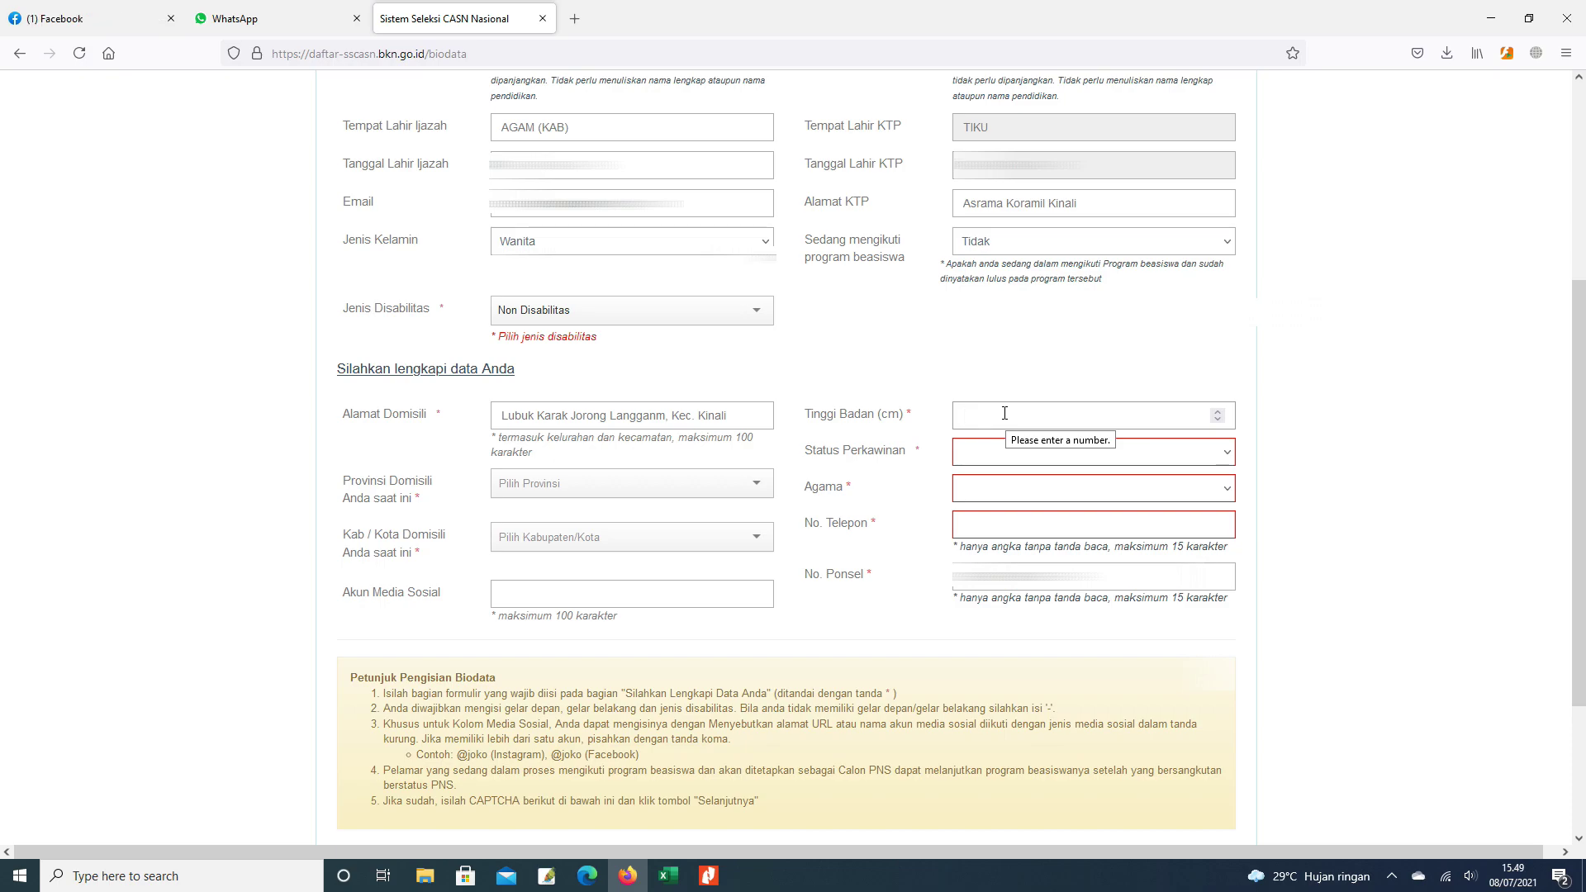
text(158)
- Set the domicile province to SUMATERA BARAT and regency to PASAMAN BARAT (KAB)
click(746, 494)
click(746, 494)
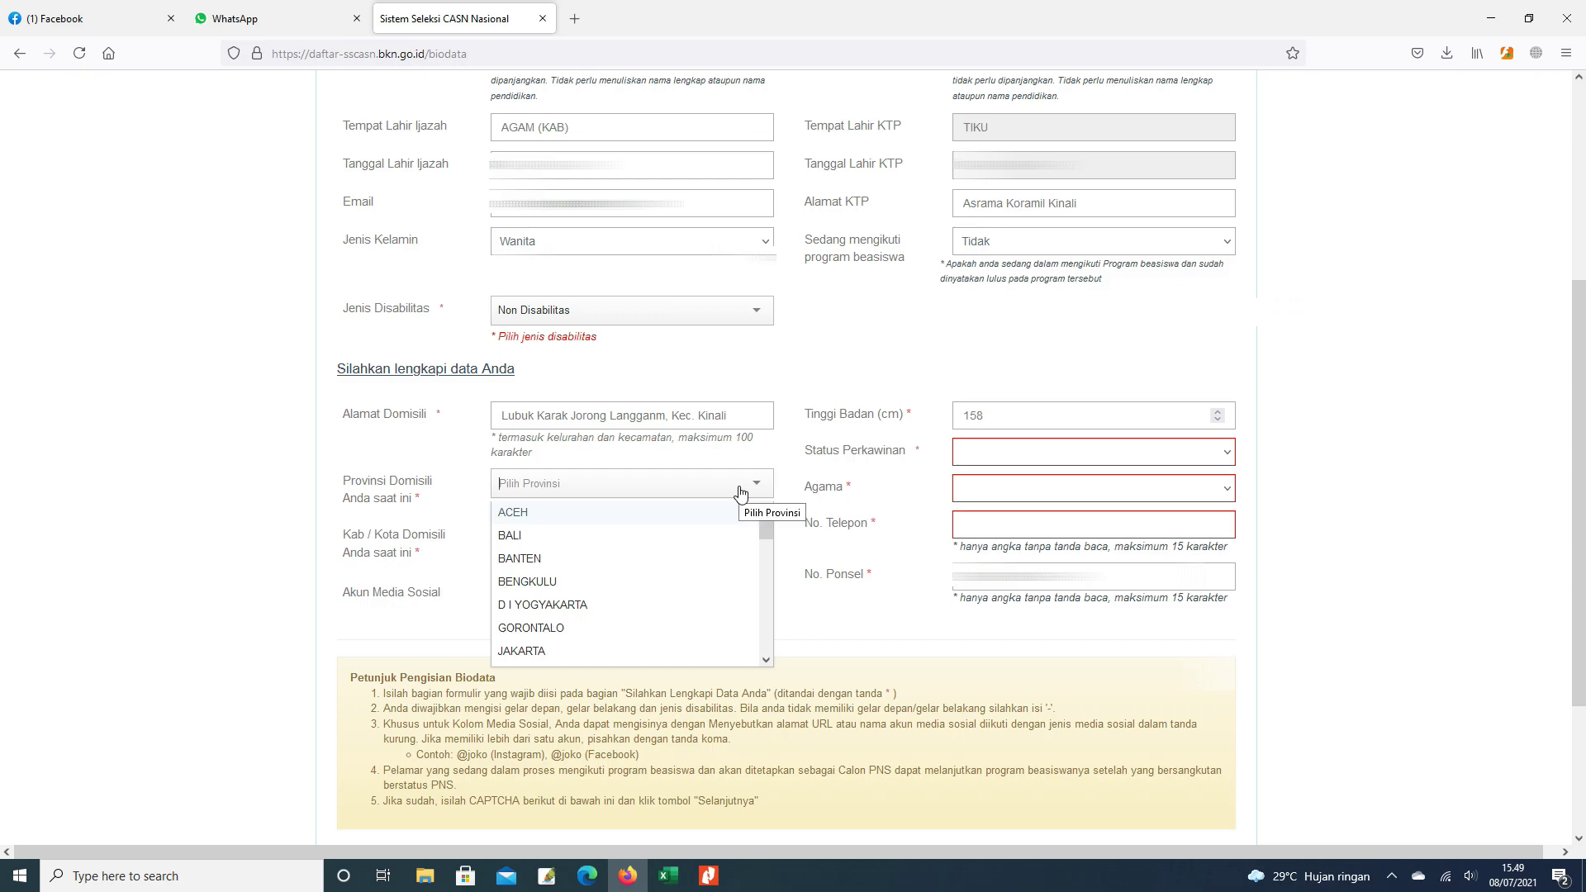
text(suma)
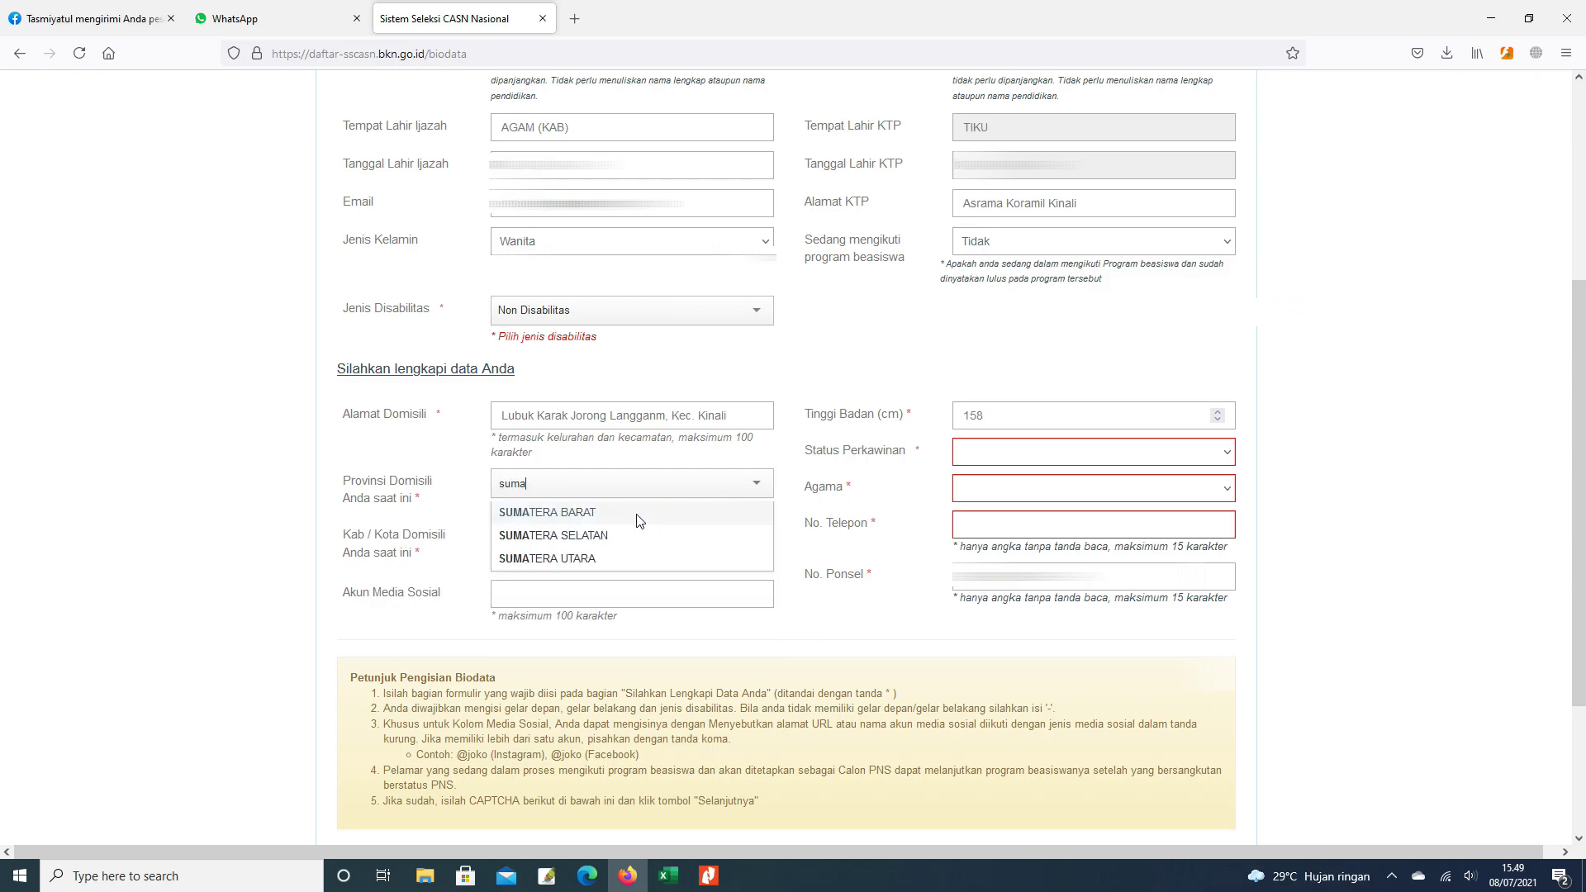
click(636, 514)
click(607, 541)
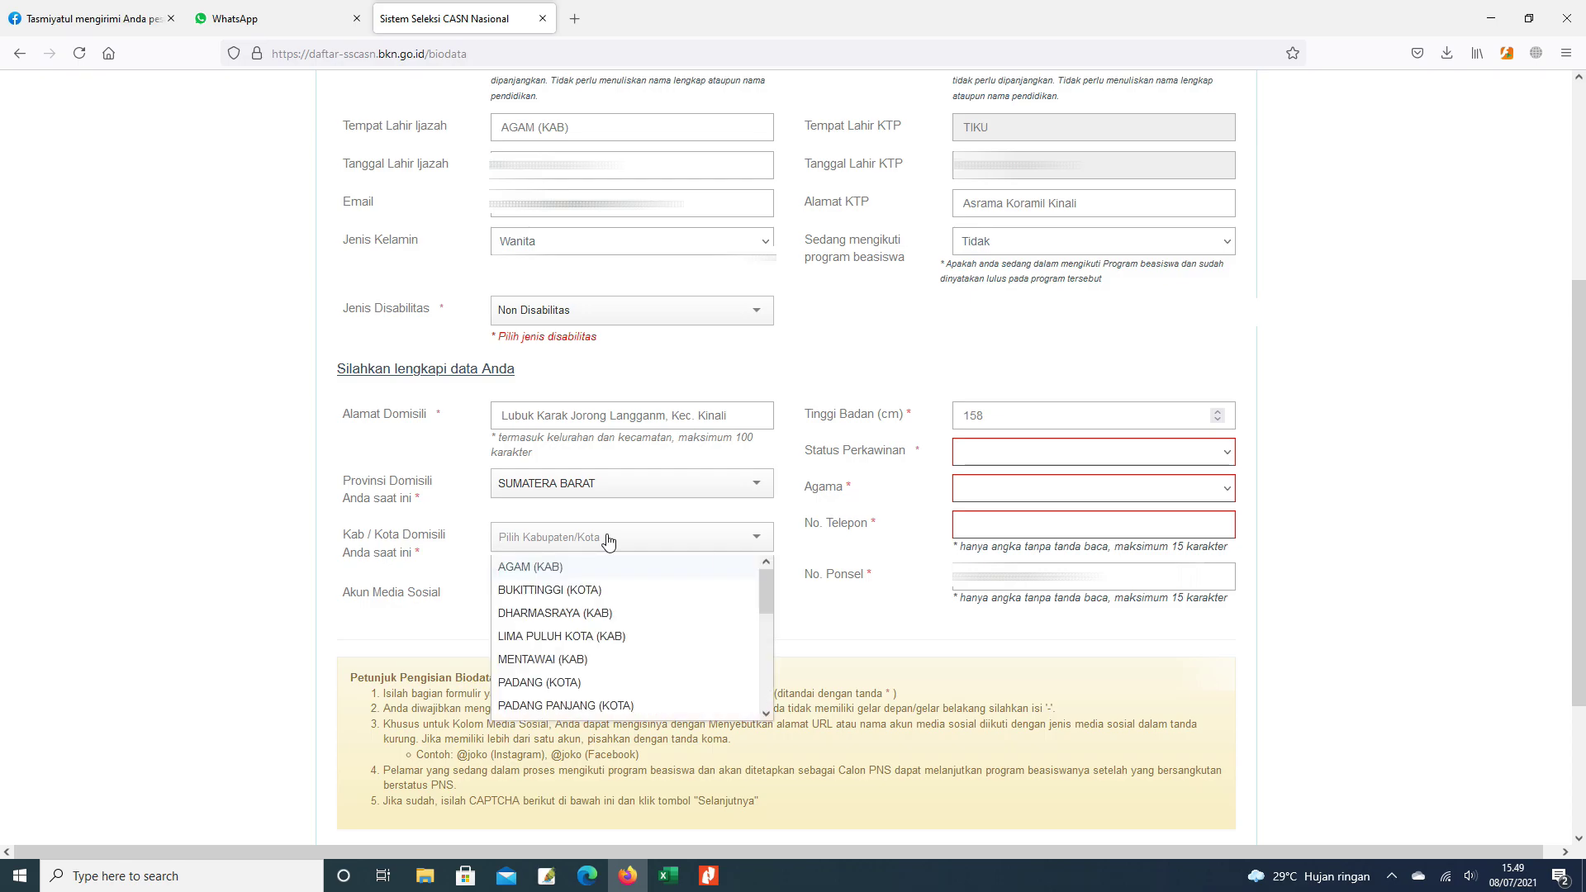
text(pasam)
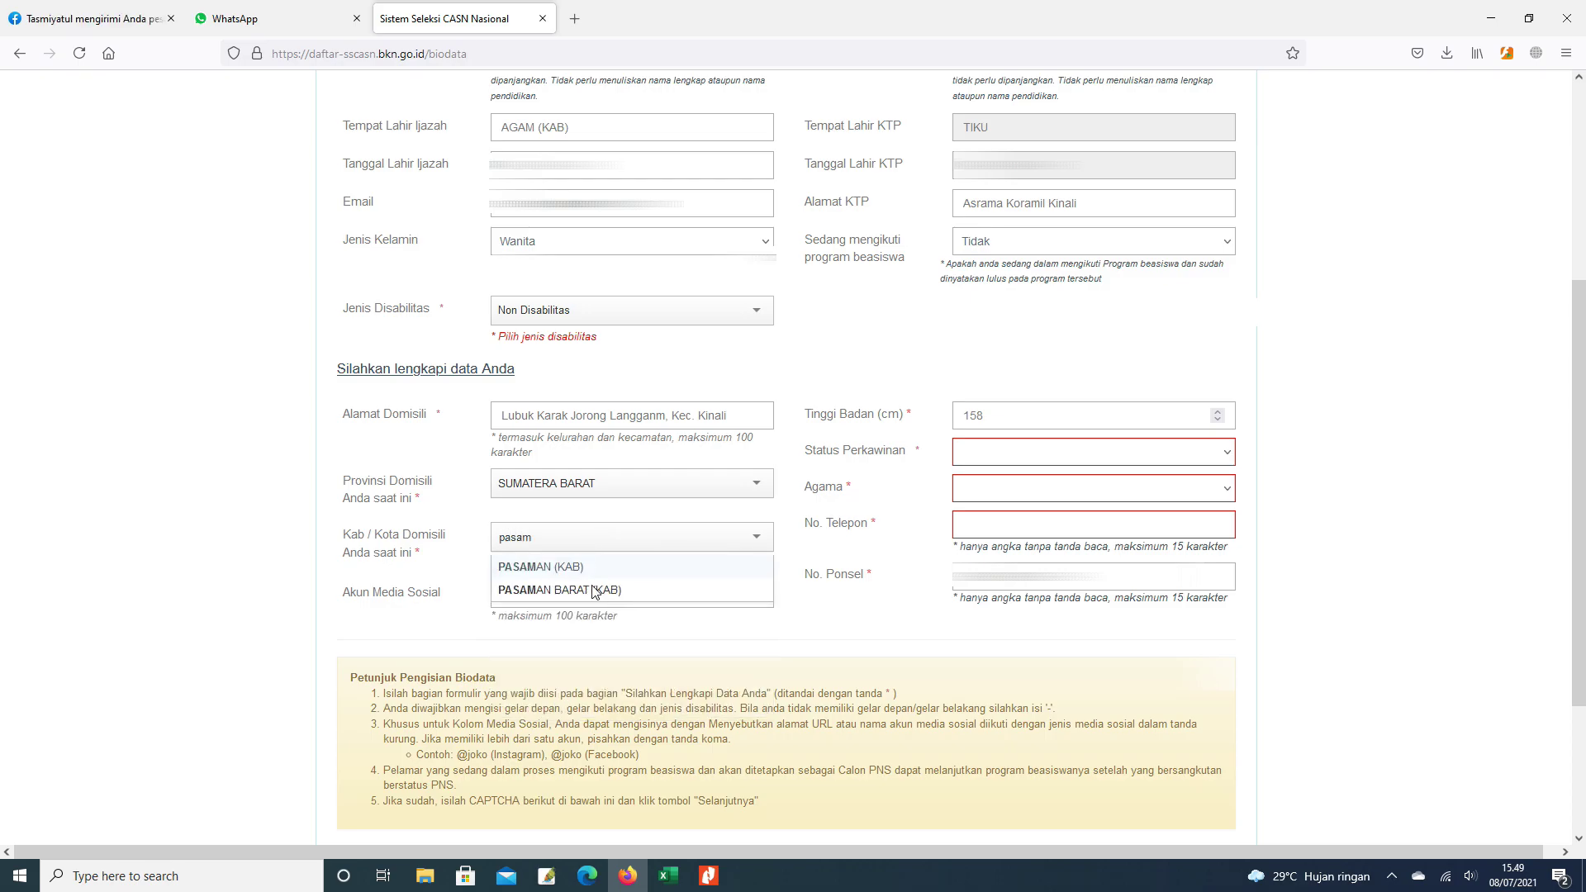
click(596, 589)
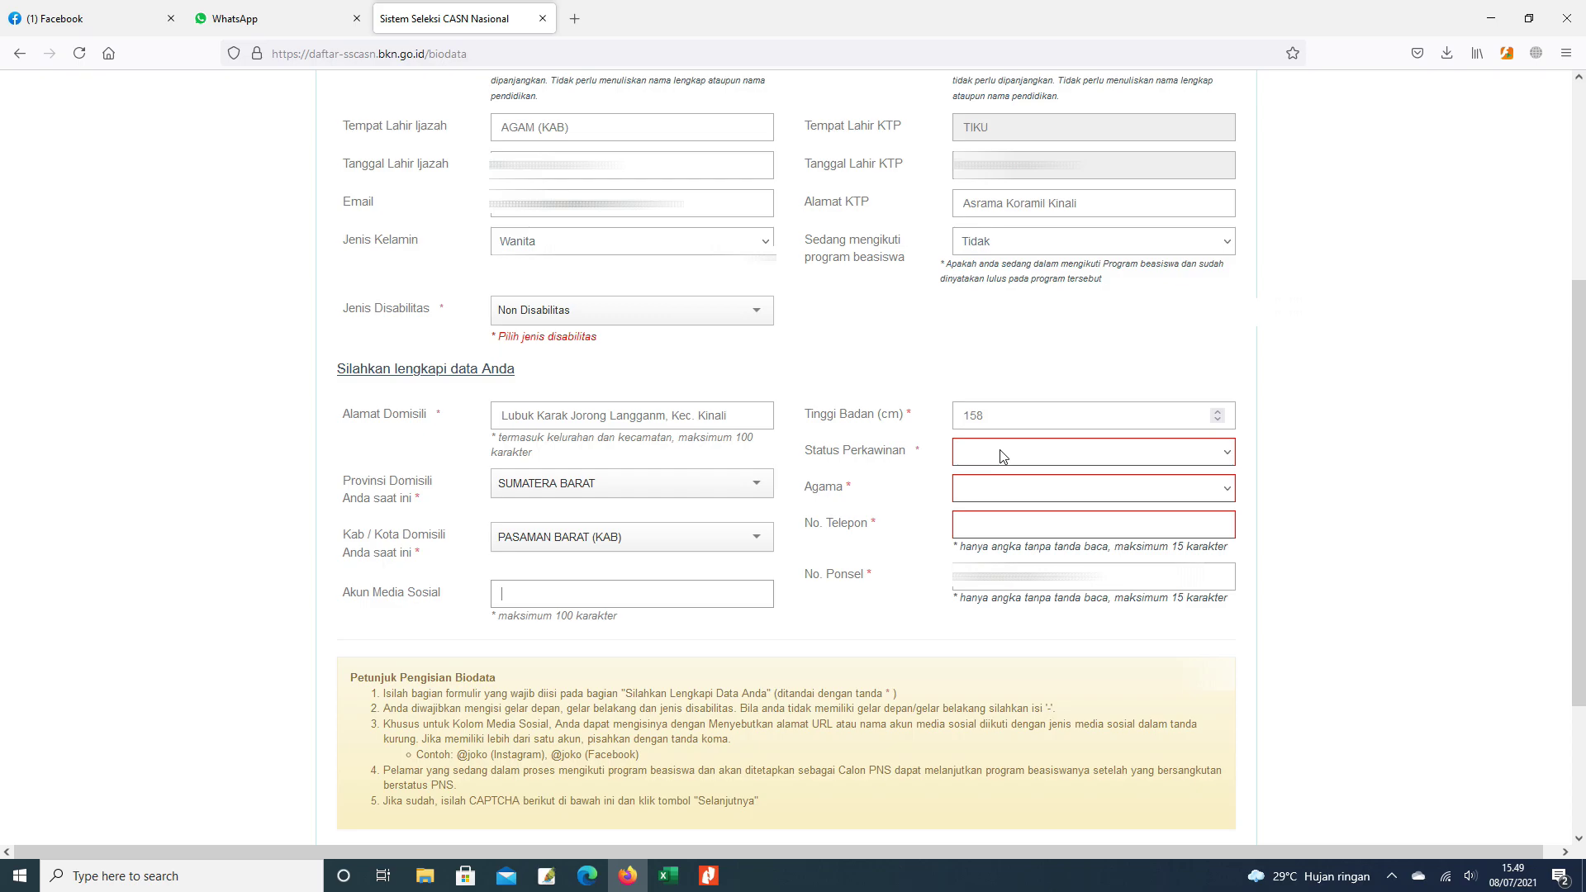
- Set Status Perkawinan to Kawin and Agama to Islam, and enter the phone number in No. Telepon
click(1194, 459)
click(991, 499)
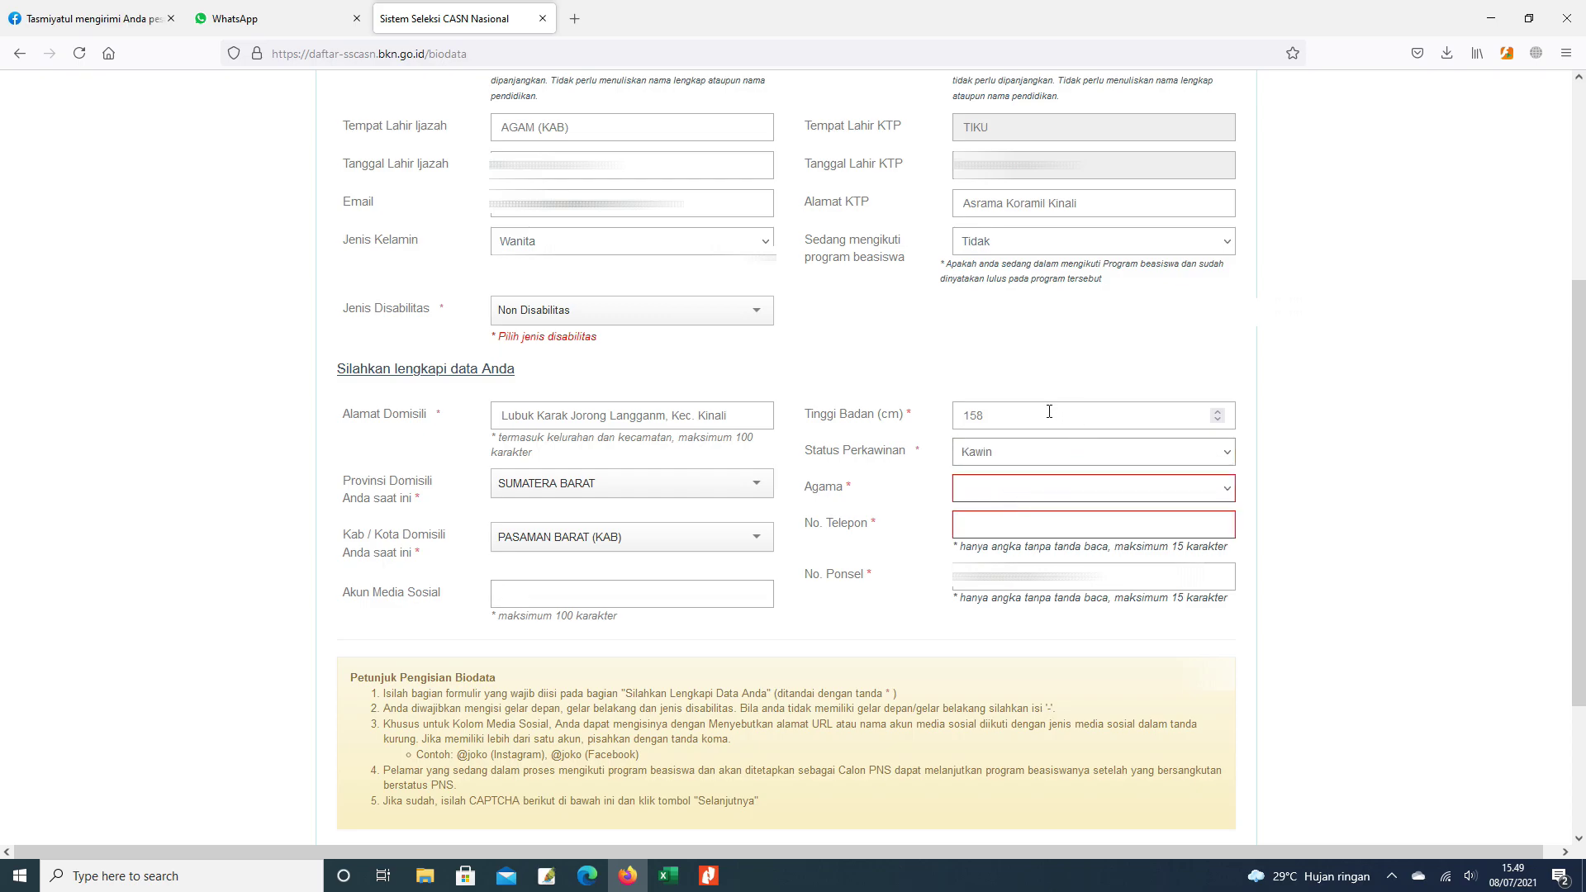
click(1043, 496)
click(977, 541)
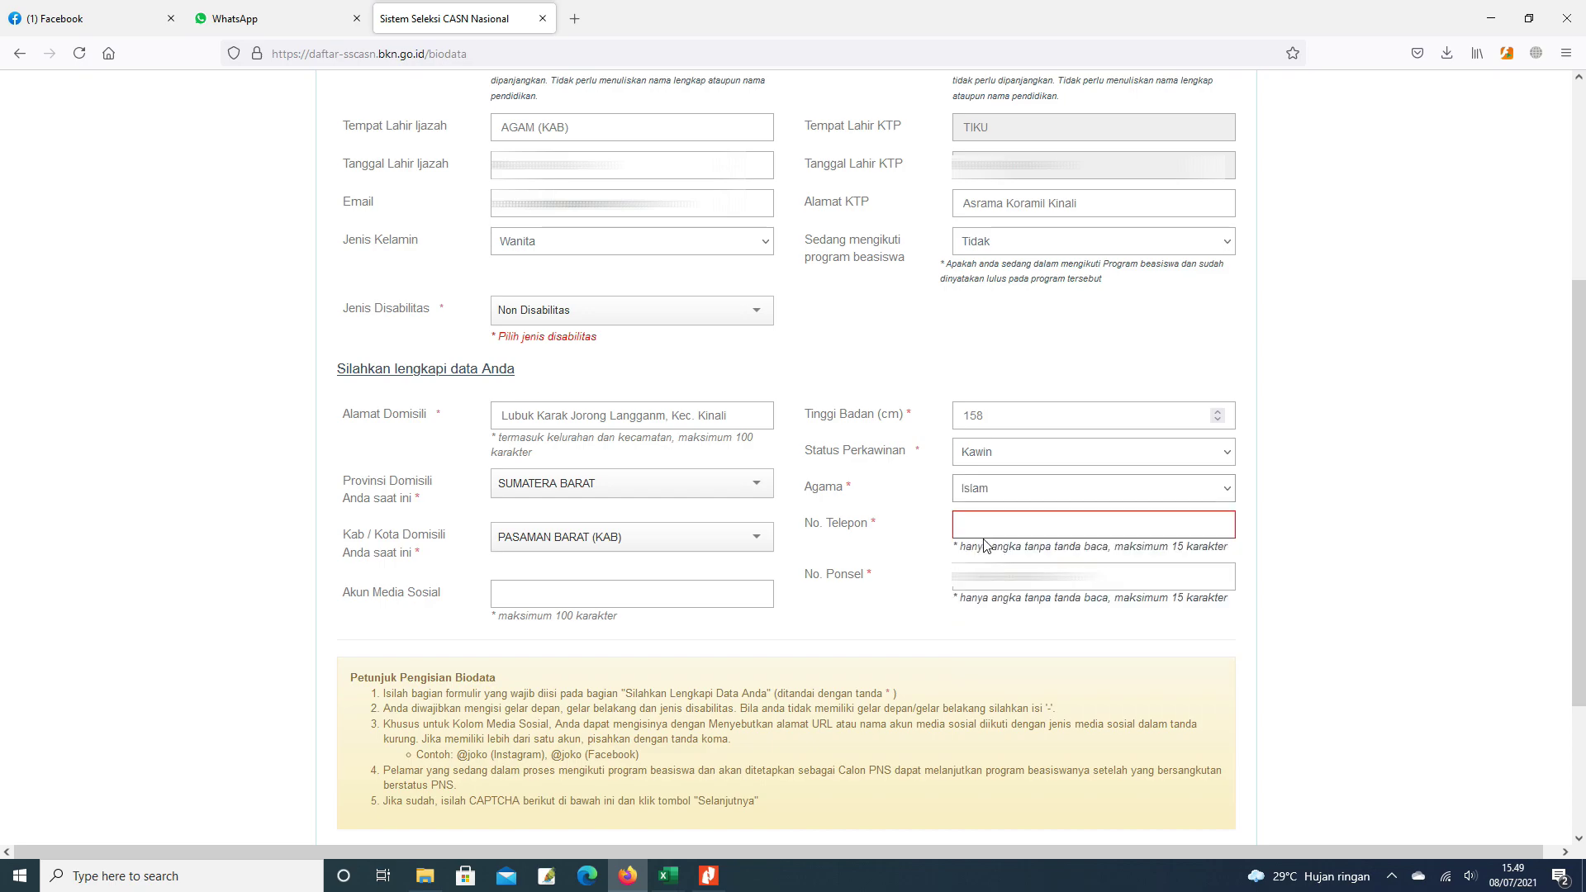
click(1005, 525)
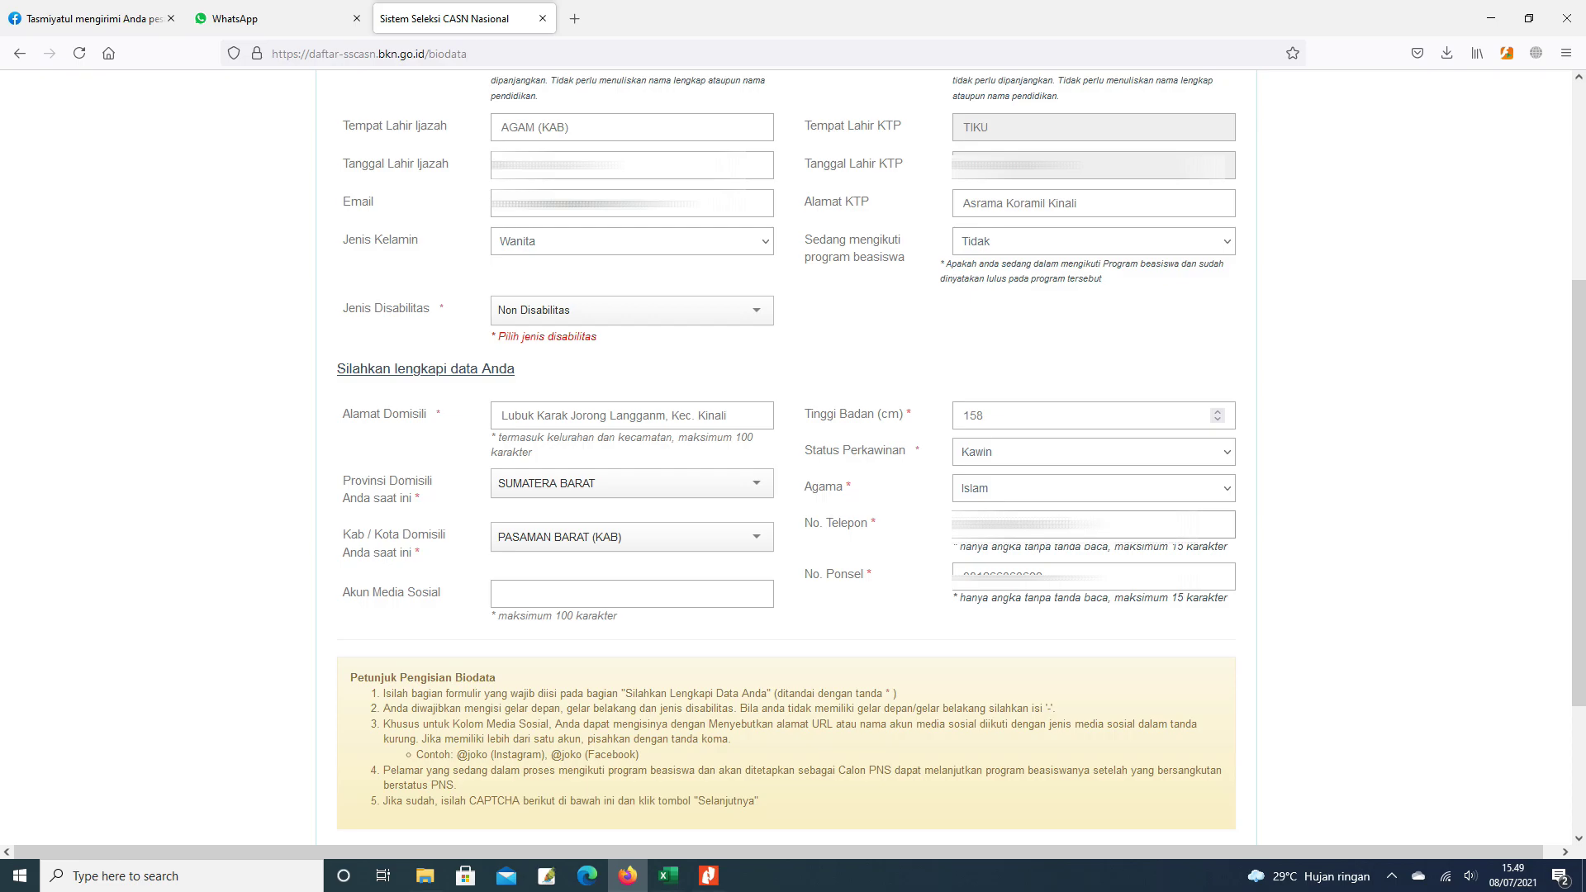
scroll(1115, 476, up, 3)
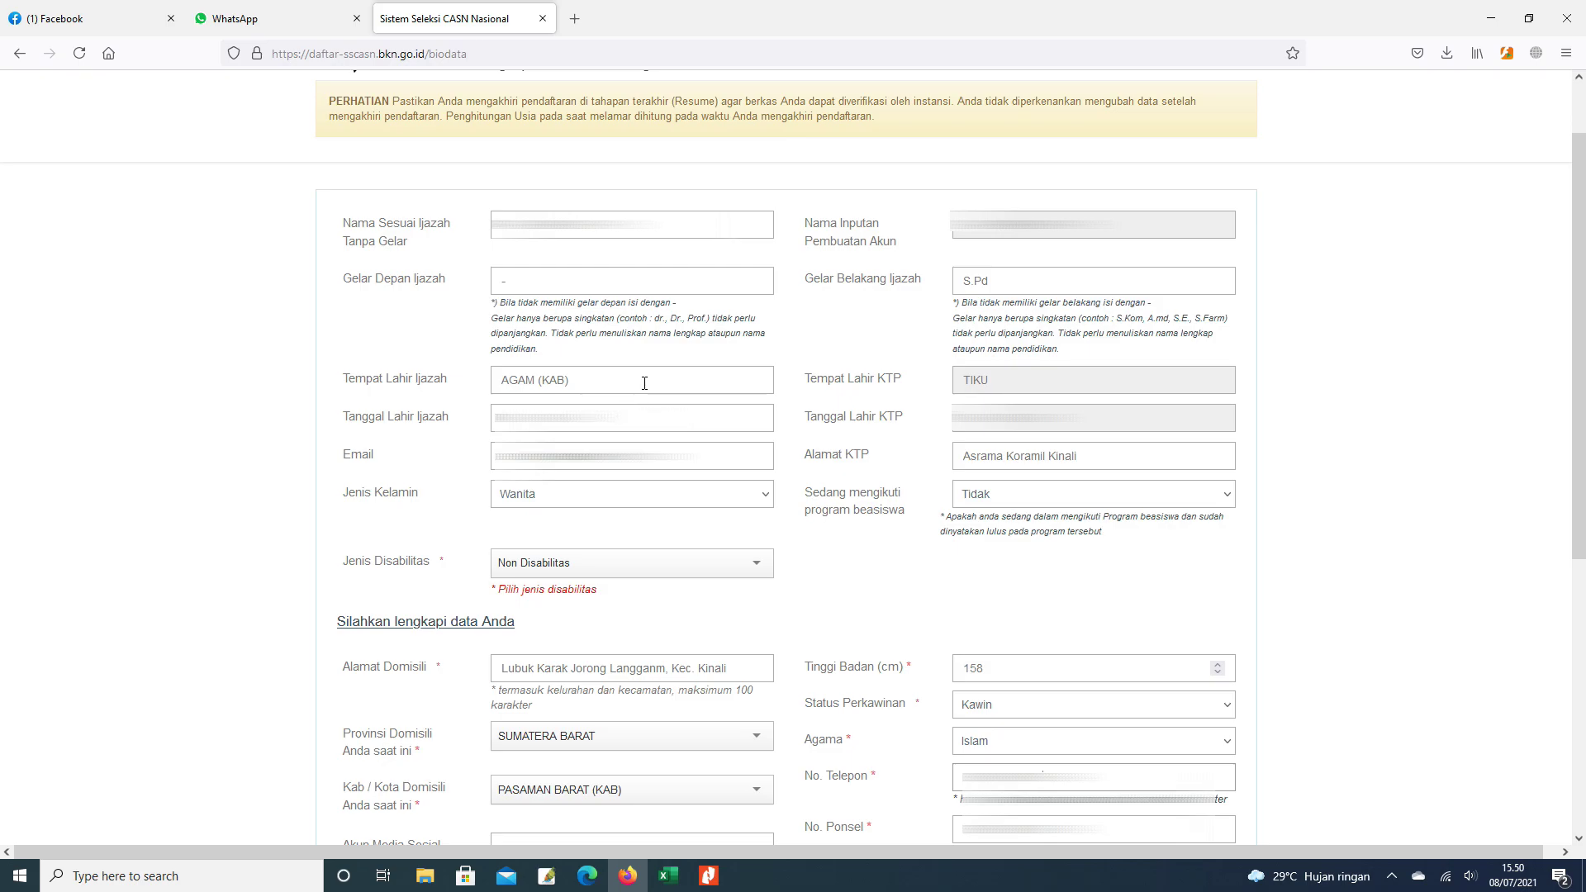
- Enter the CAPTCHA code and submit the biodata with Selanjutnya
scroll(644, 382, down, 6)
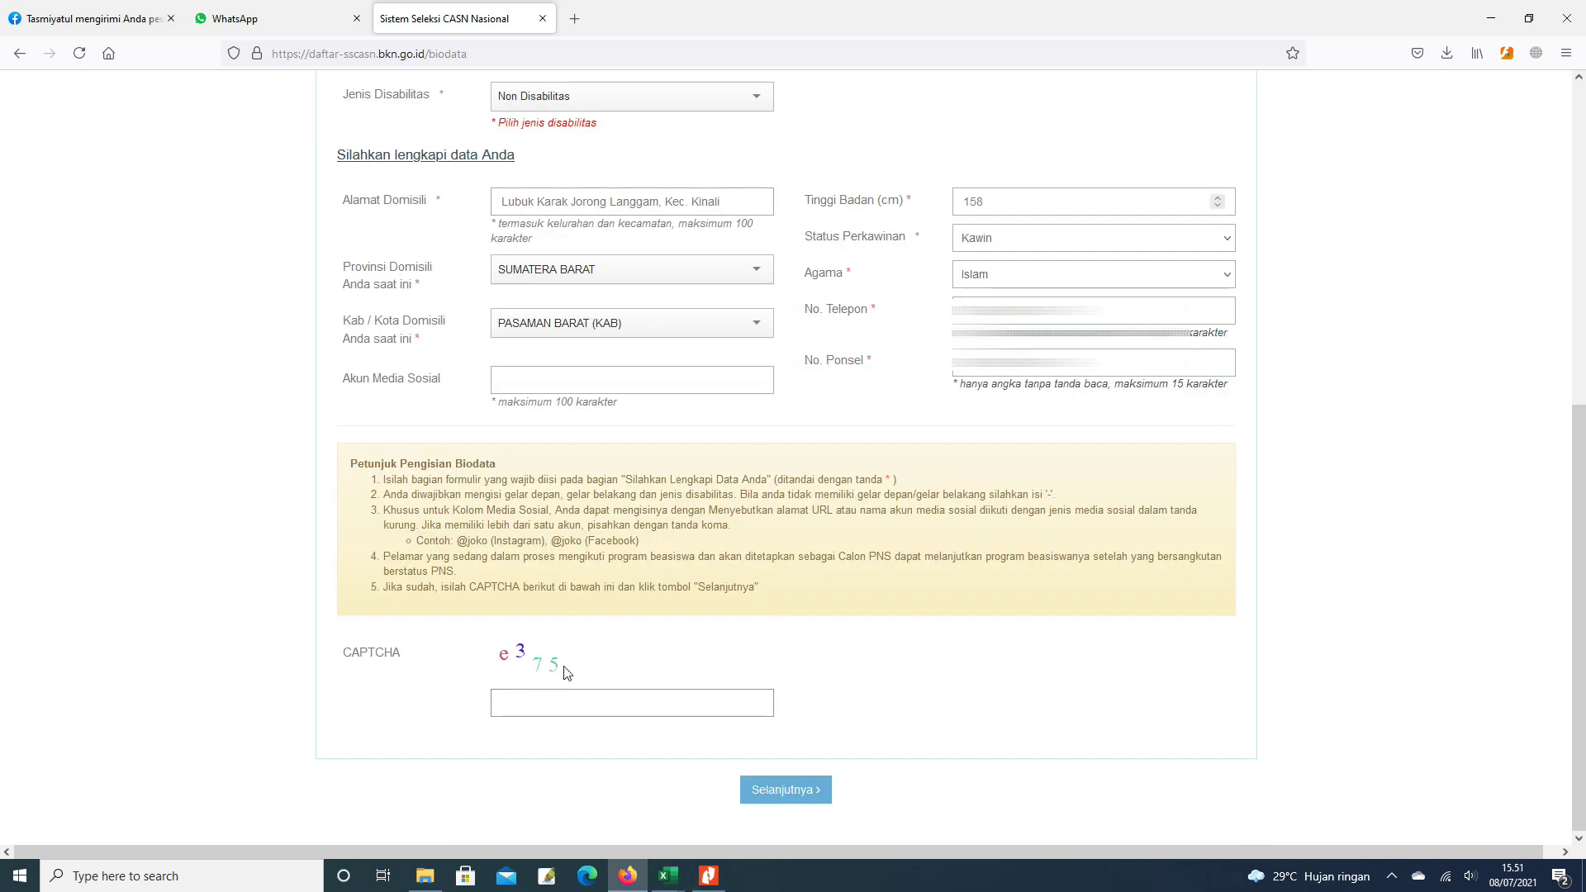
click(528, 704)
text(e)
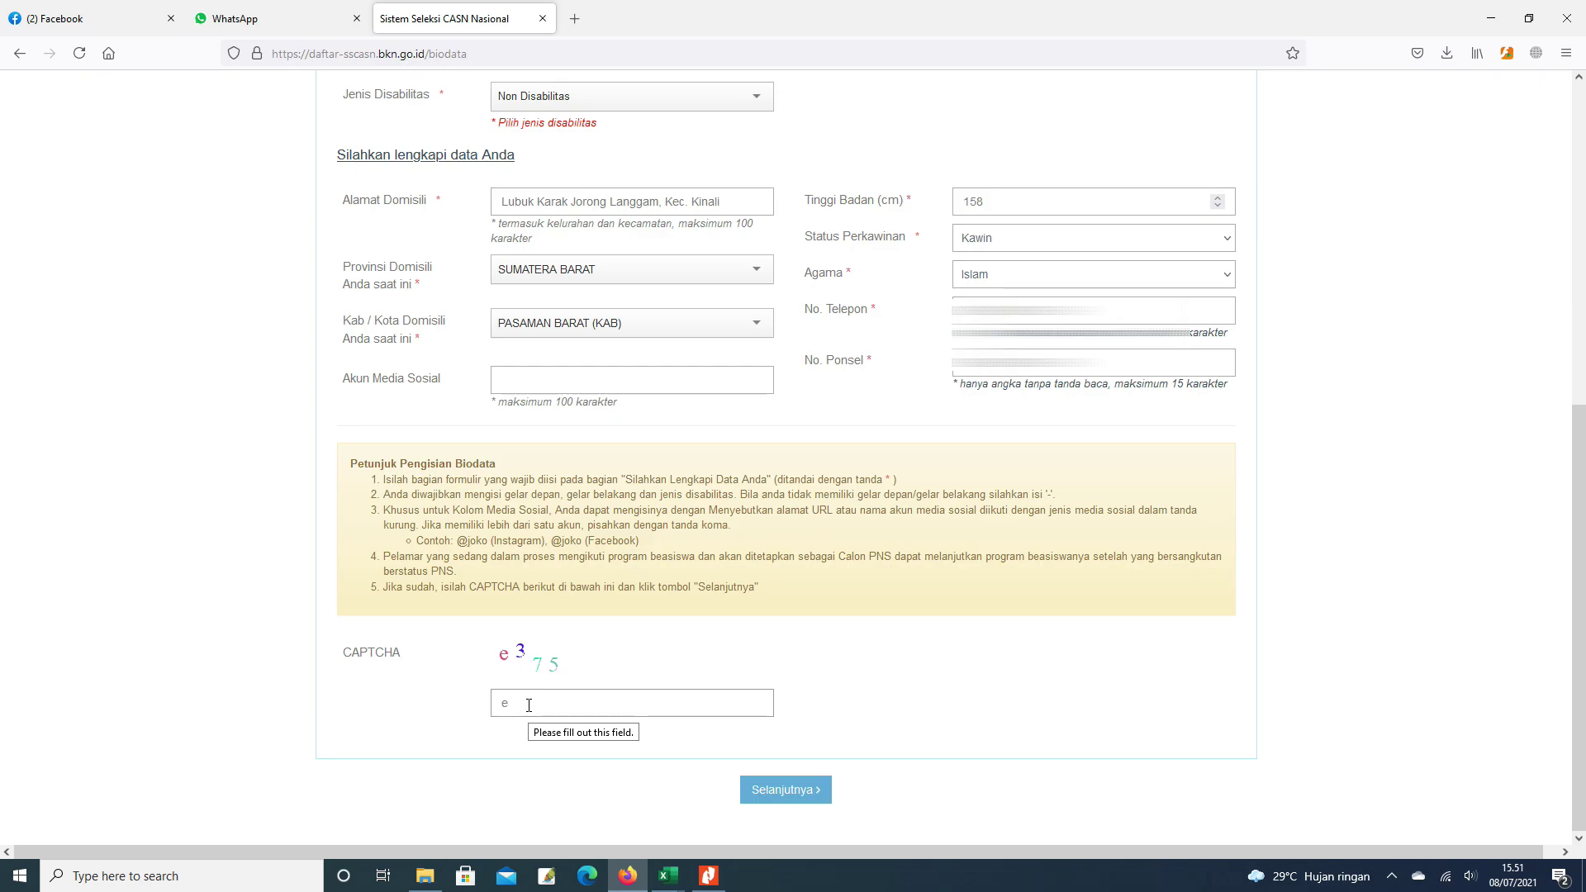
text(375)
click(789, 793)
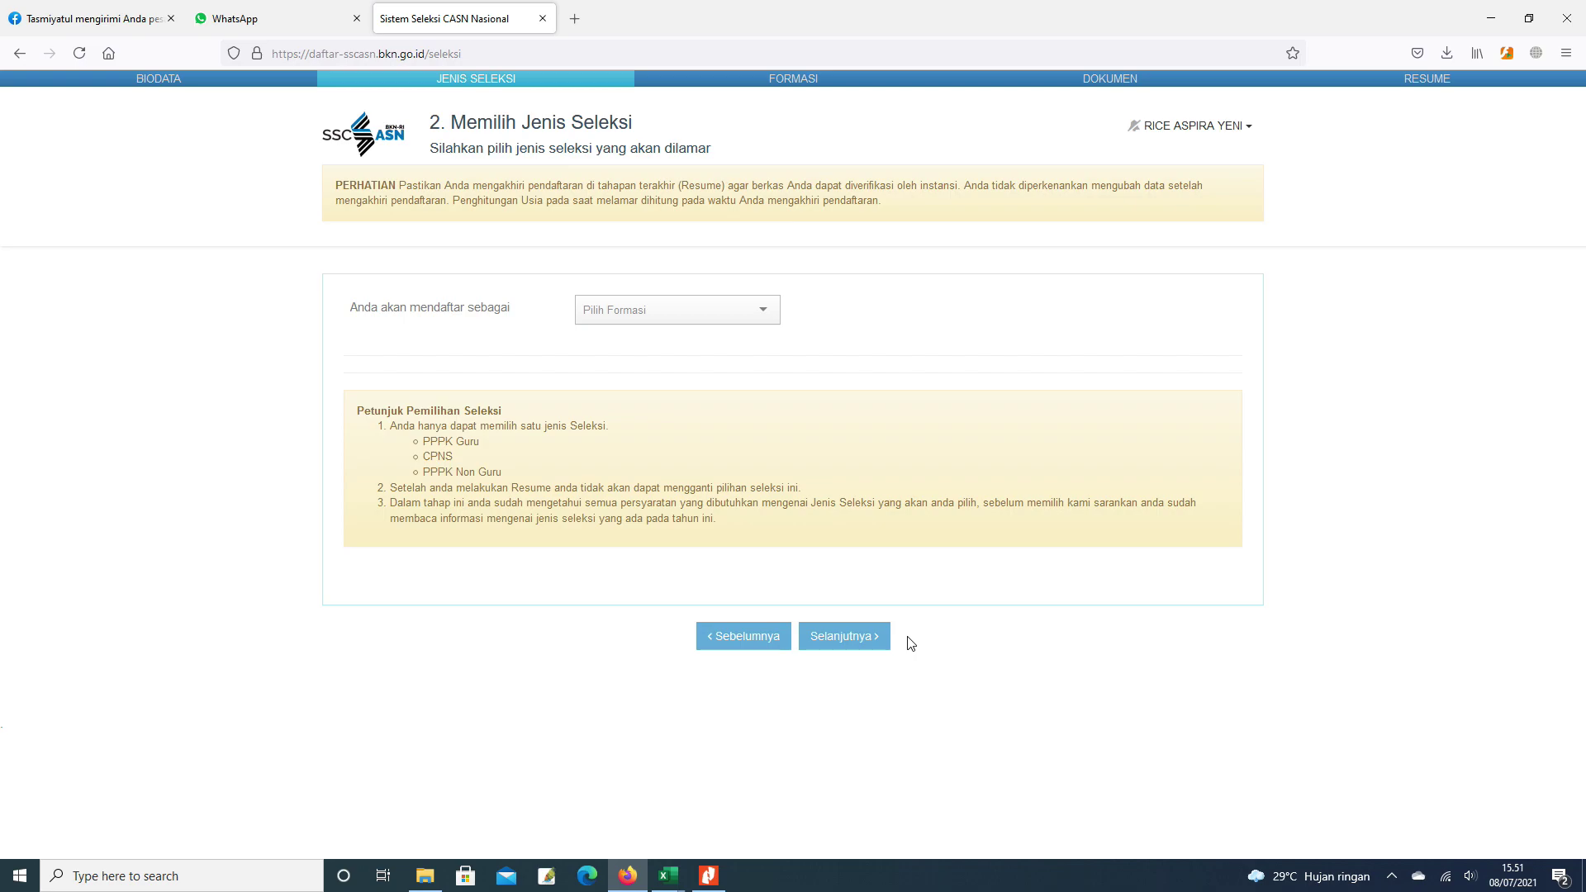
- Choose PPPK Guru as the selection type in Pilih Formasi
click(759, 312)
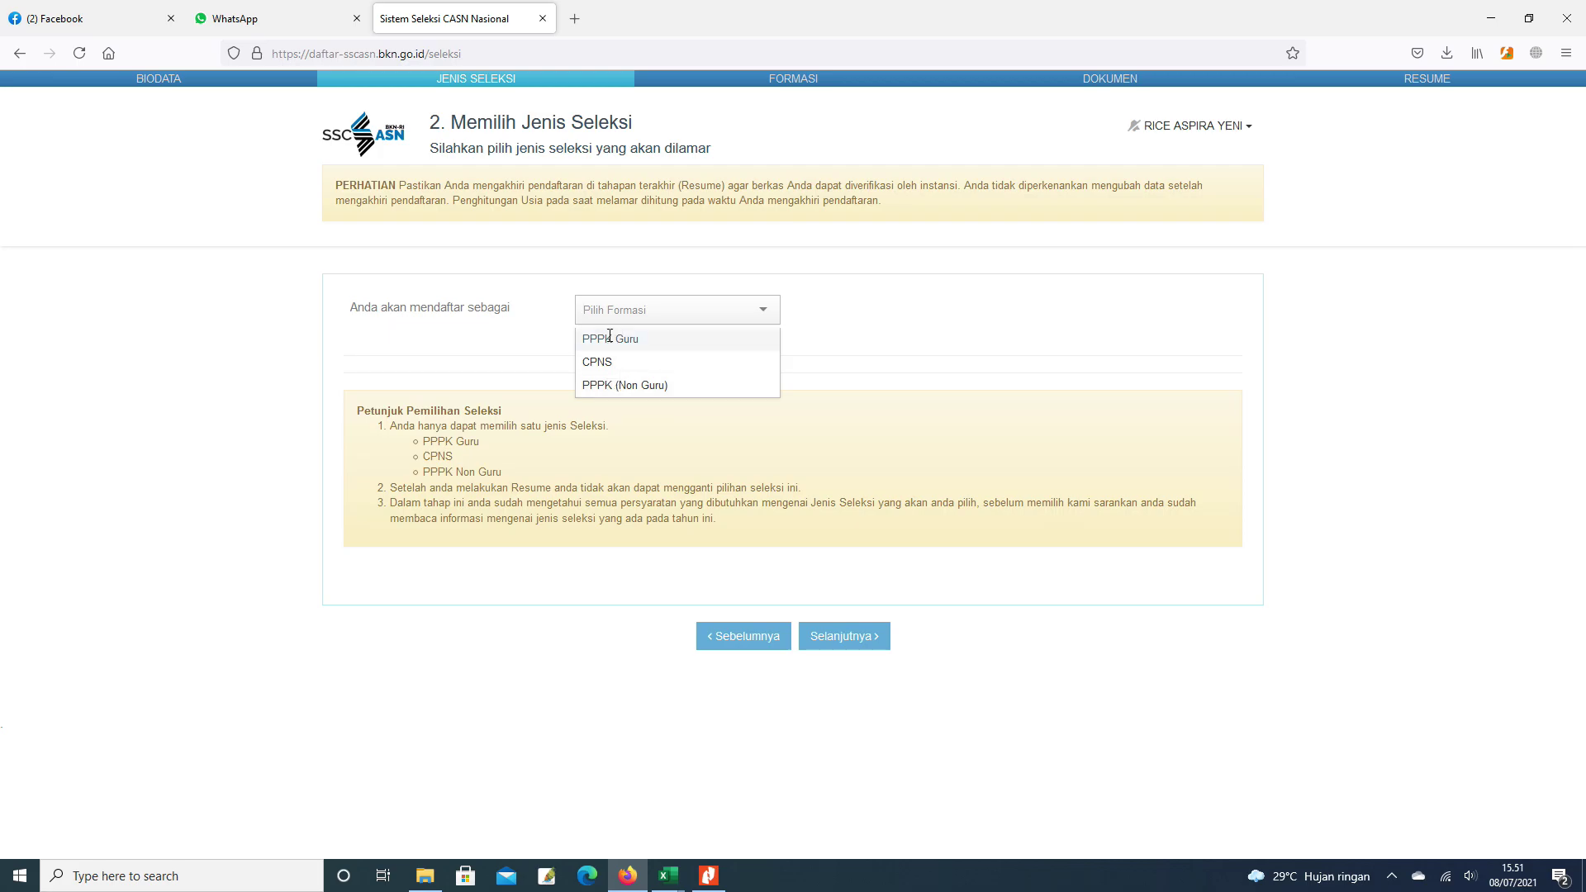
click(612, 342)
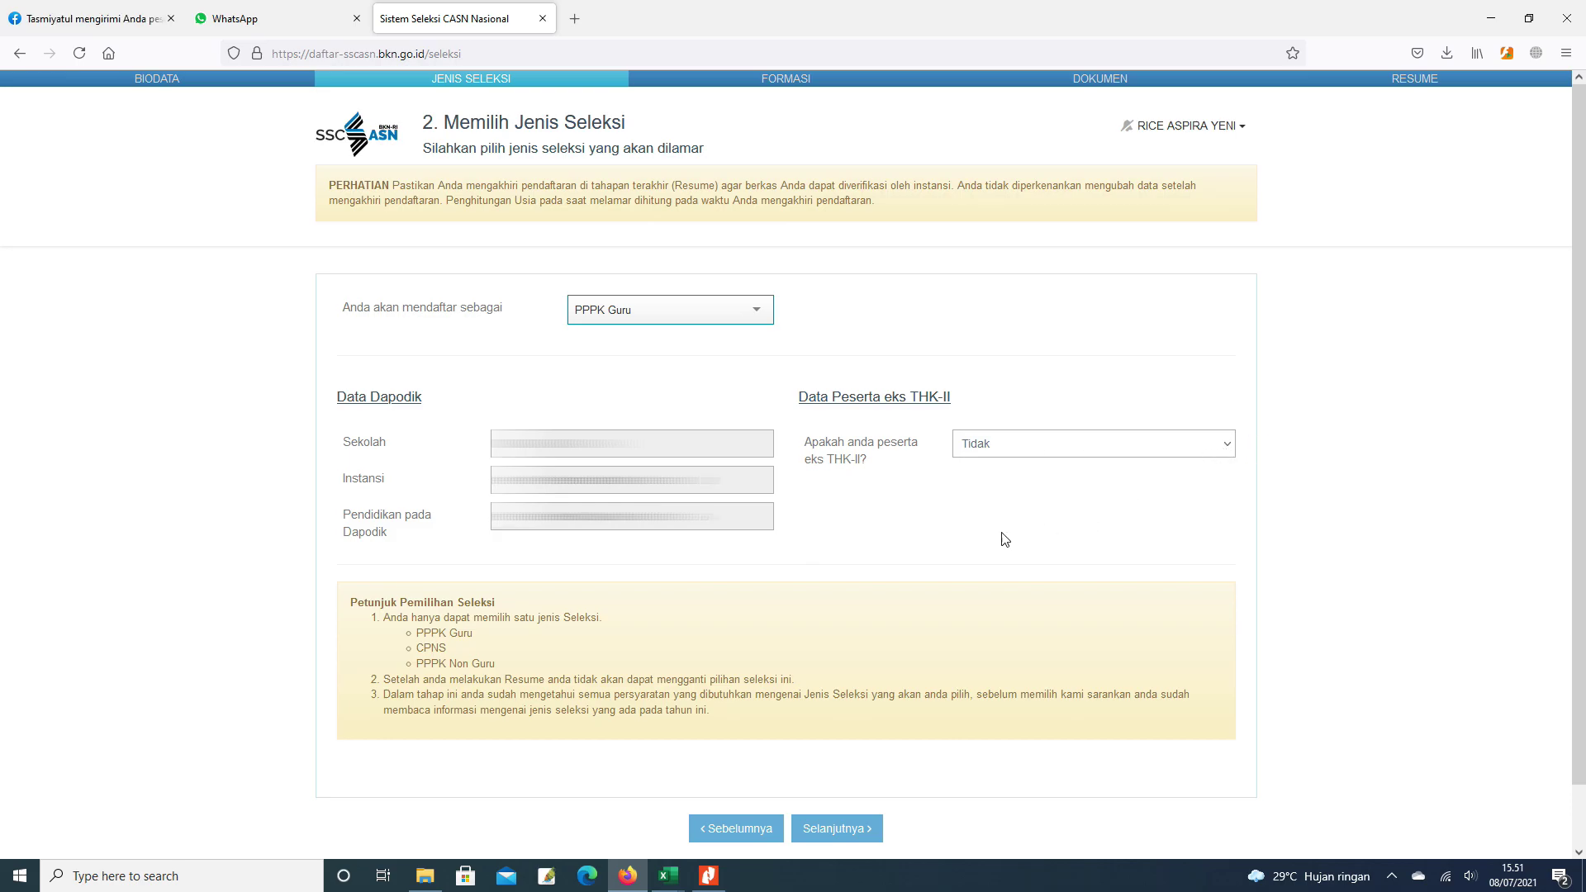
- Switch the ex-THK-II answer to Iya and back to Tidak, then continue to Mendaftar Formasi
scroll(1027, 528, down, 1)
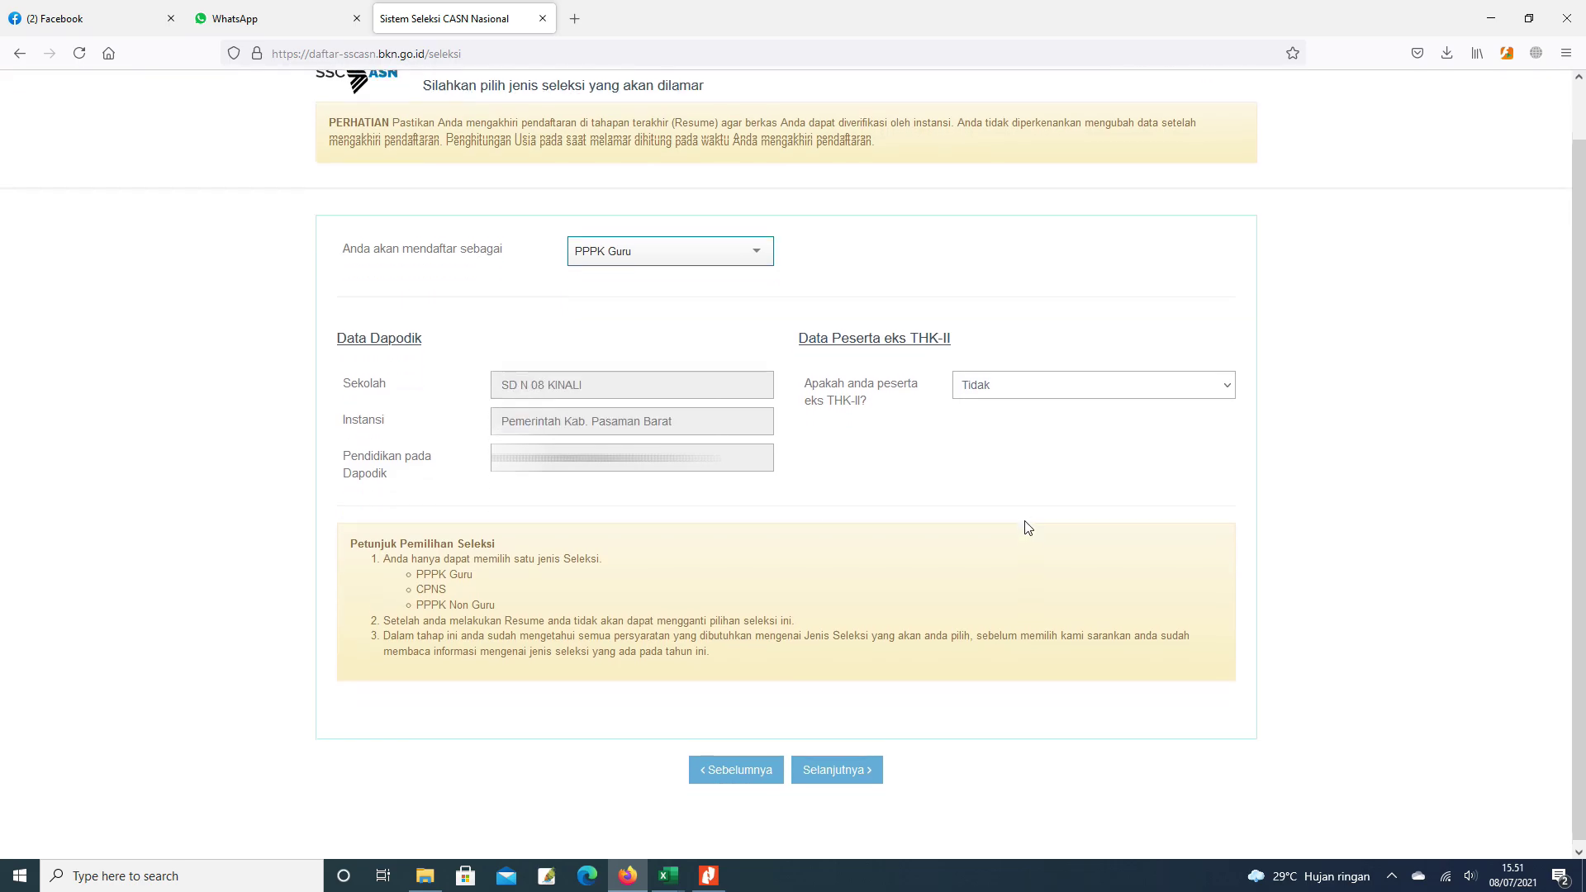
click(1230, 382)
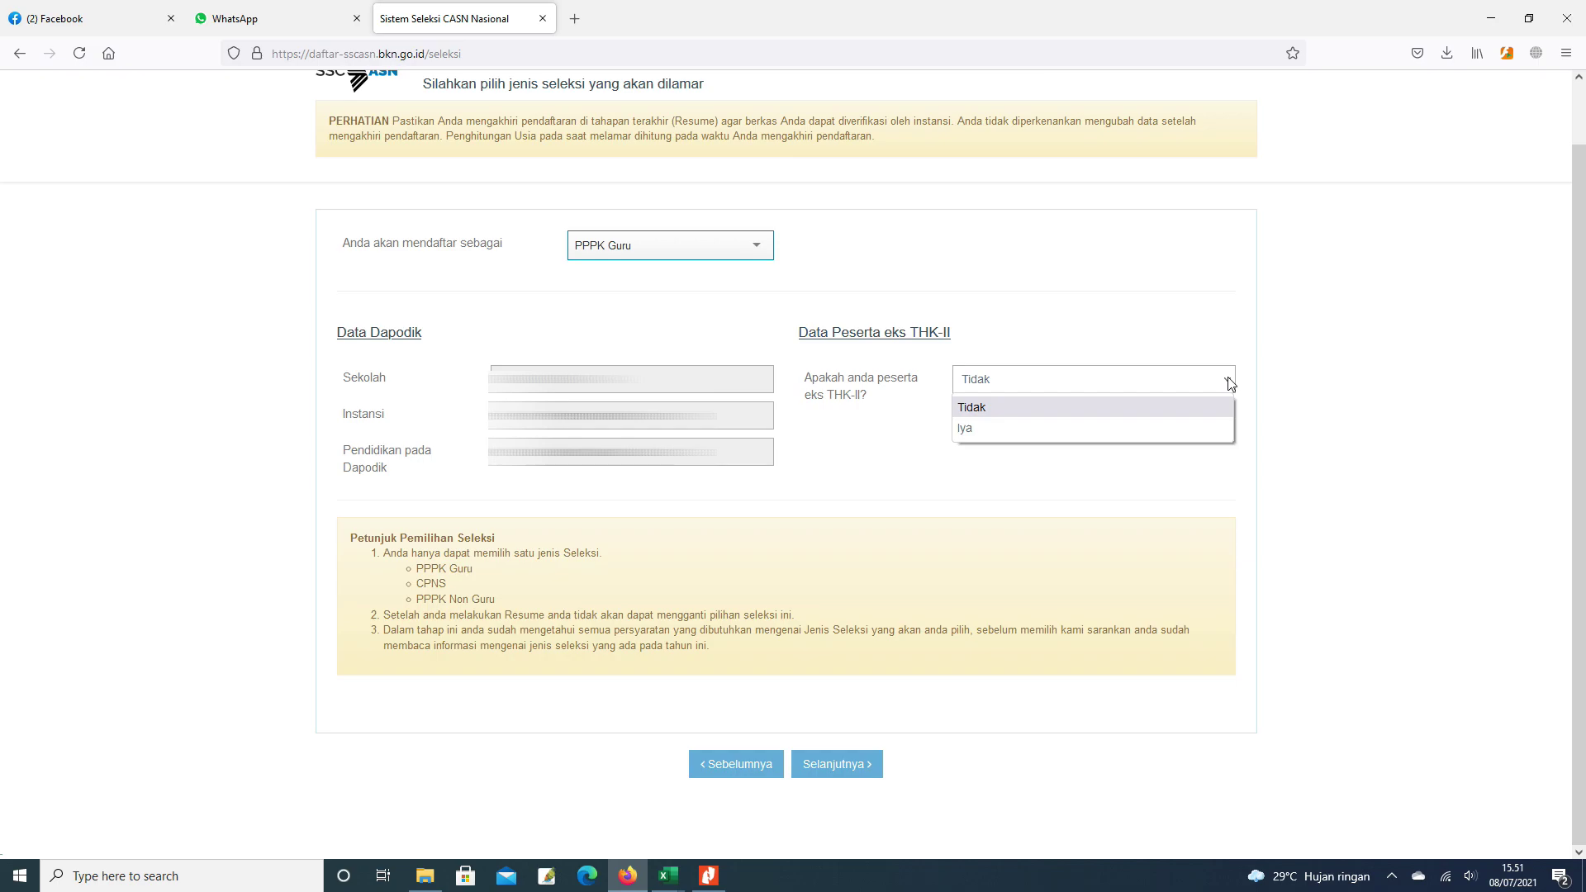
click(1049, 431)
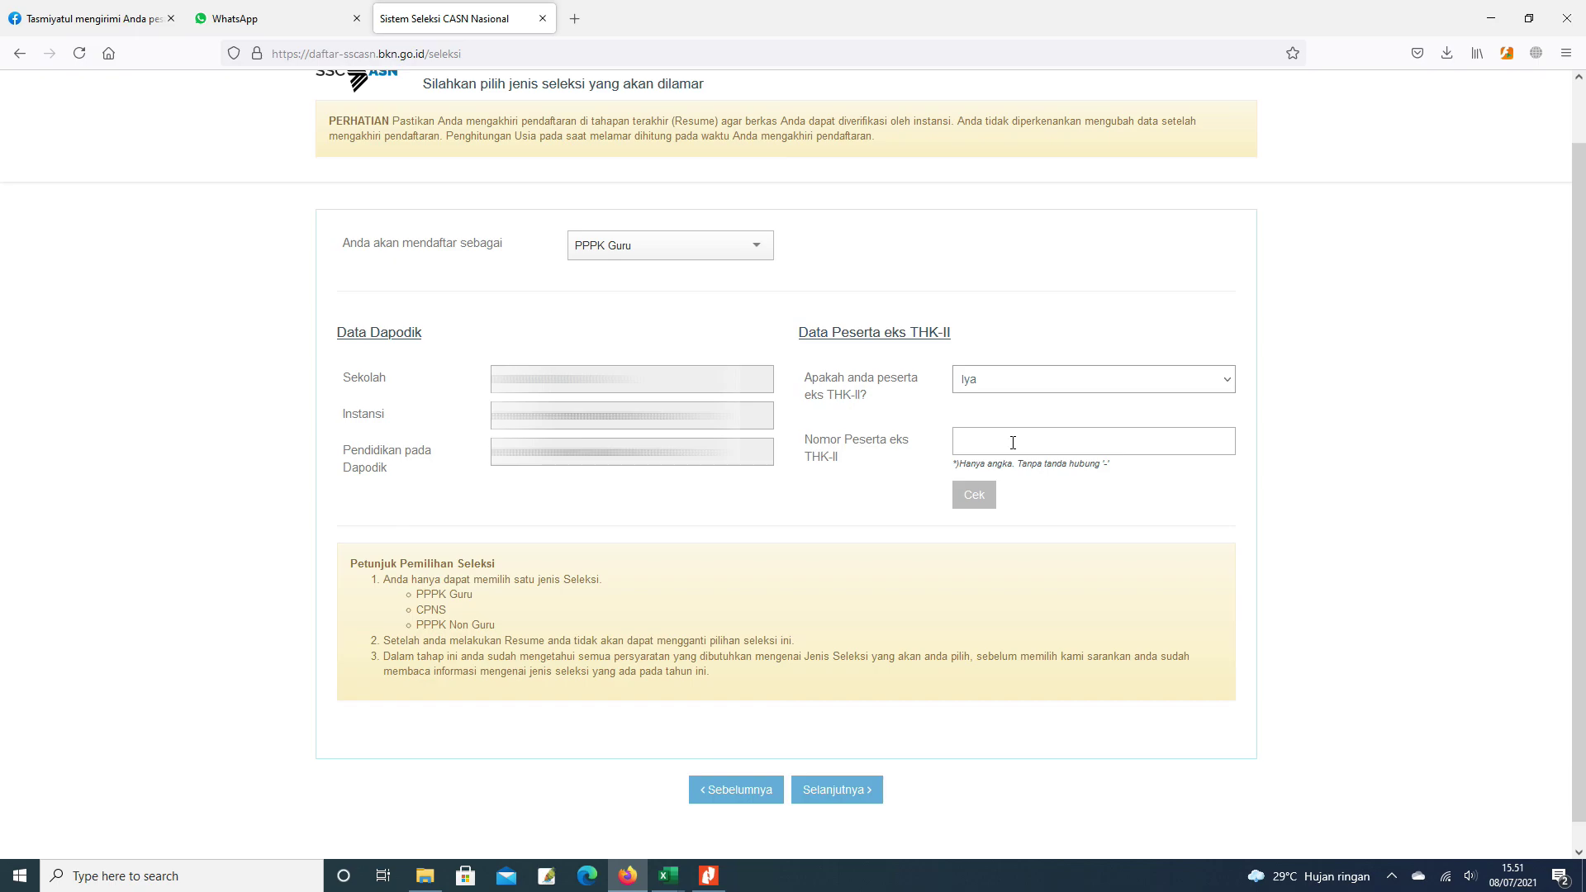
click(1225, 380)
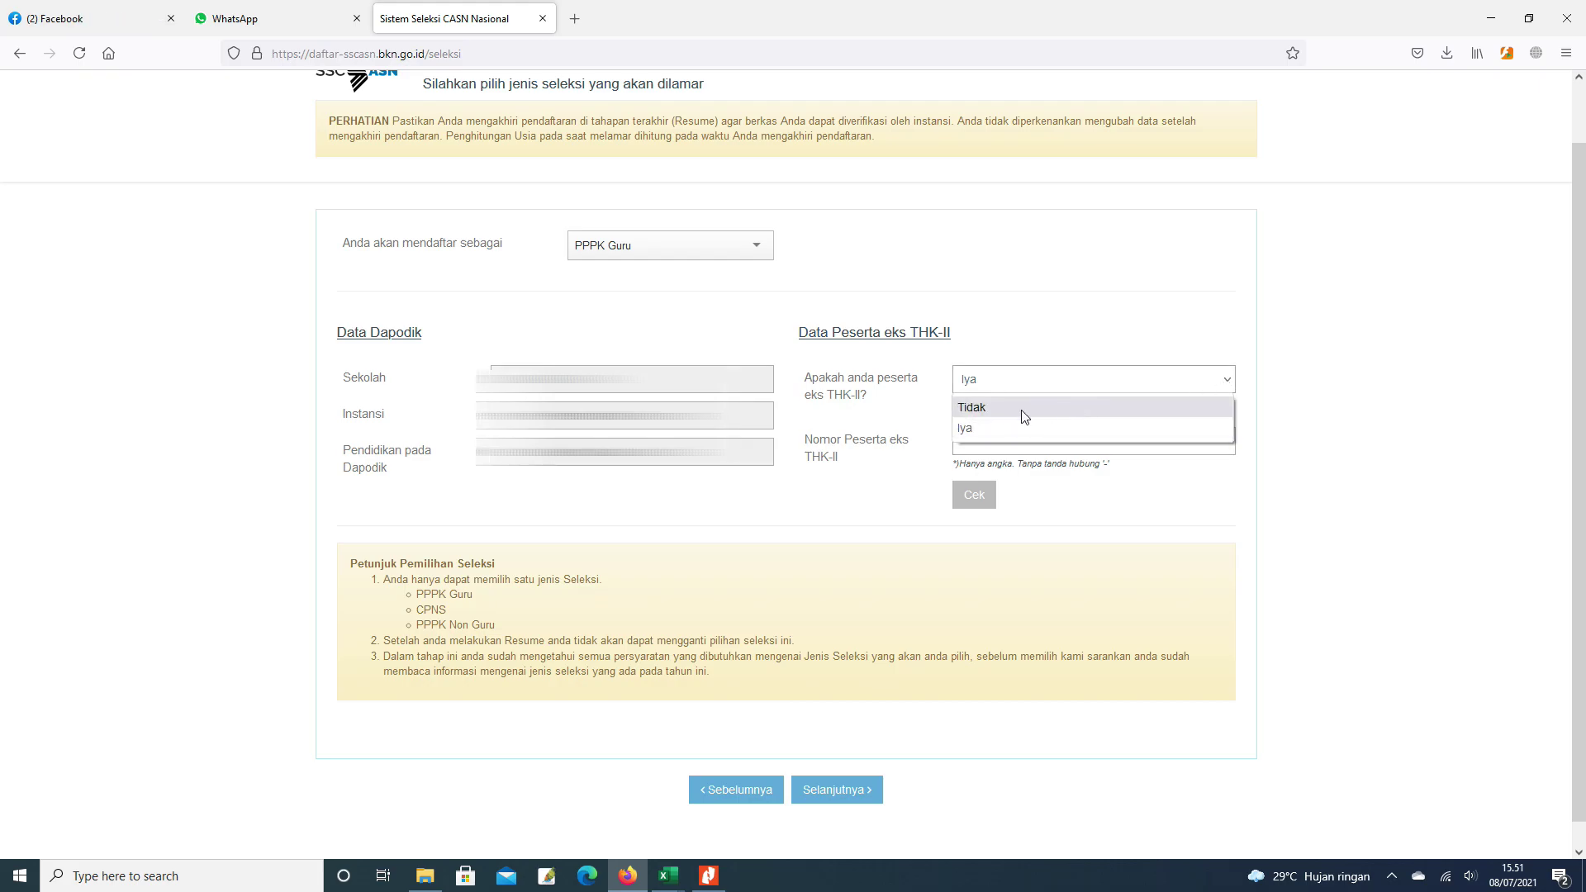
click(1008, 413)
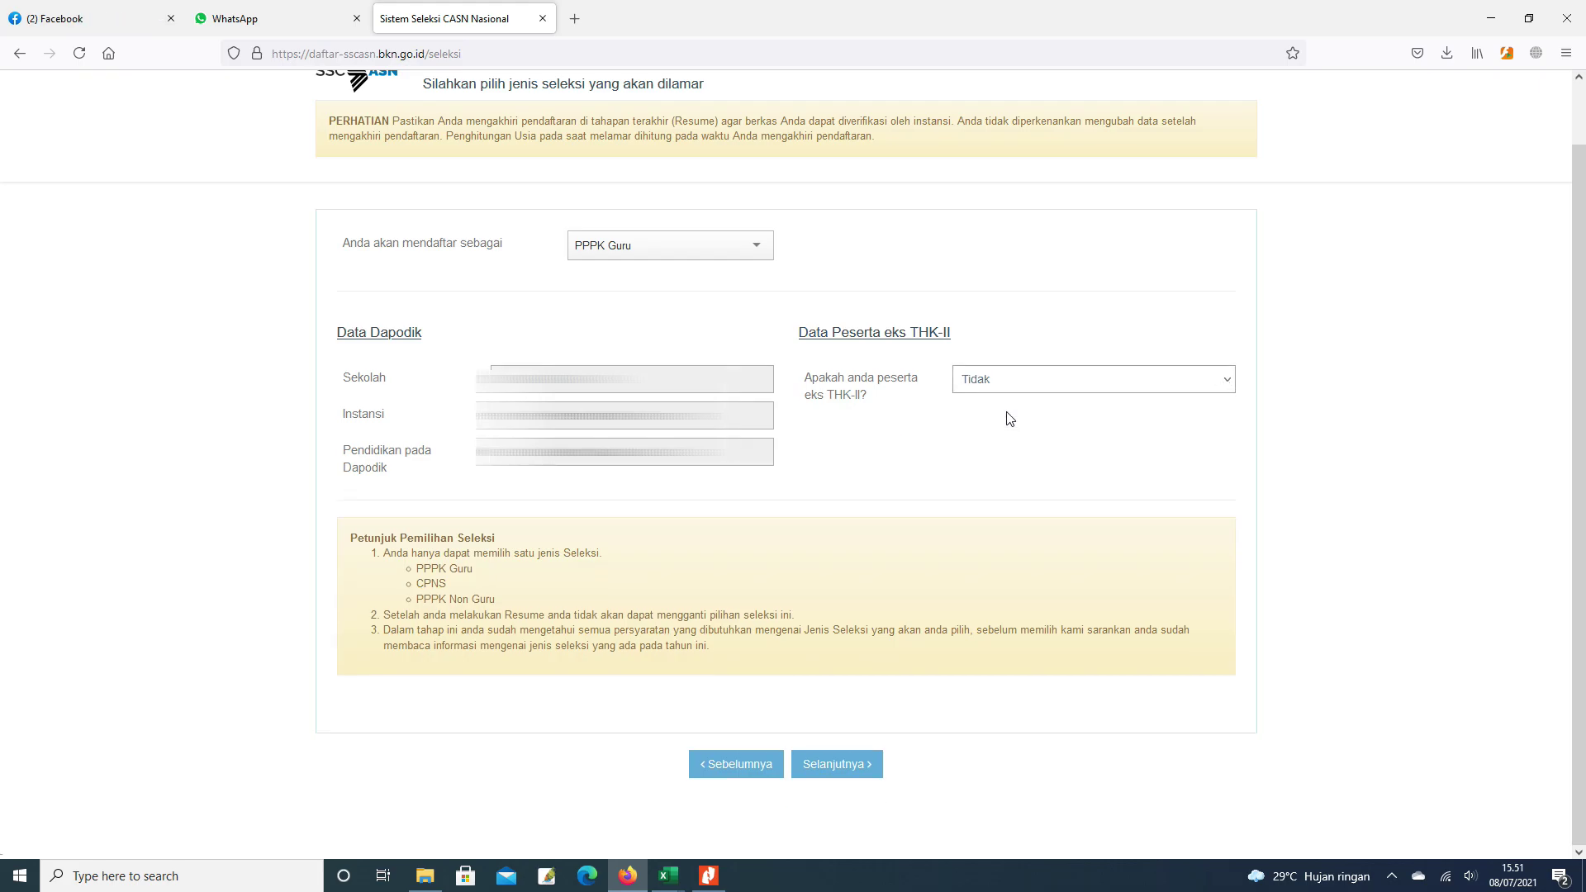
click(834, 768)
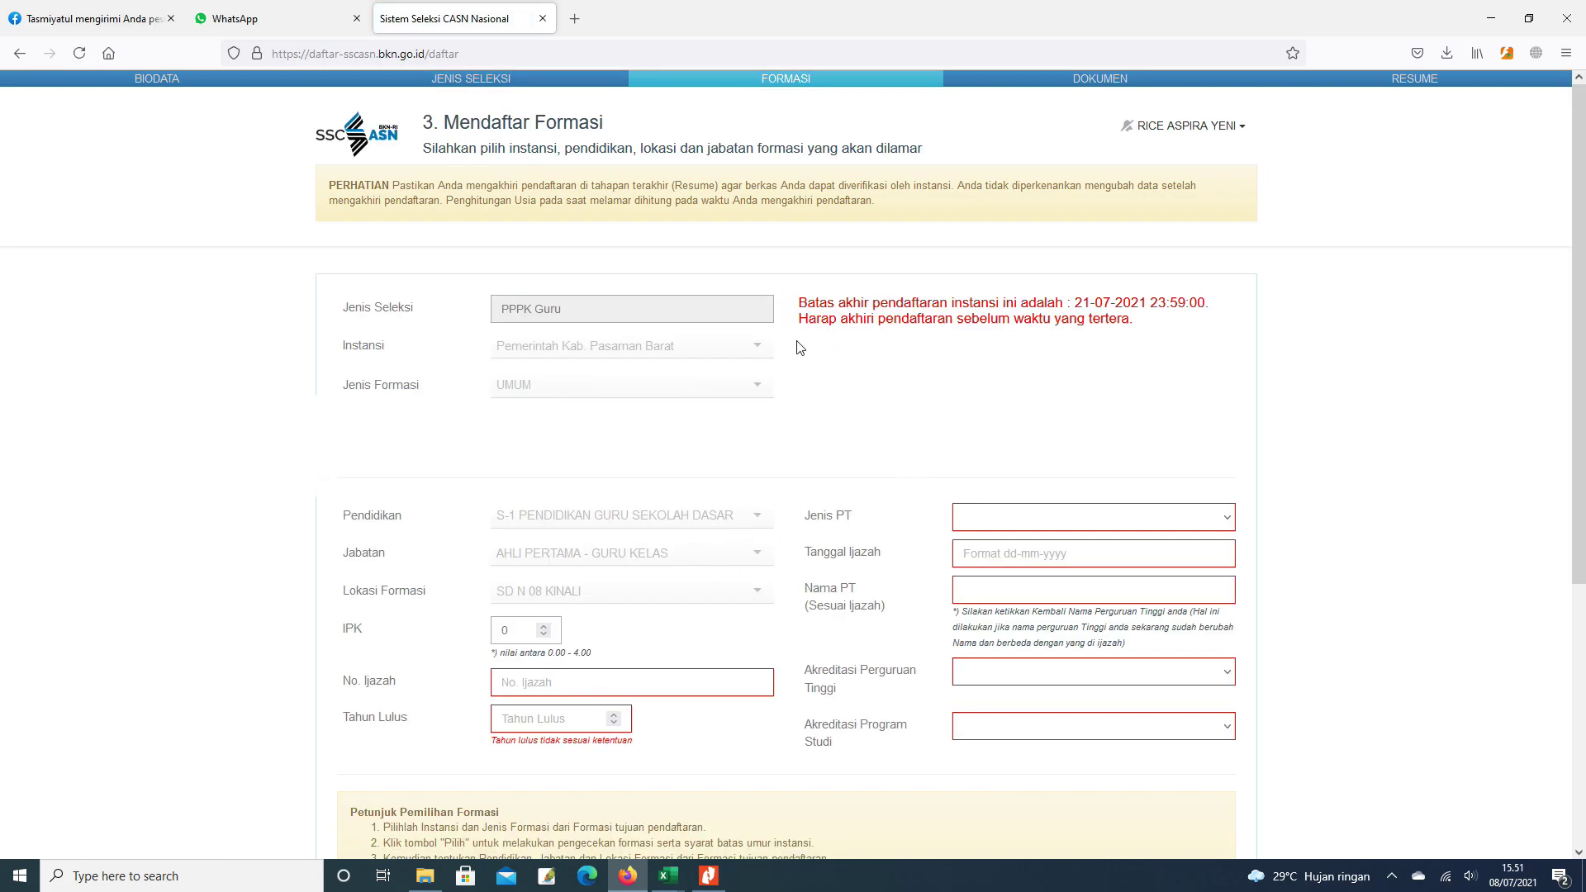
- Delete the default 0 from the IPK field on the Mendaftar Formasi form
scroll(782, 455, down, 1)
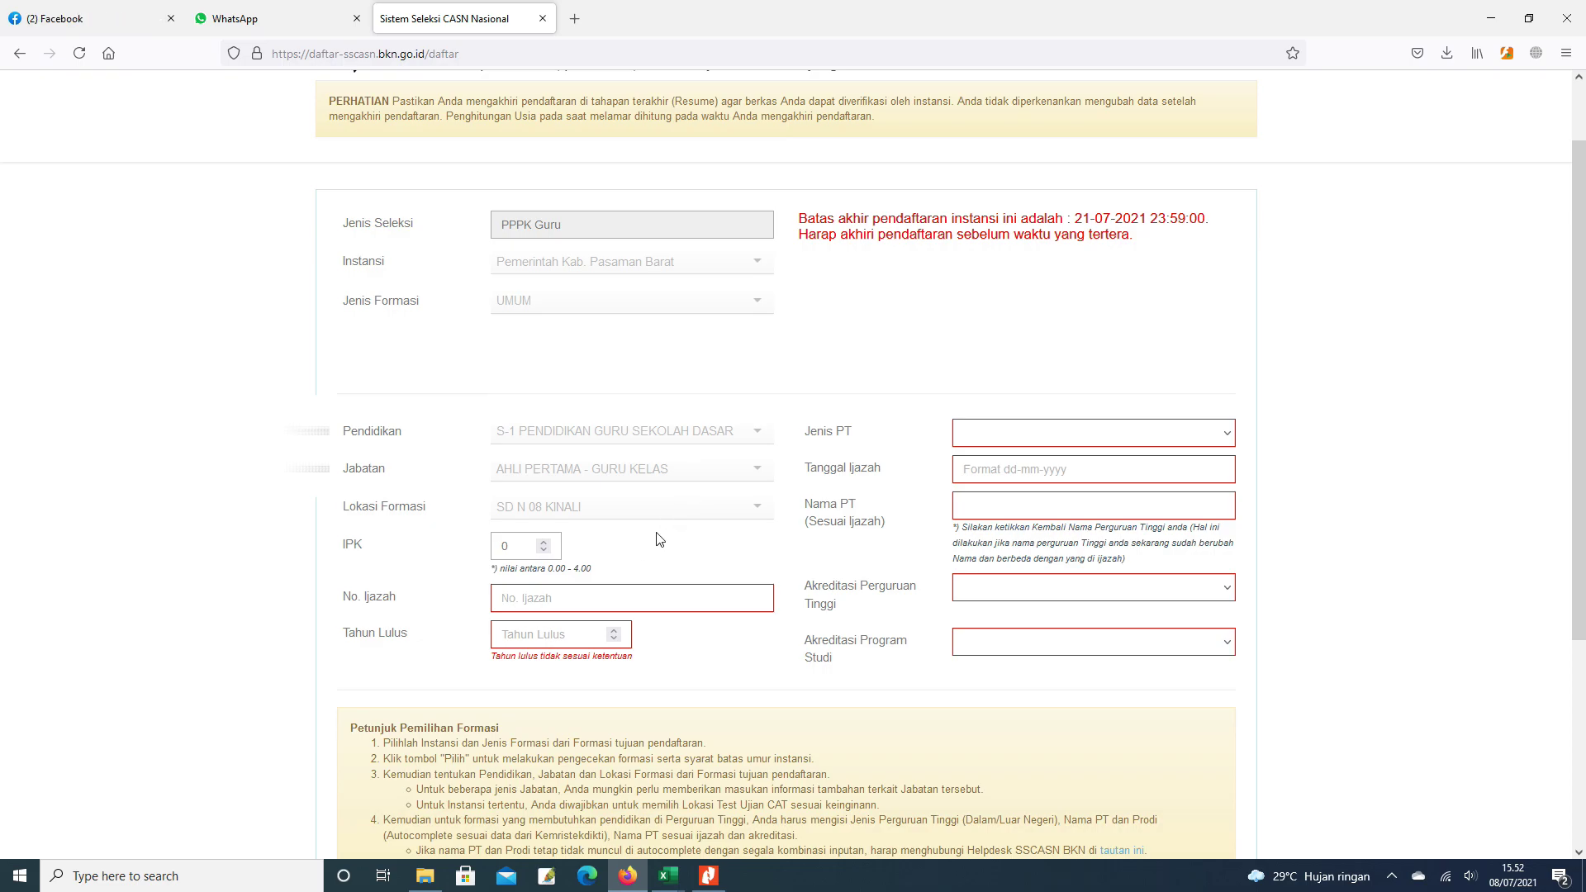
scroll(659, 538, down, 2)
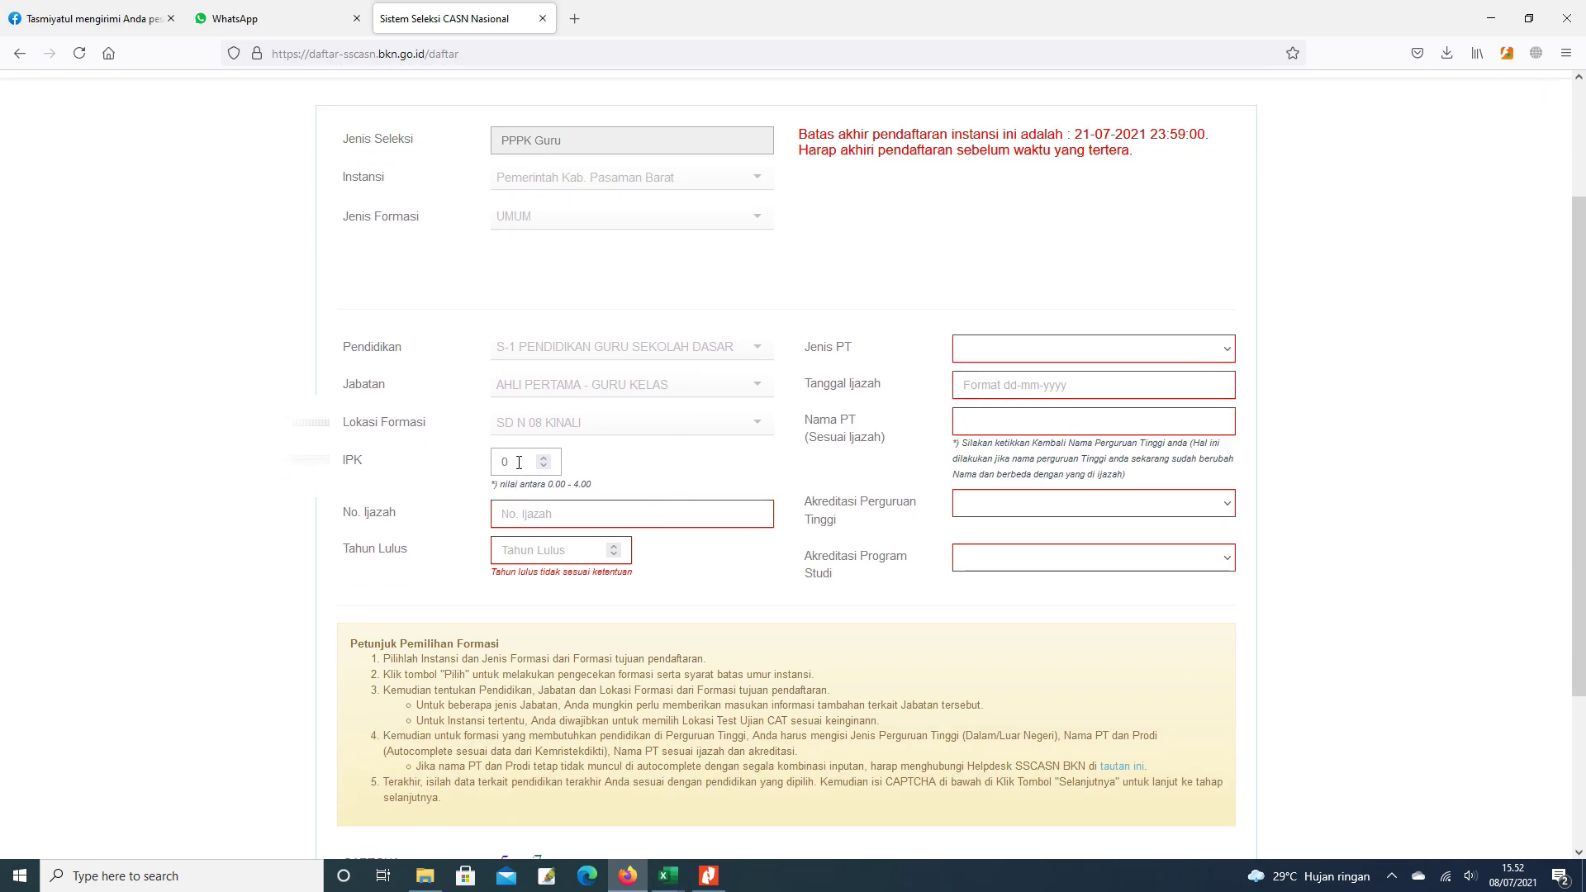
click(519, 463)
key(BackSpace)
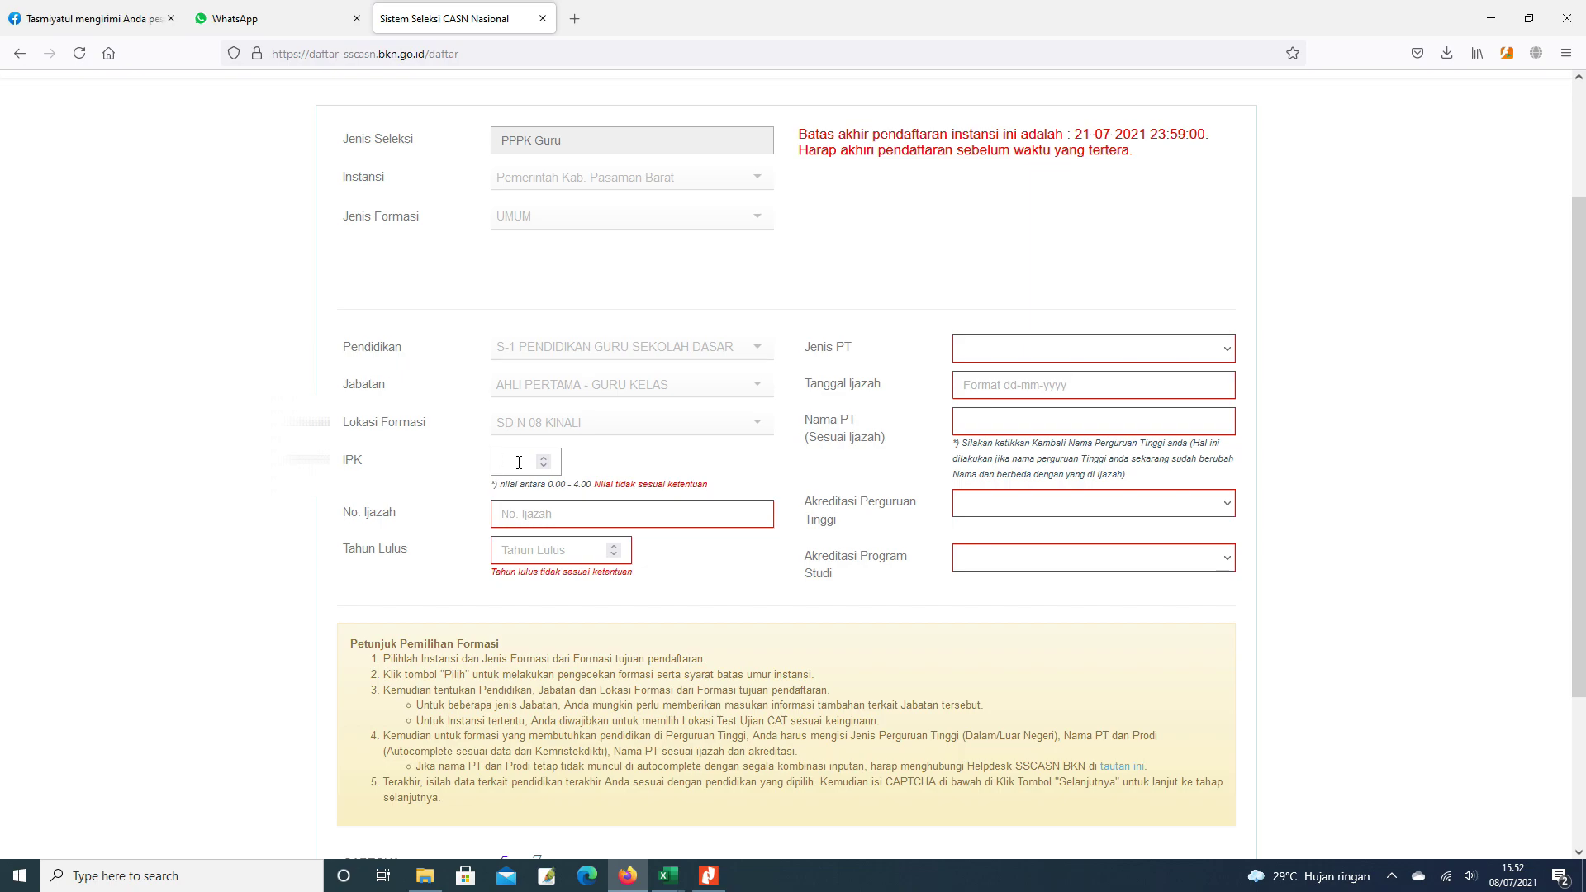
- Fill in IPK 3.22, the diploma number in No. Ijazah, and Tahun Lulus 2013
text(3)
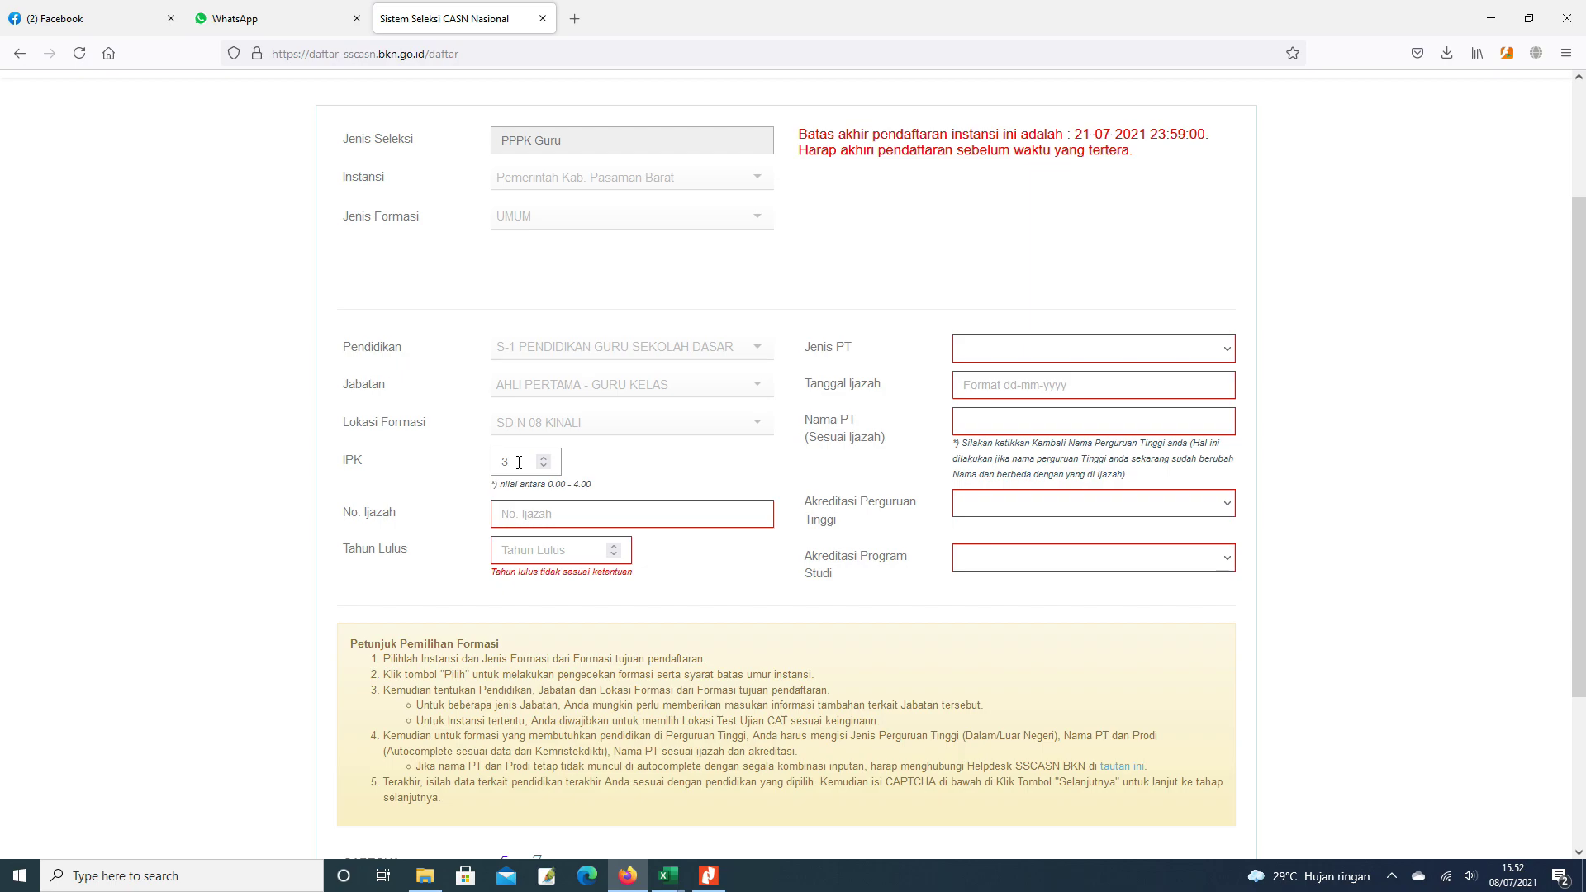
text(.22)
click(534, 508)
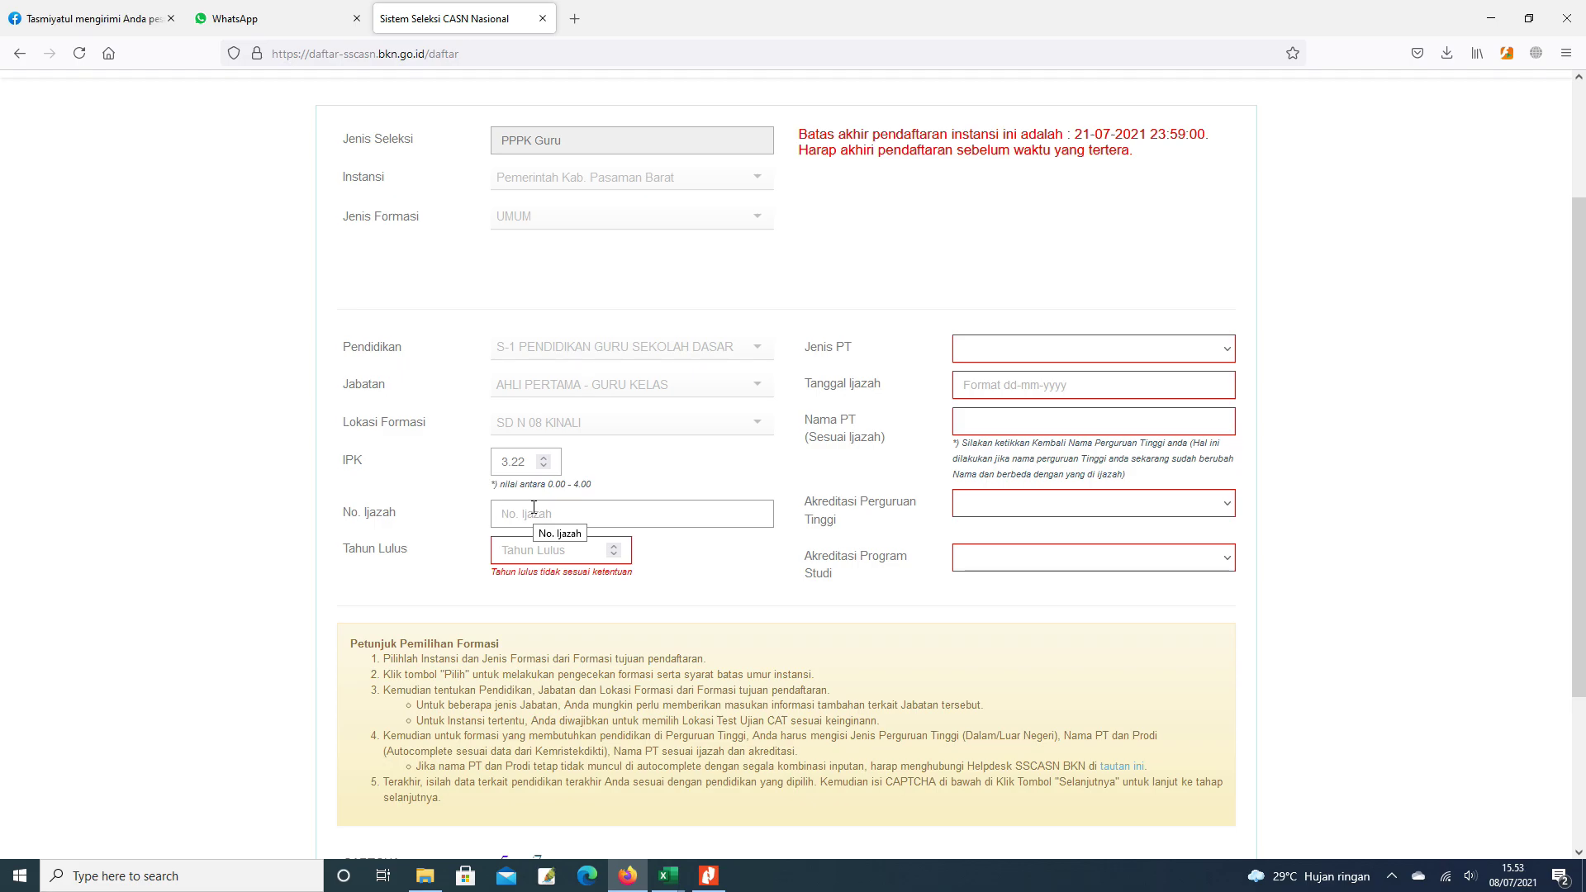
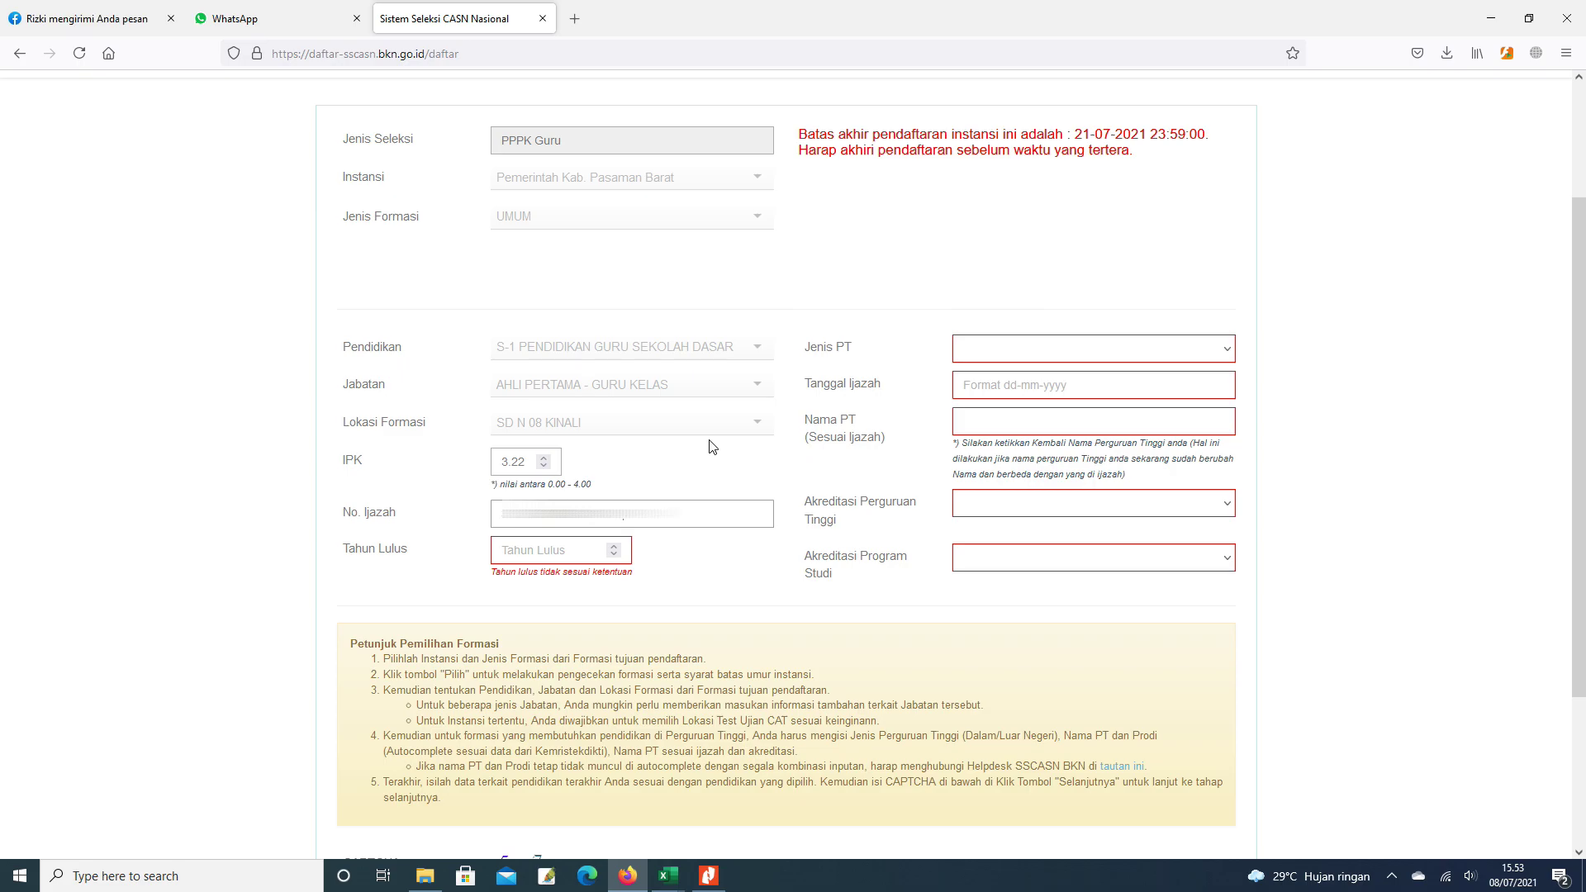
click(535, 551)
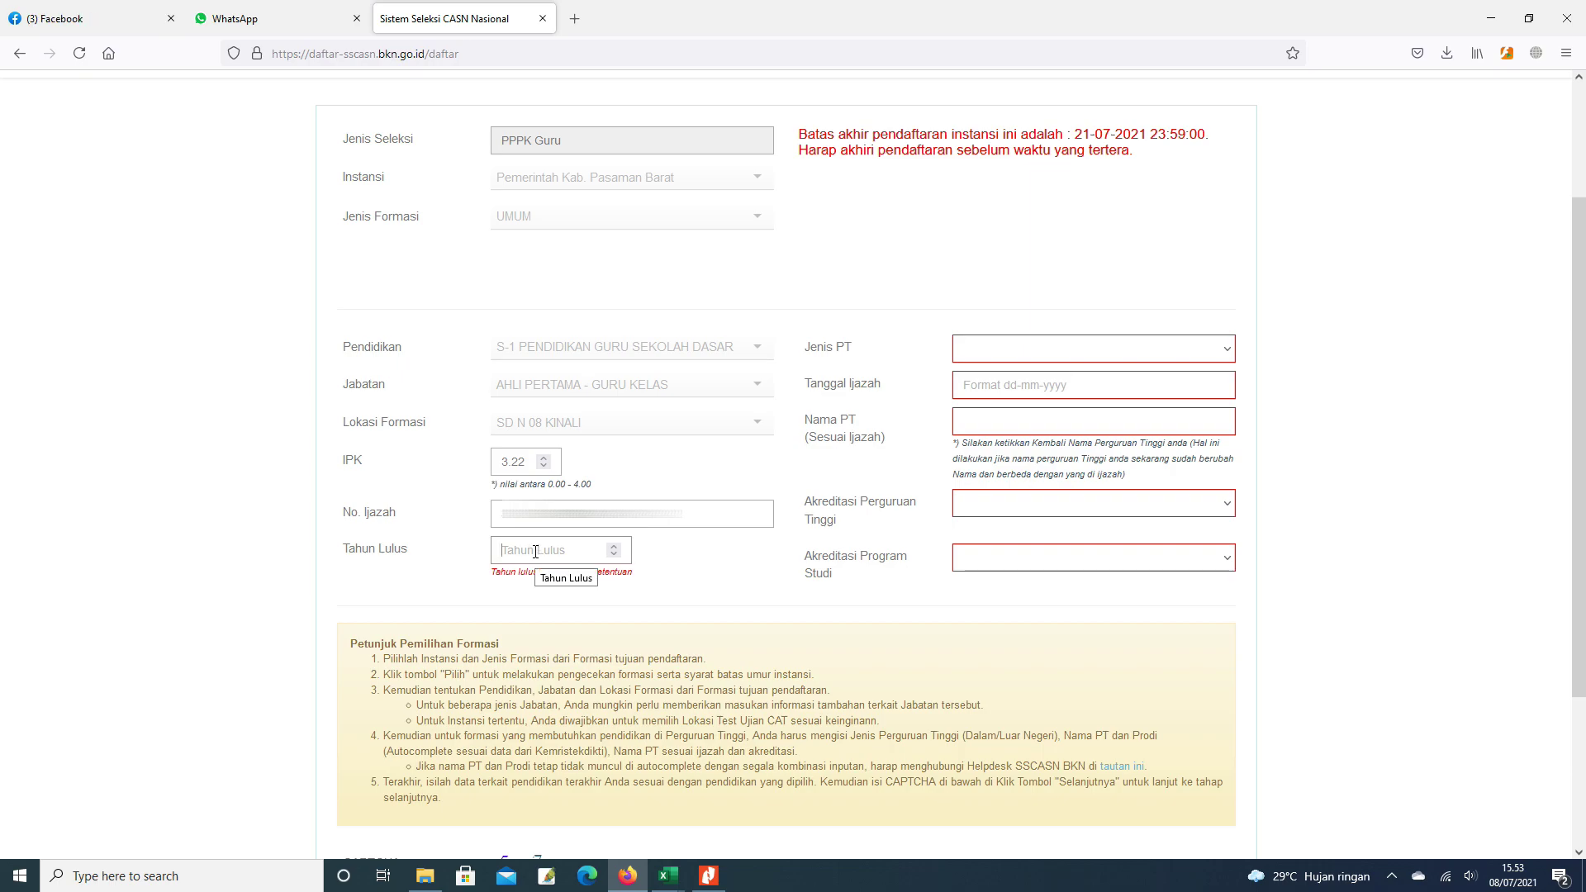
text(2013)
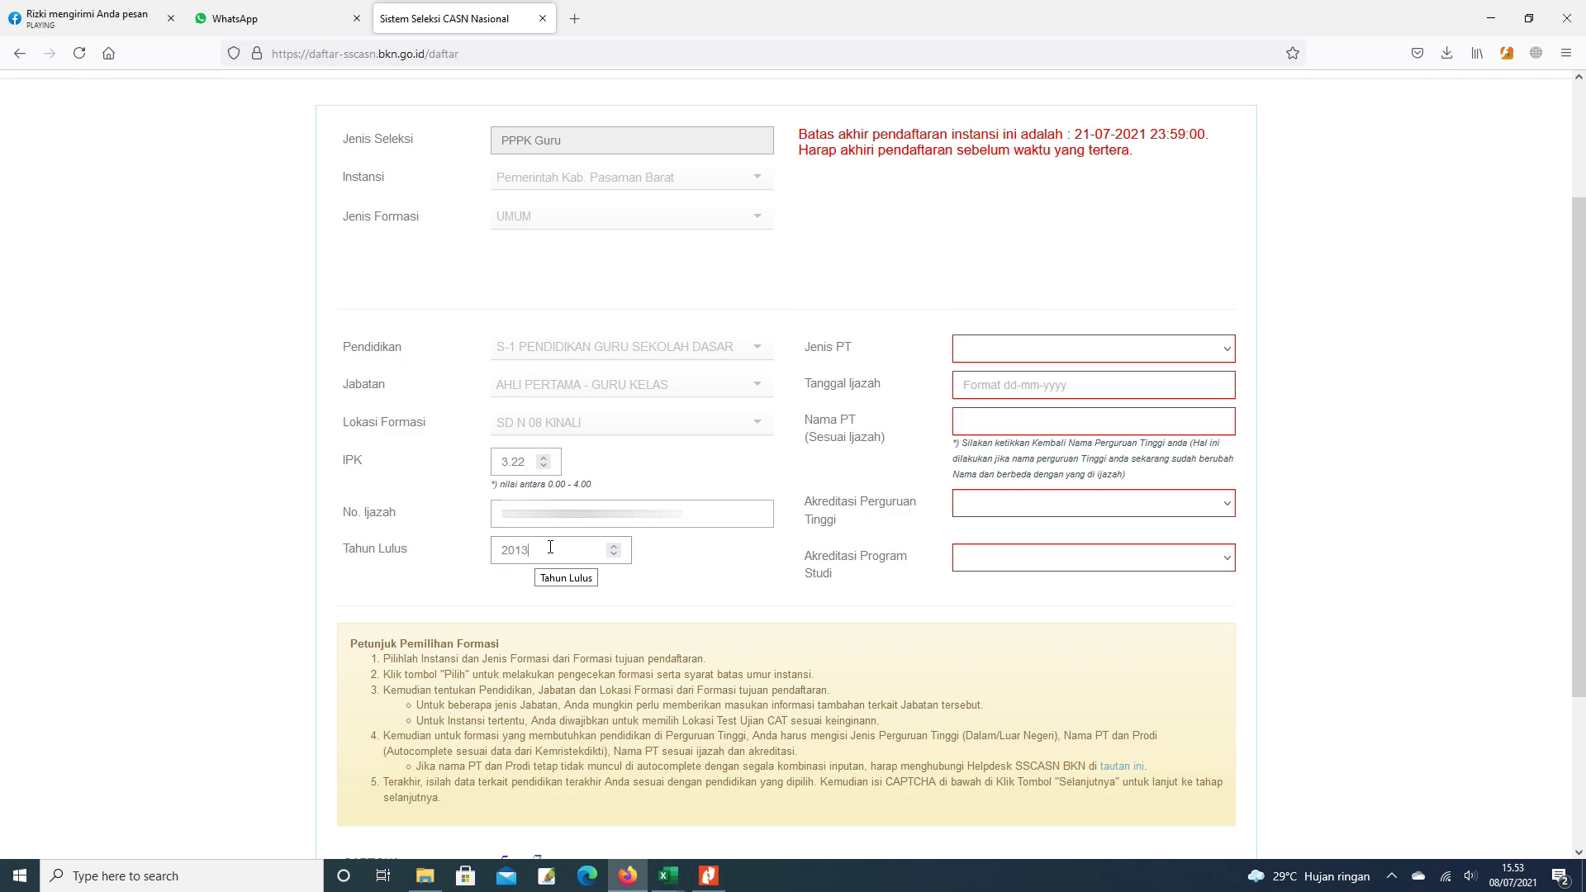
- Choose Dalam Negeri as the university type and set the diploma date to 16 November 2013
click(1227, 353)
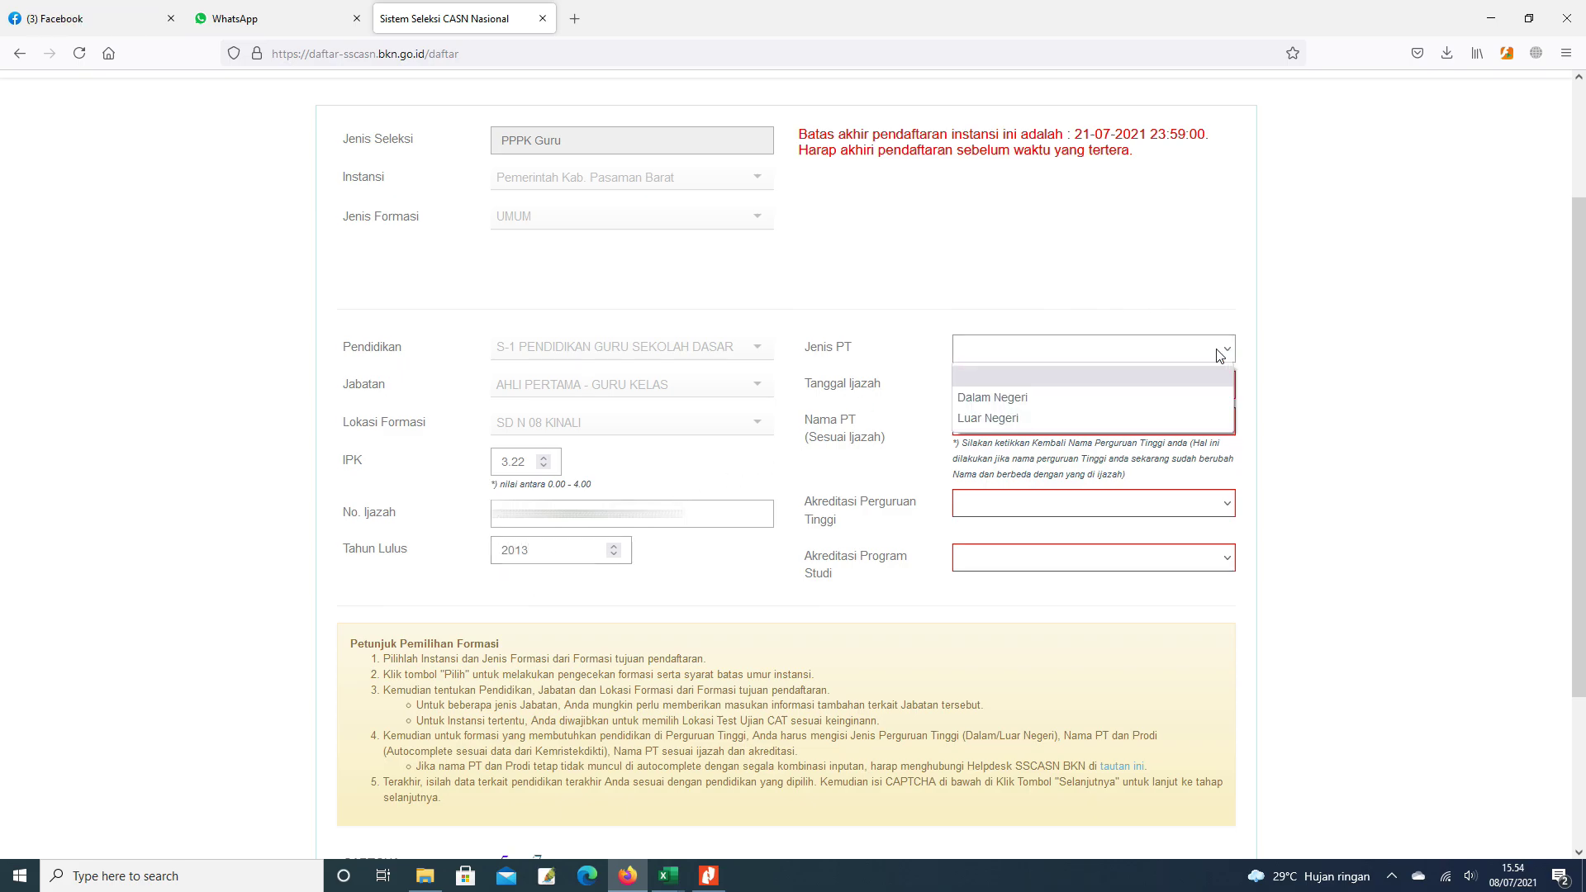
click(995, 399)
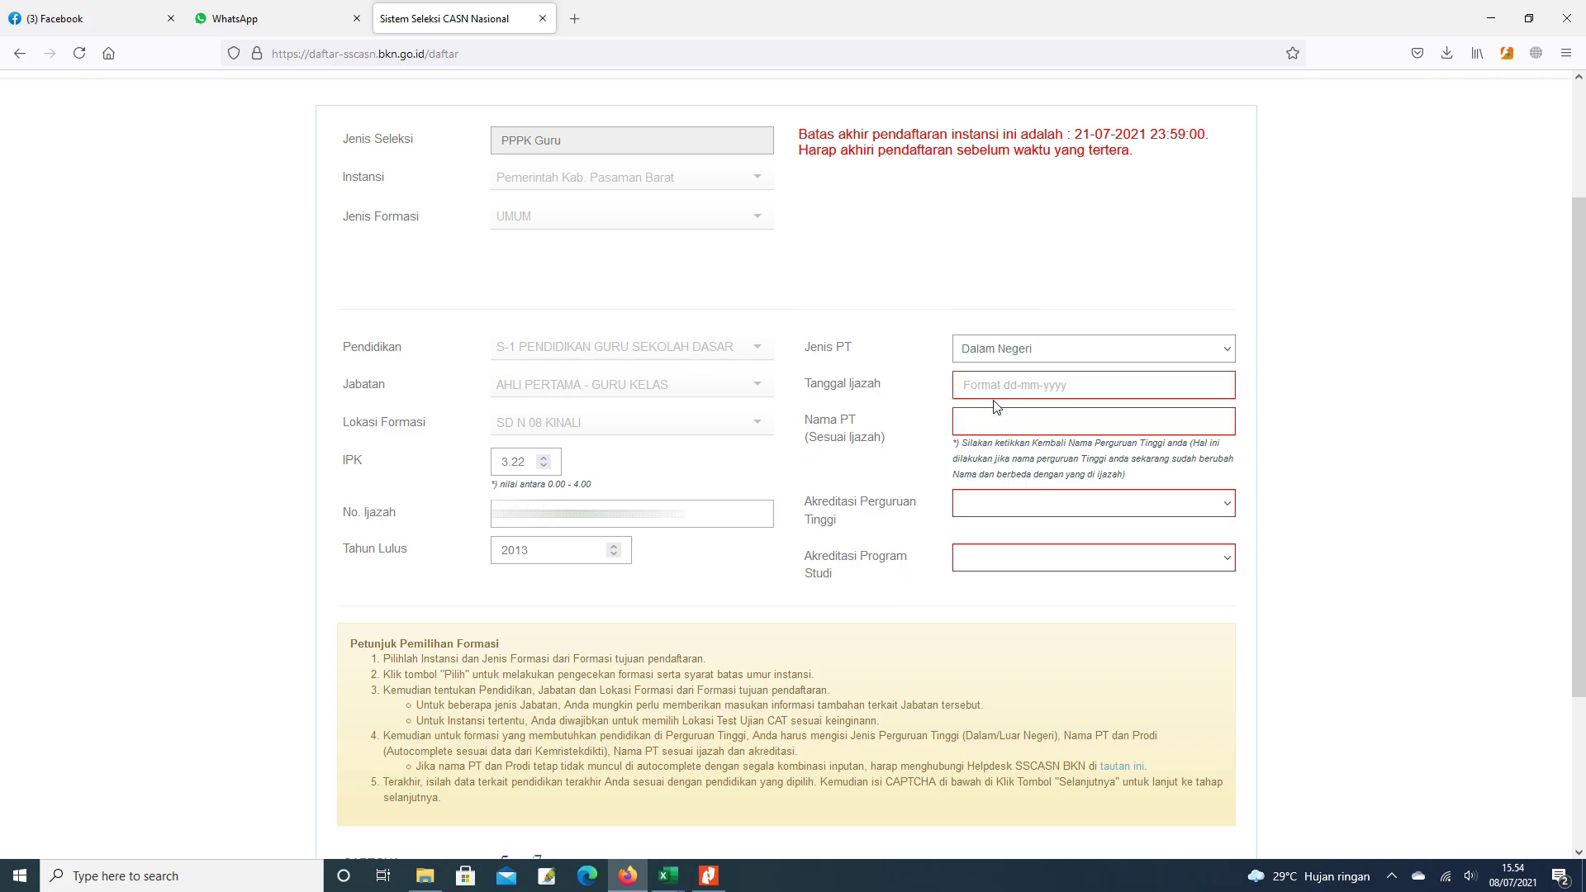
click(1007, 384)
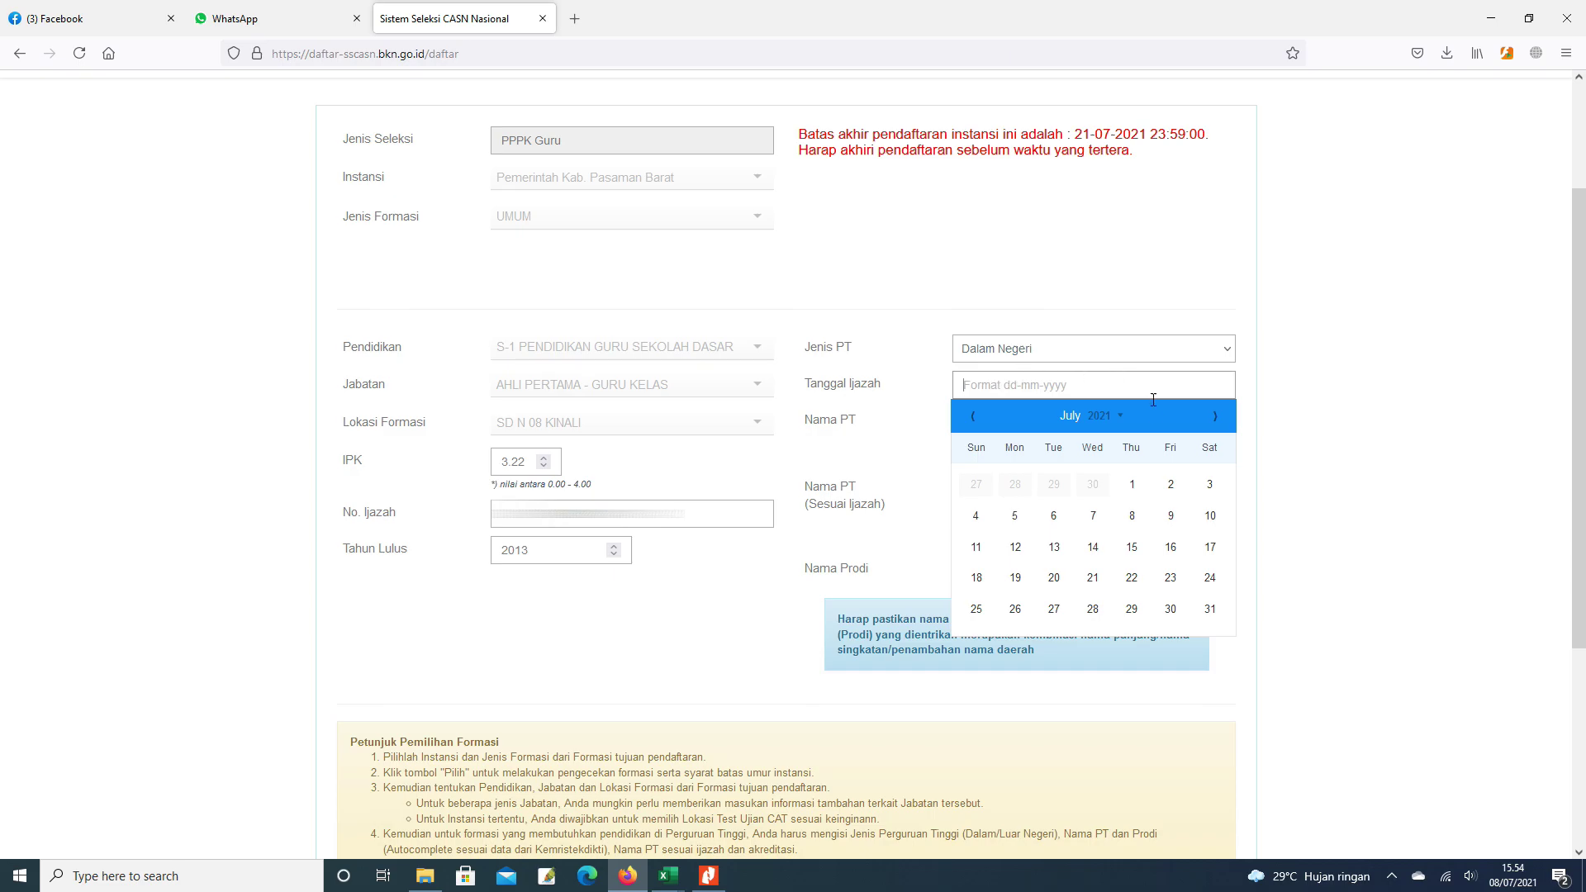
click(1119, 418)
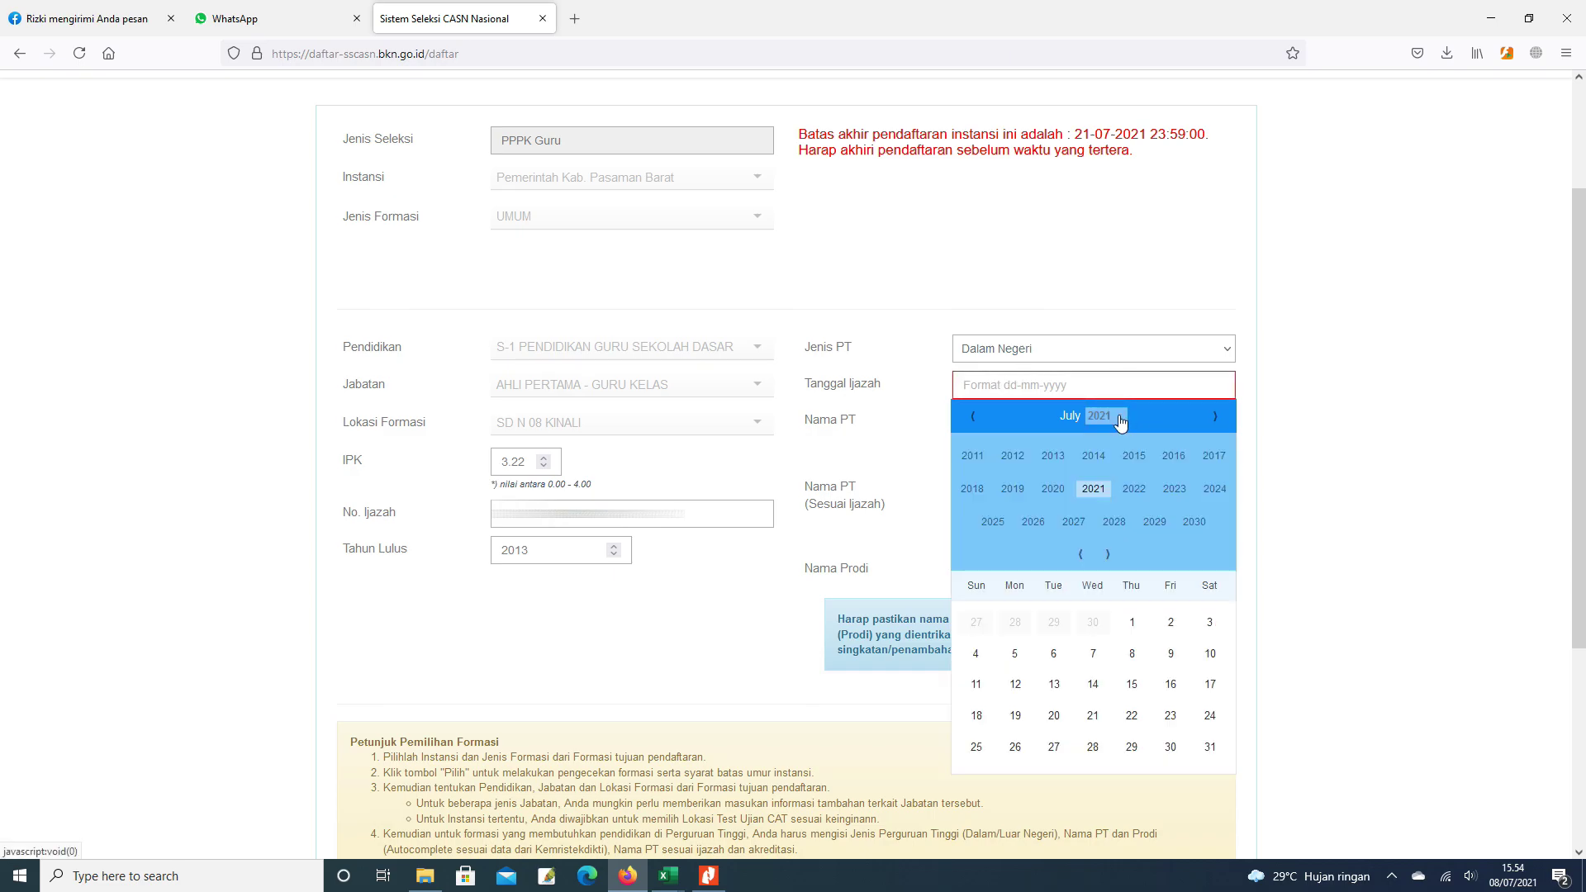
click(1081, 555)
click(1081, 555)
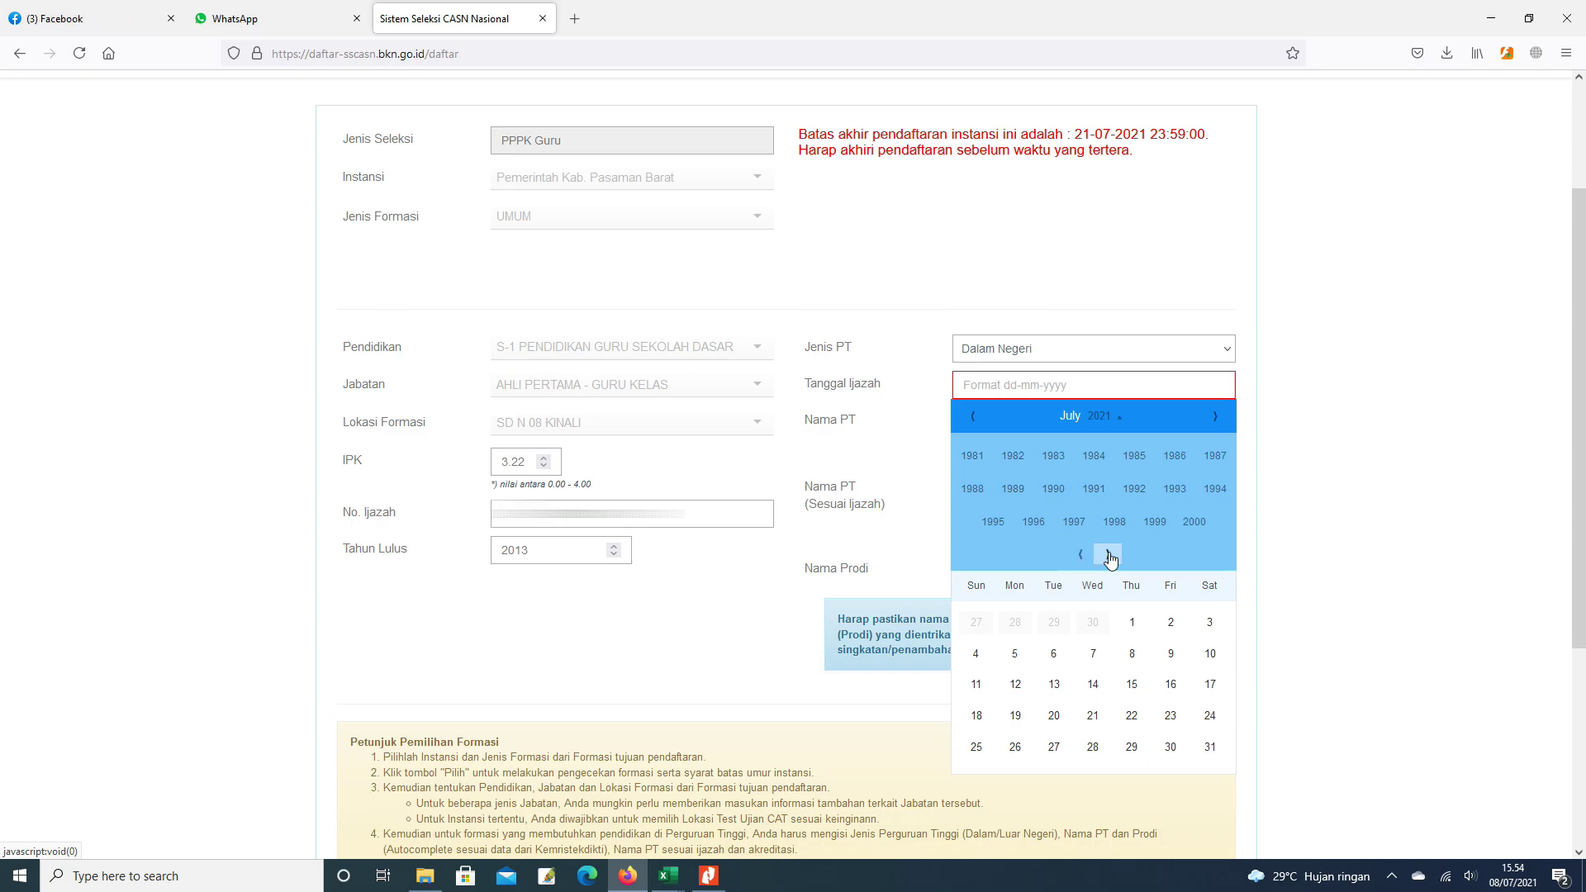
click(1109, 555)
click(992, 521)
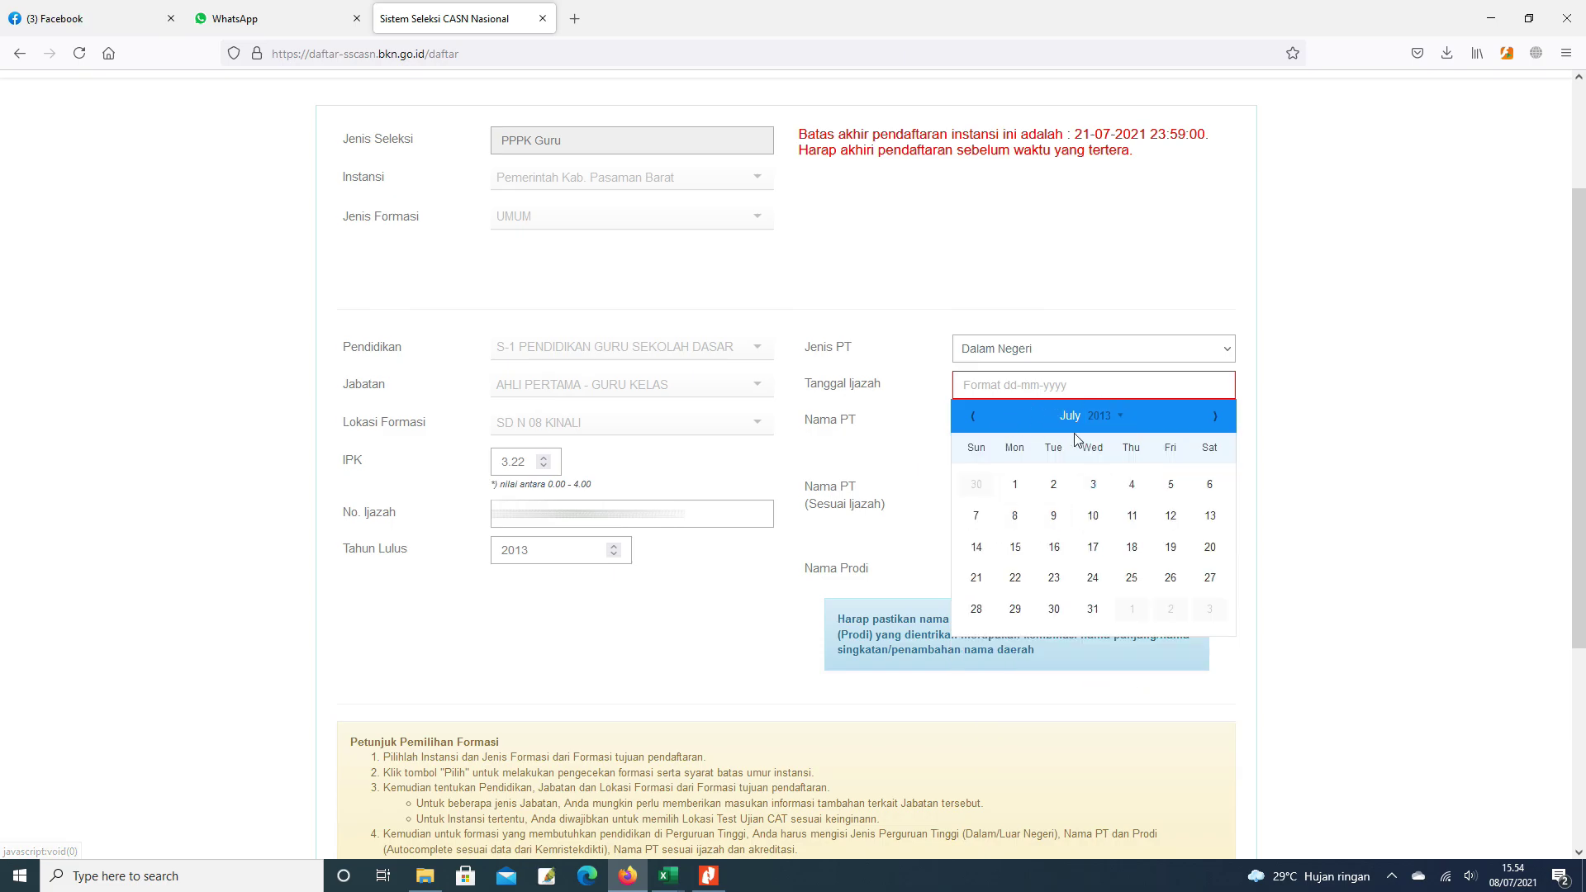
click(1215, 417)
click(1215, 416)
click(1215, 416)
click(1215, 416)
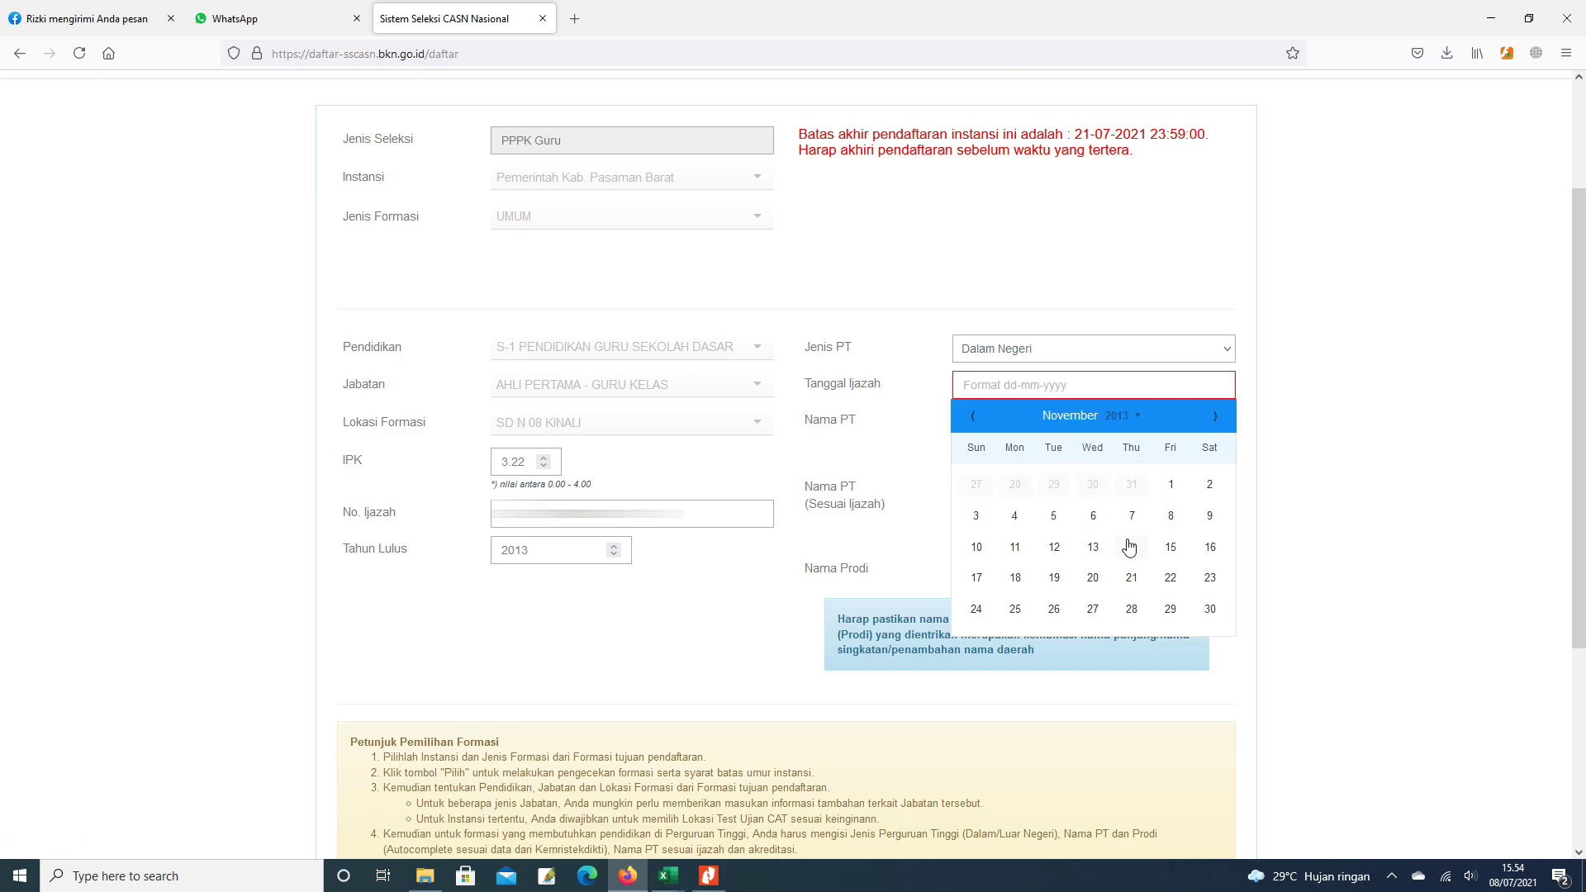
click(1210, 549)
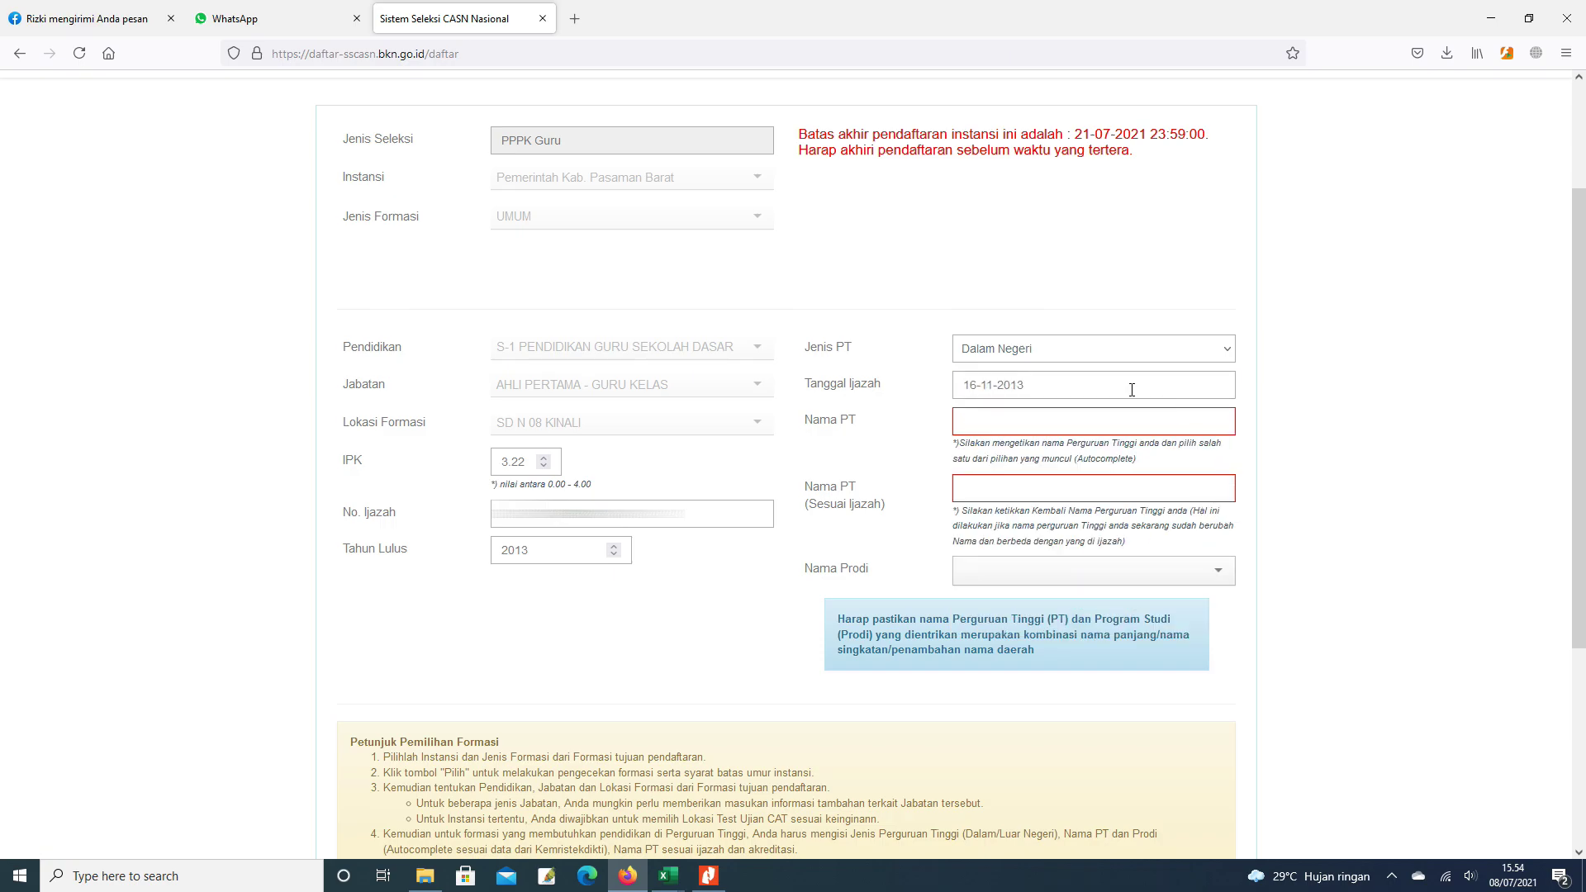
- Pick Universitas Bung Hatta / UBH as Nama PT and enter UNIVERSITAS BUNG HATTA as the diploma name
click(1001, 427)
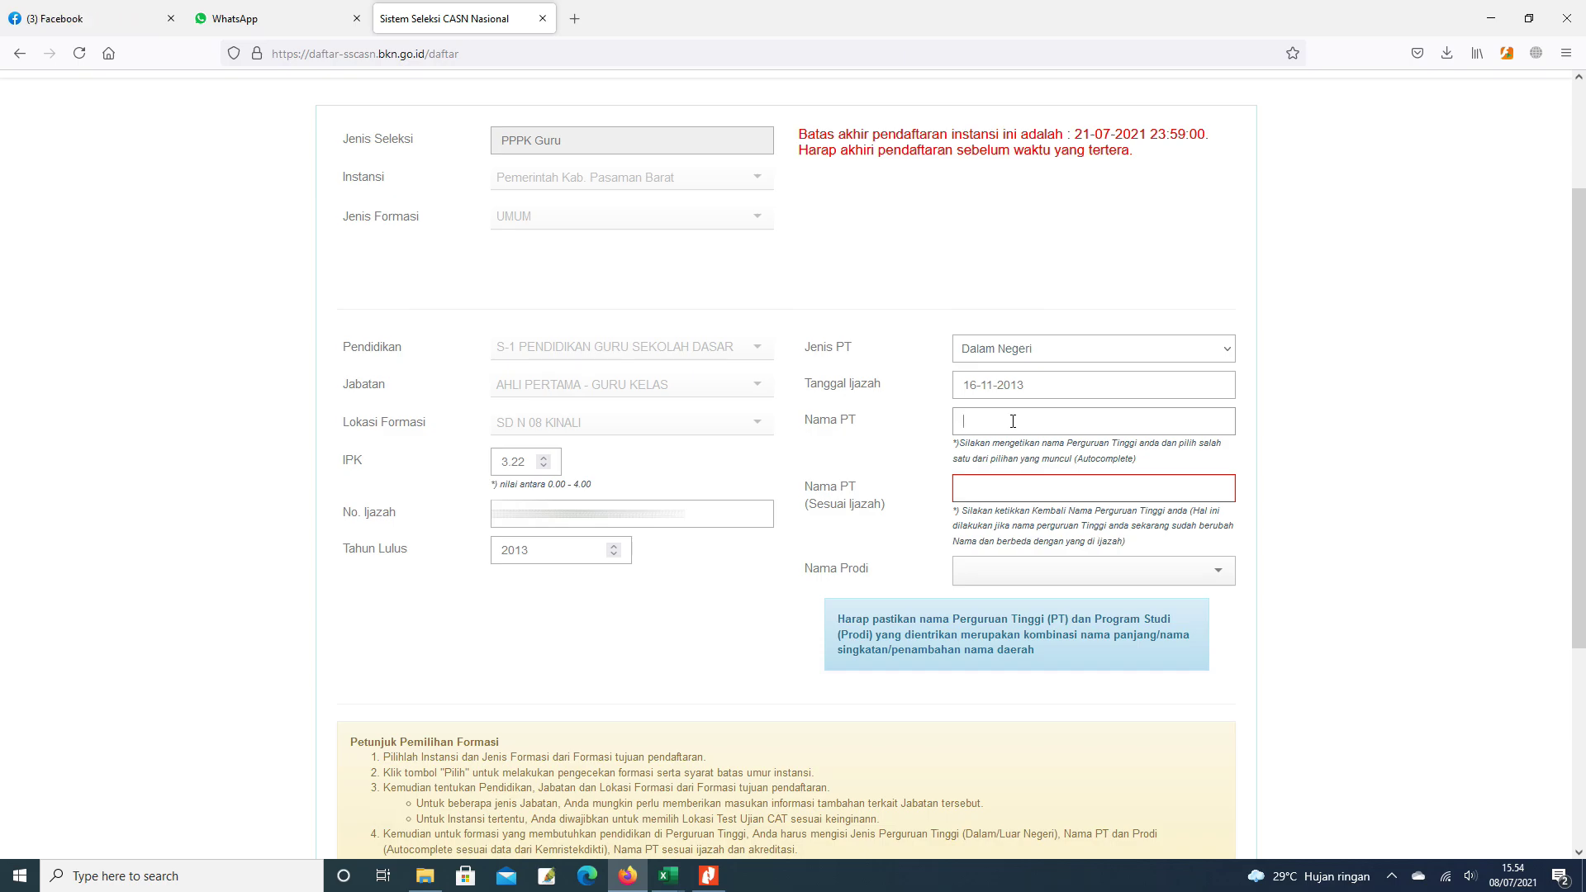
text(bung hatt)
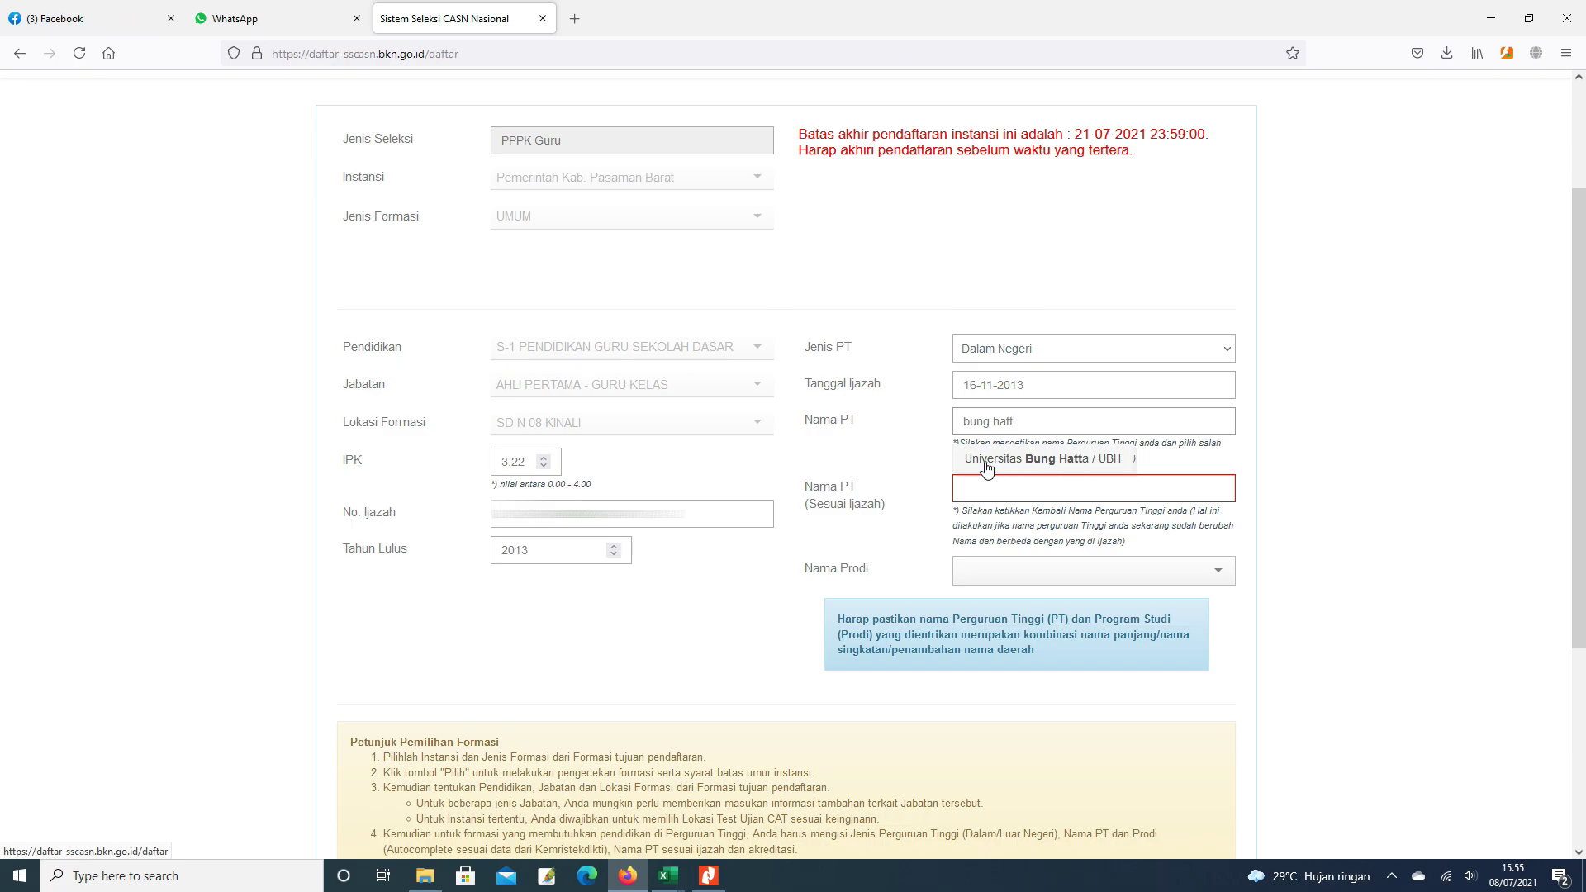
click(1054, 459)
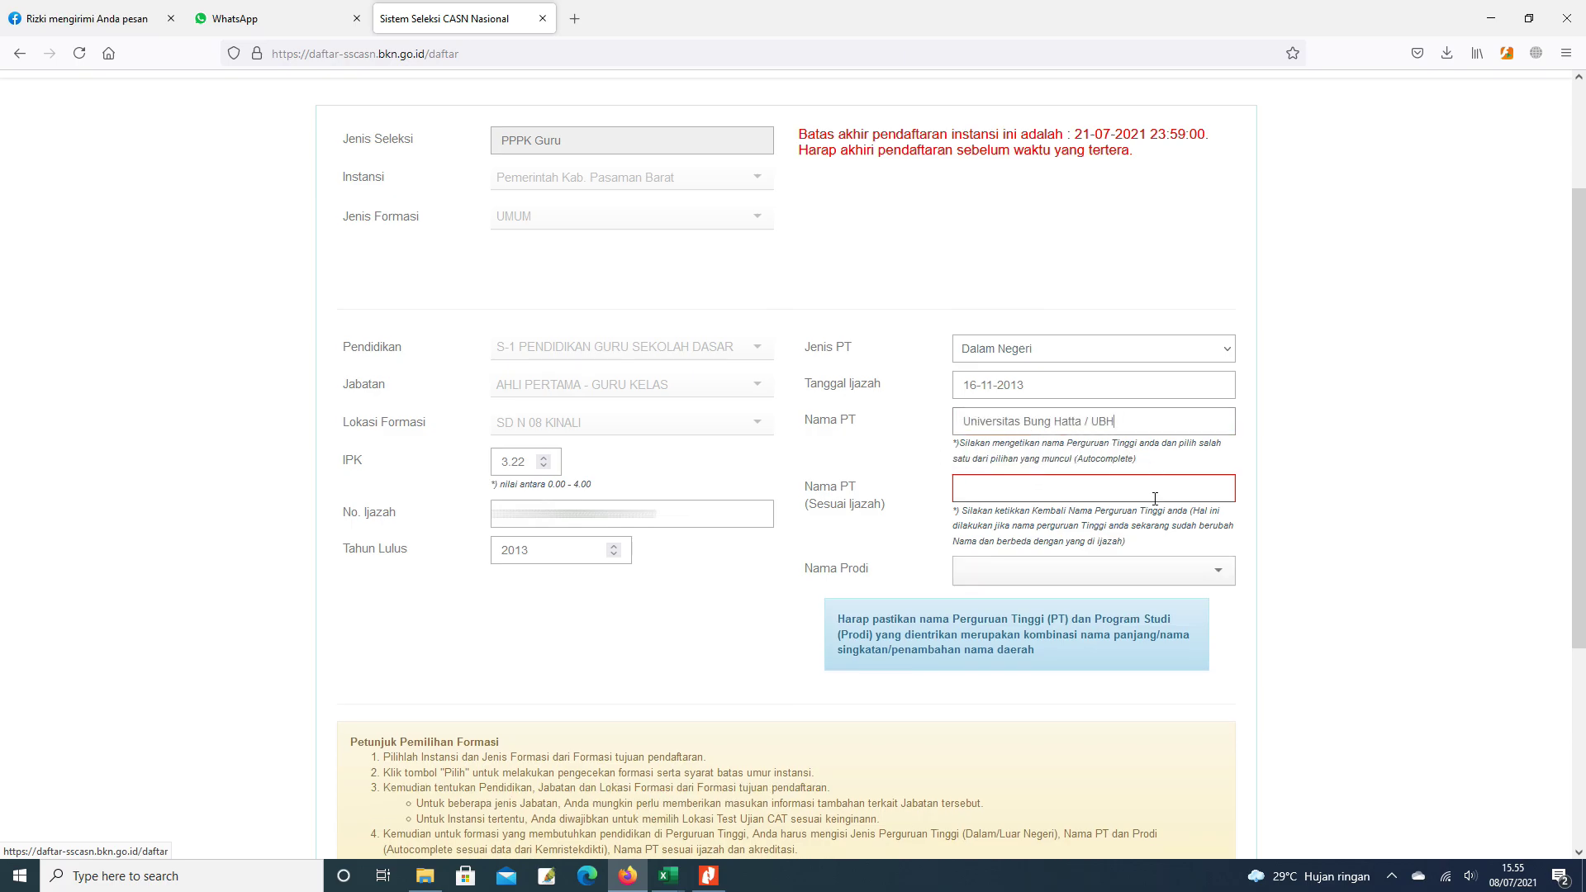
click(1033, 491)
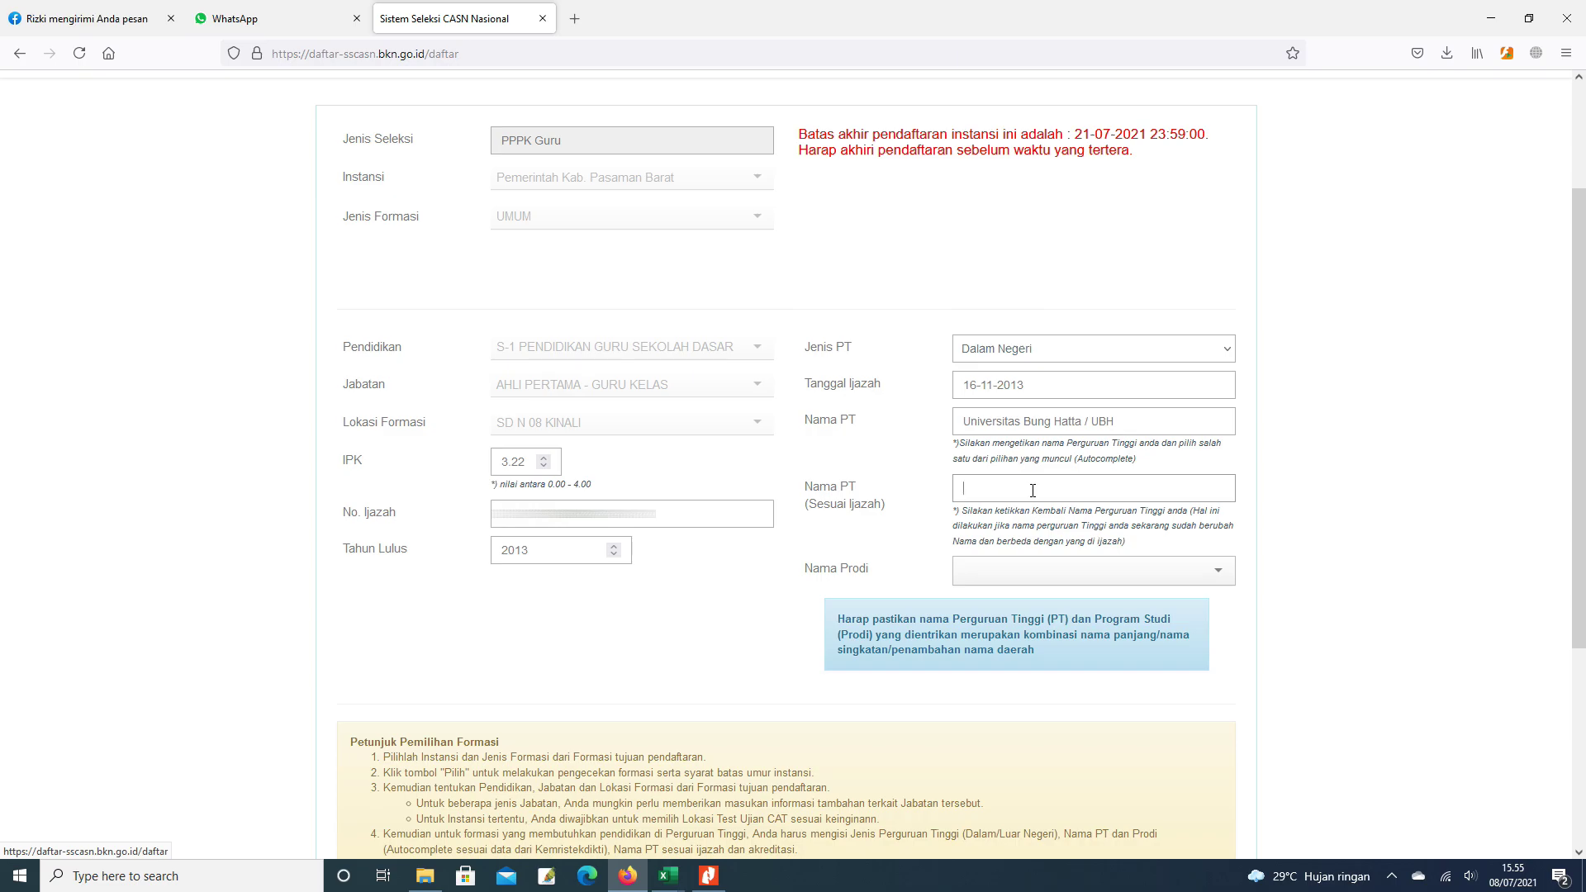
text(UNIVERSITAS BUNG HATTA)
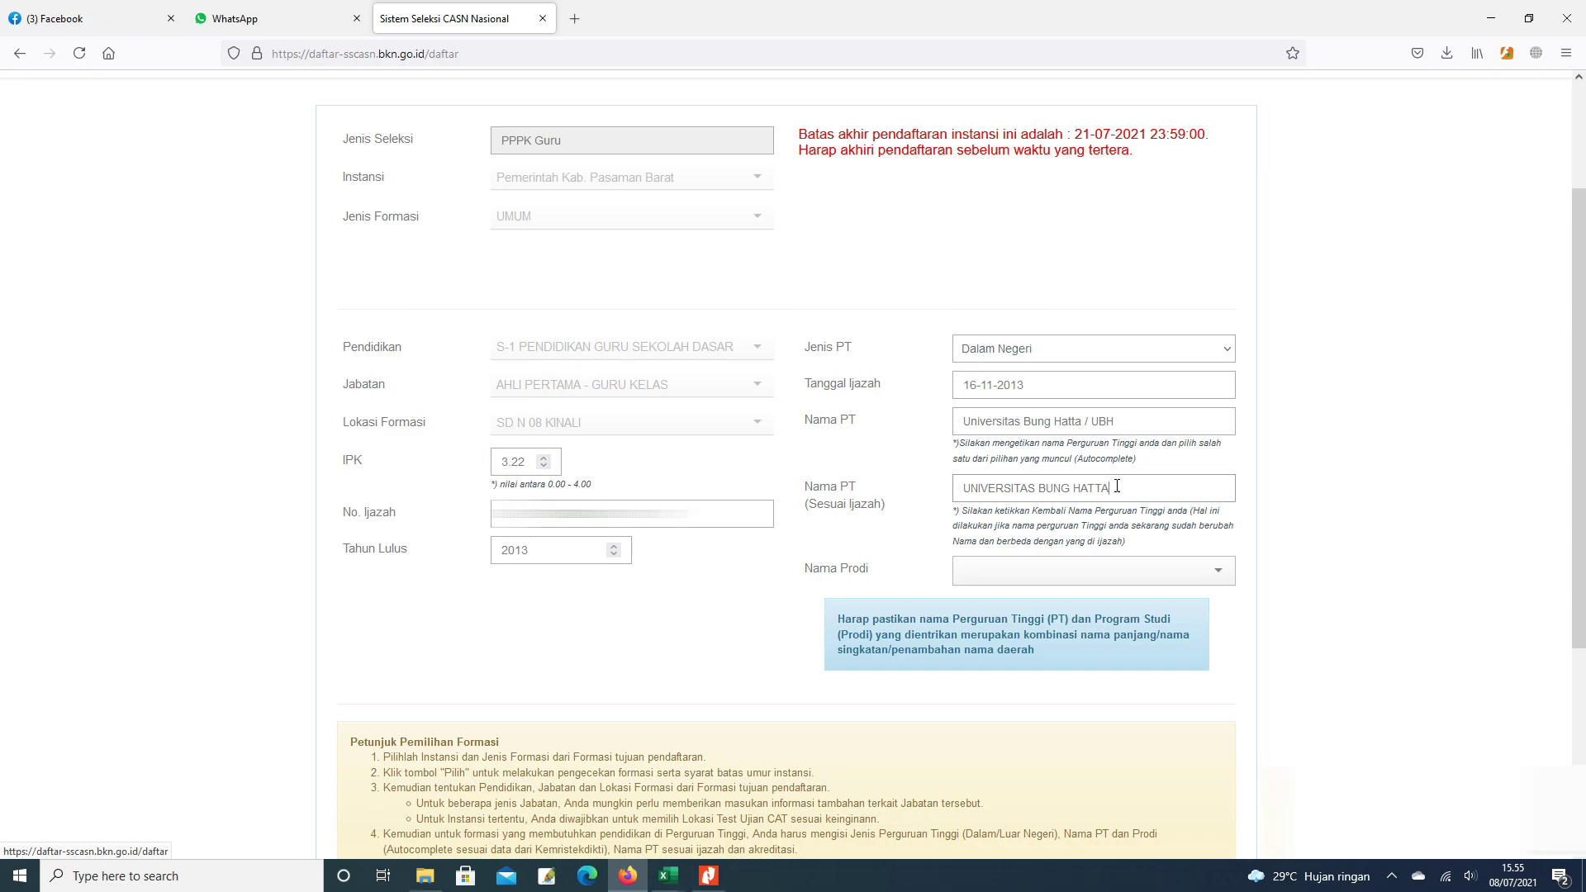
- Filter the programme list with 'PENDIDIKAN GURU' and choose S1 PSKGJ Pendidikan Guru Sekolah Dasar(PGSD)
click(1210, 570)
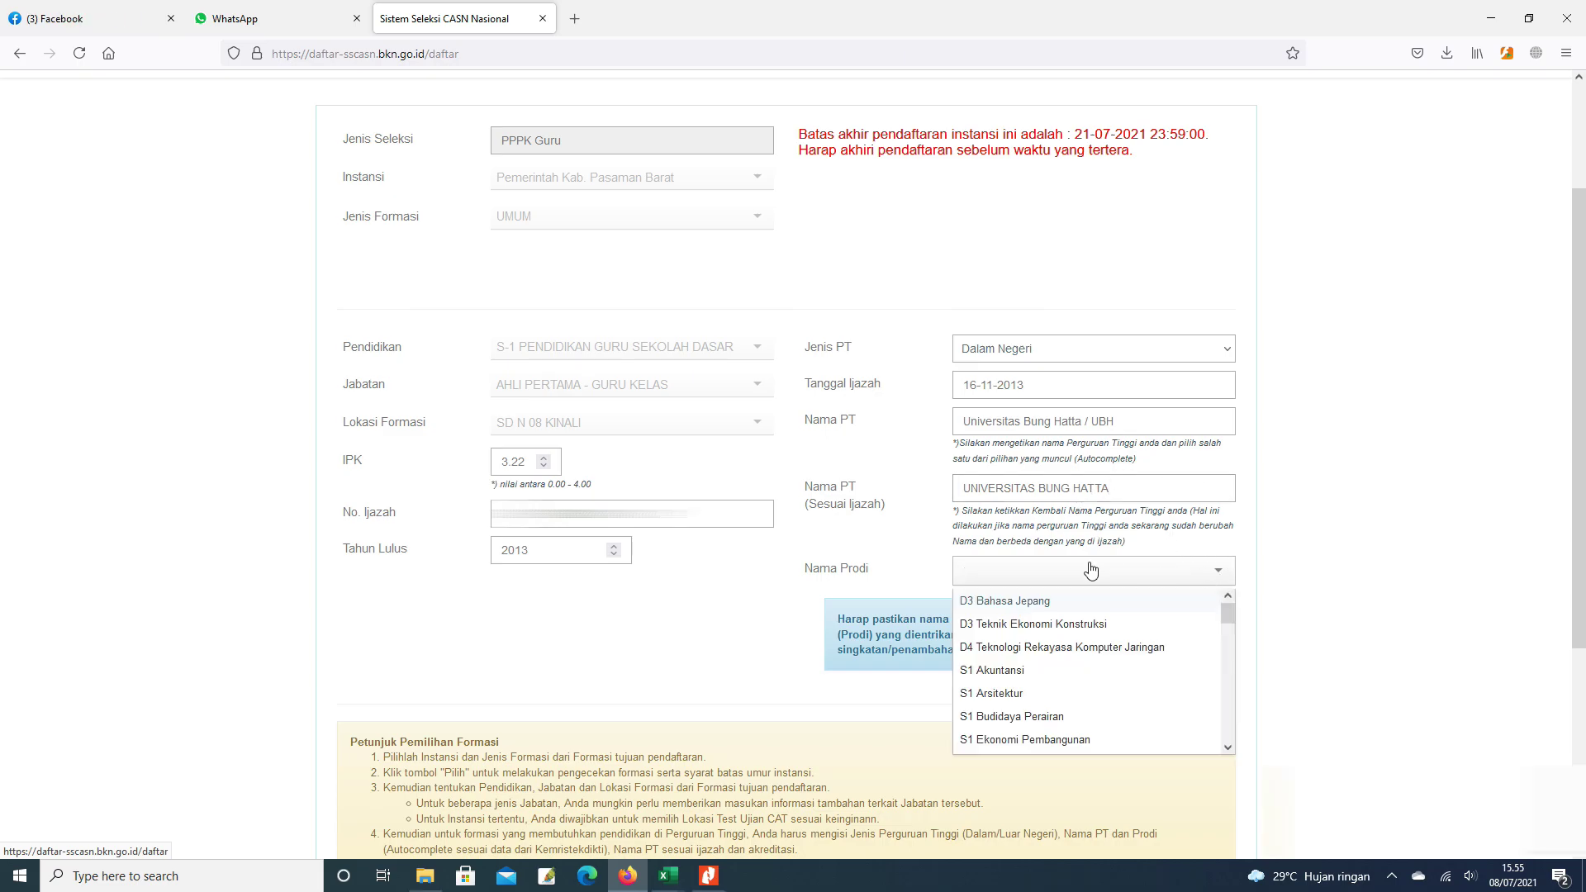
scroll(1082, 653, down, 5)
scroll(1078, 669, down, 4)
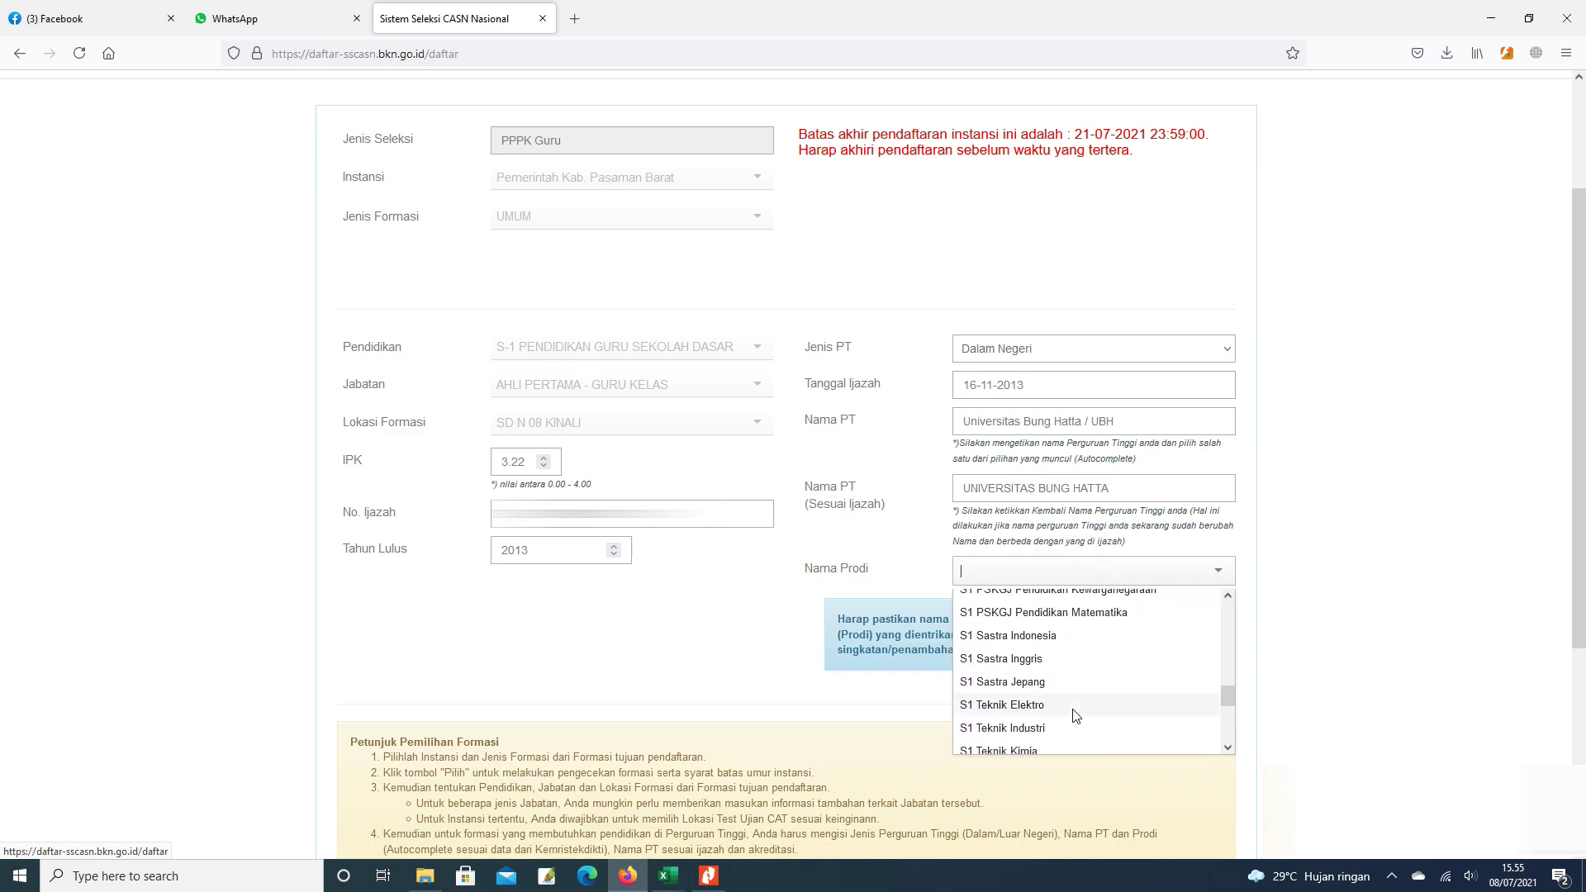
scroll(1075, 702, up, 3)
scroll(1075, 702, up, 6)
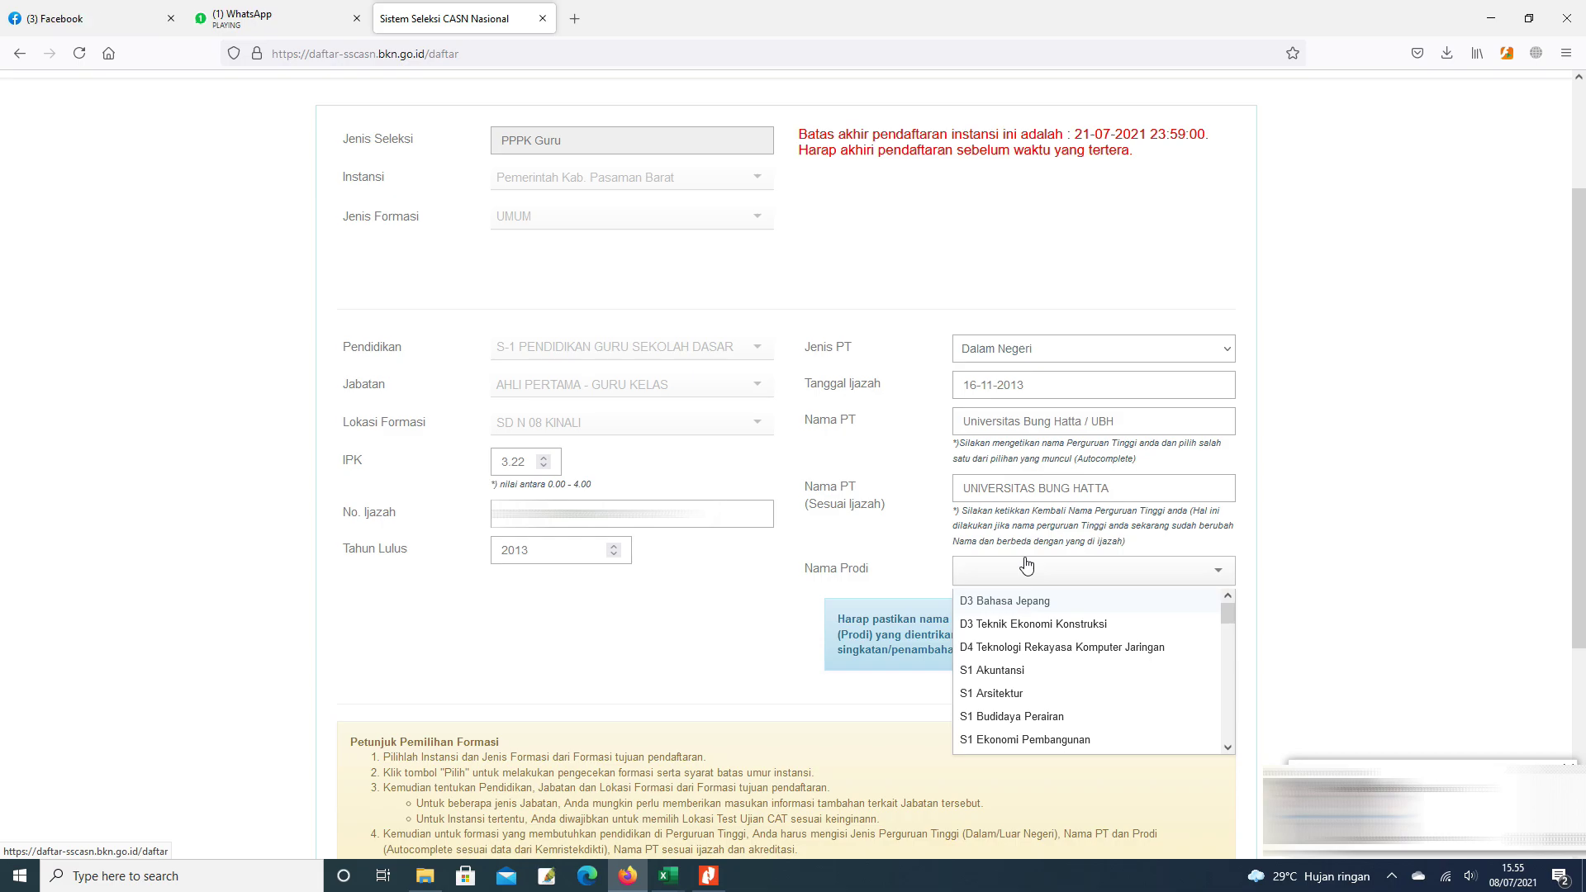
text(PENDIDIKAN GURU)
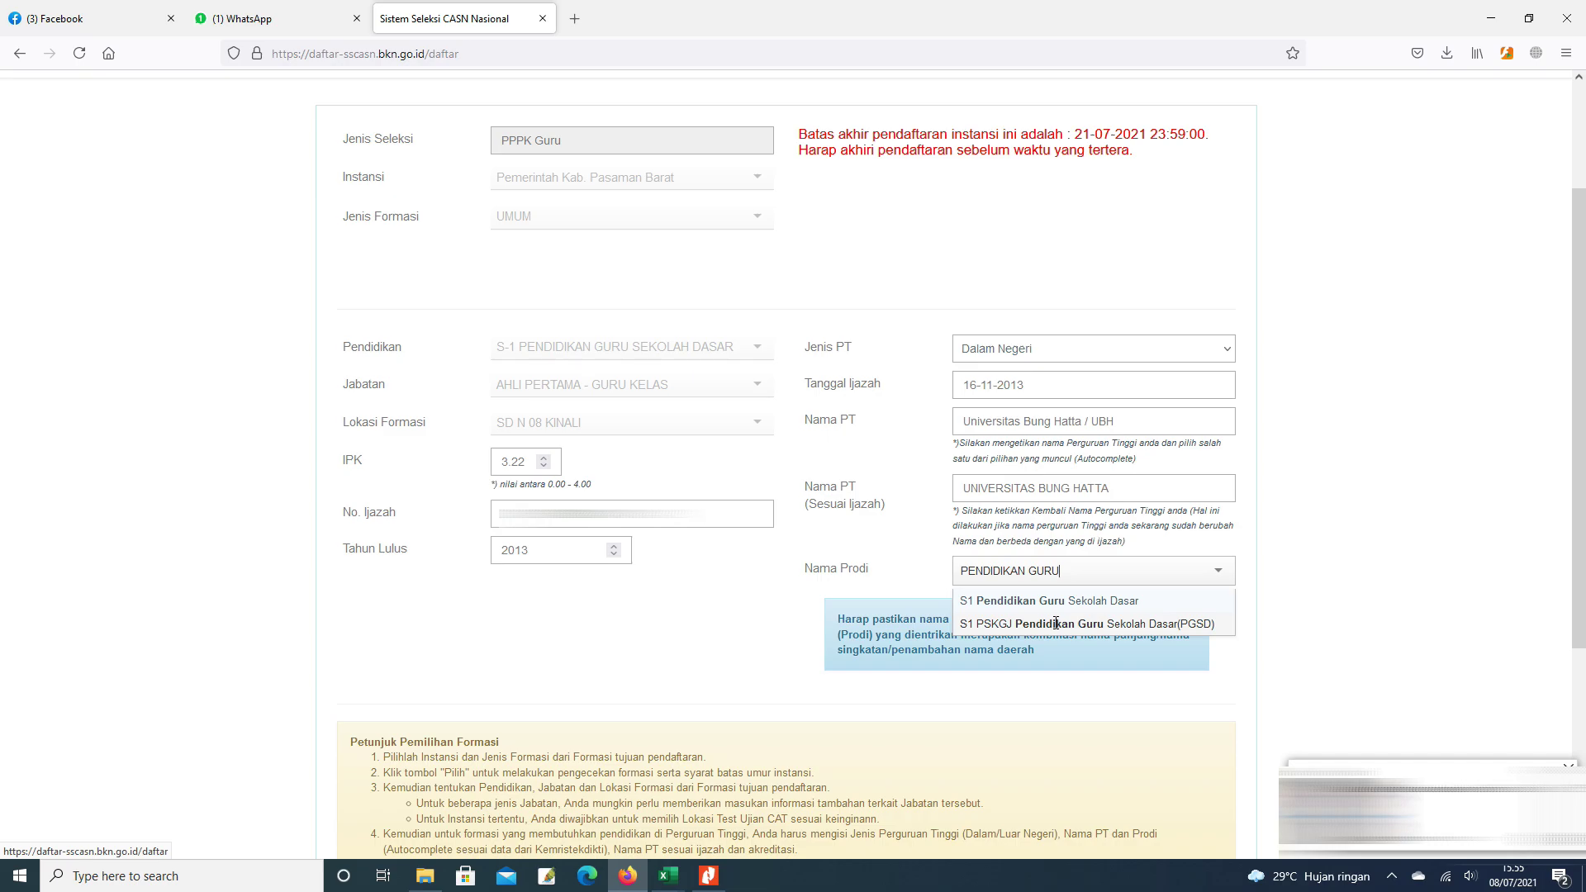
click(1056, 624)
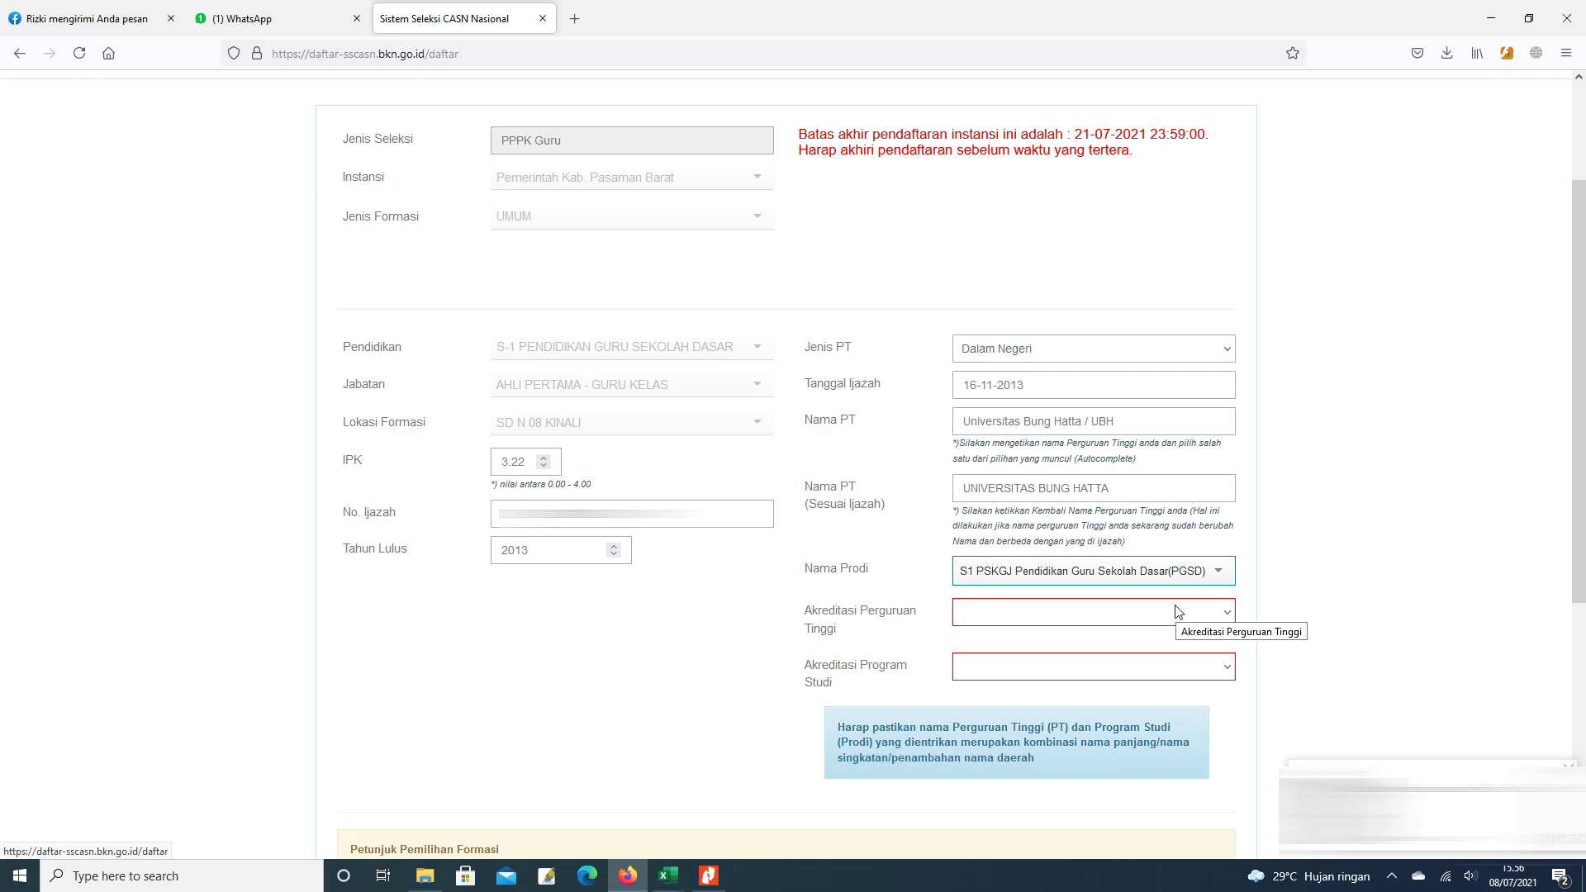
- Choose B/Sangat Baik for university accreditation and B for programme accreditation, then review the form
click(1225, 617)
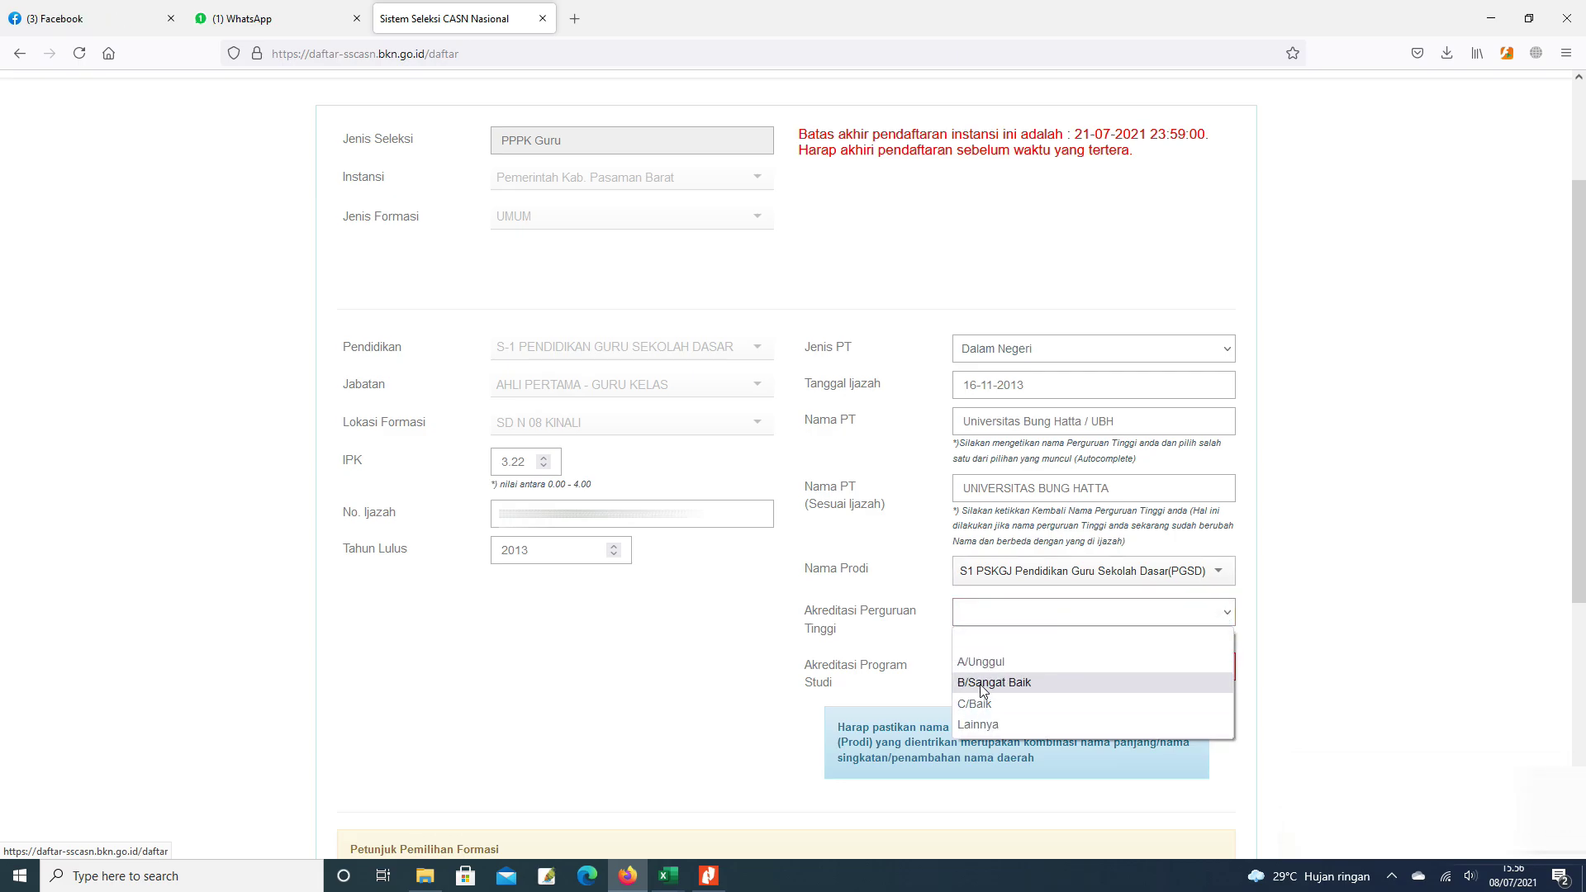
click(983, 684)
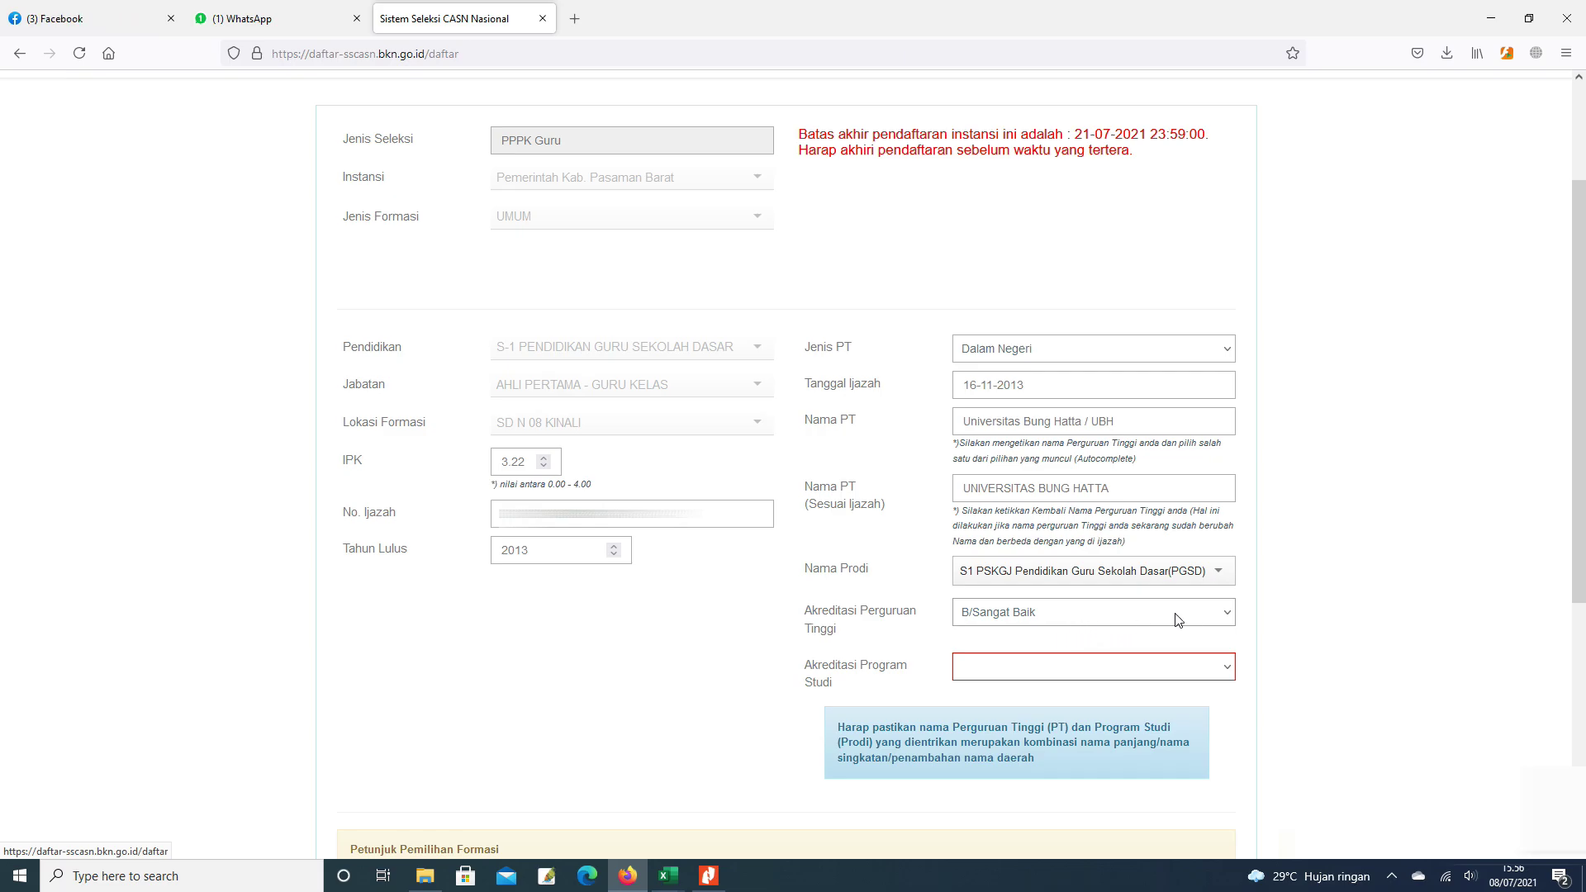
click(1227, 667)
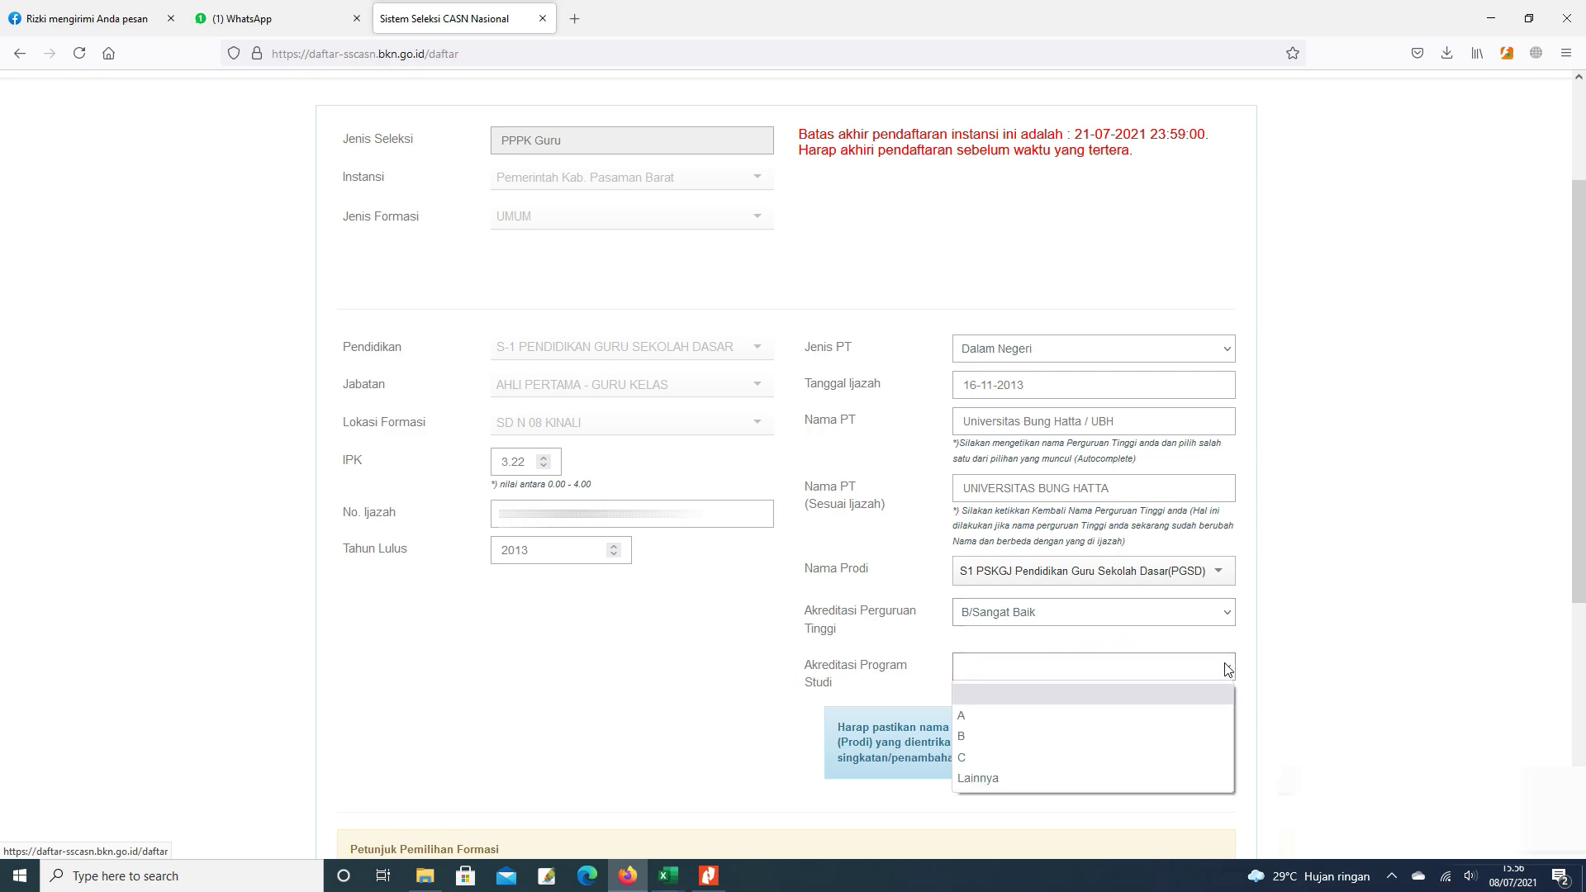
click(968, 735)
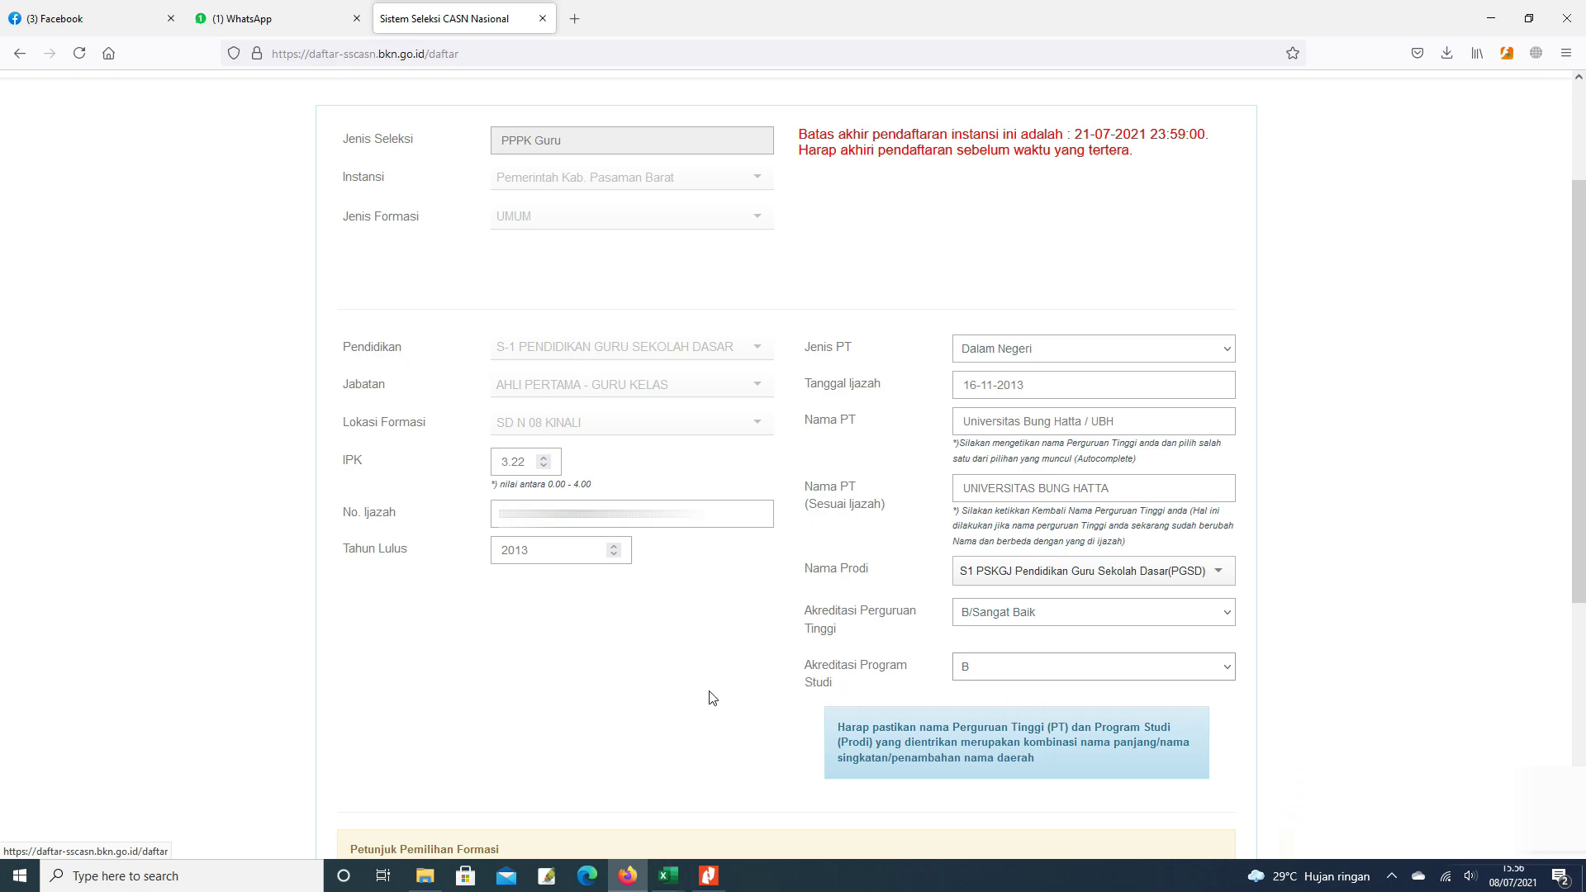
scroll(1272, 668, up, 1)
scroll(1272, 667, up, 1)
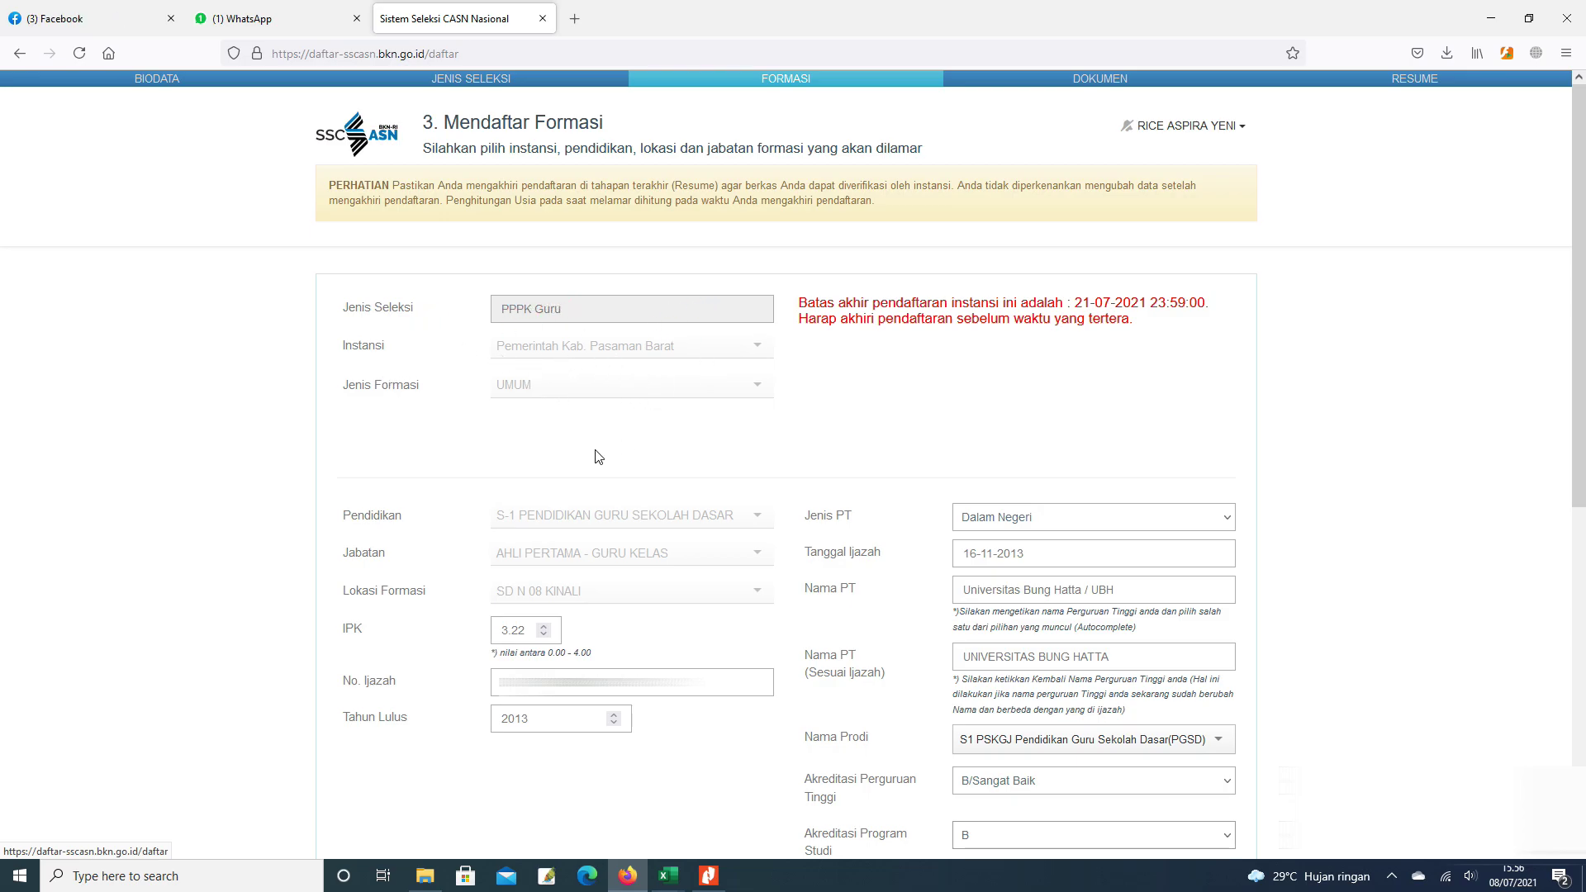
scroll(683, 439, down, 2)
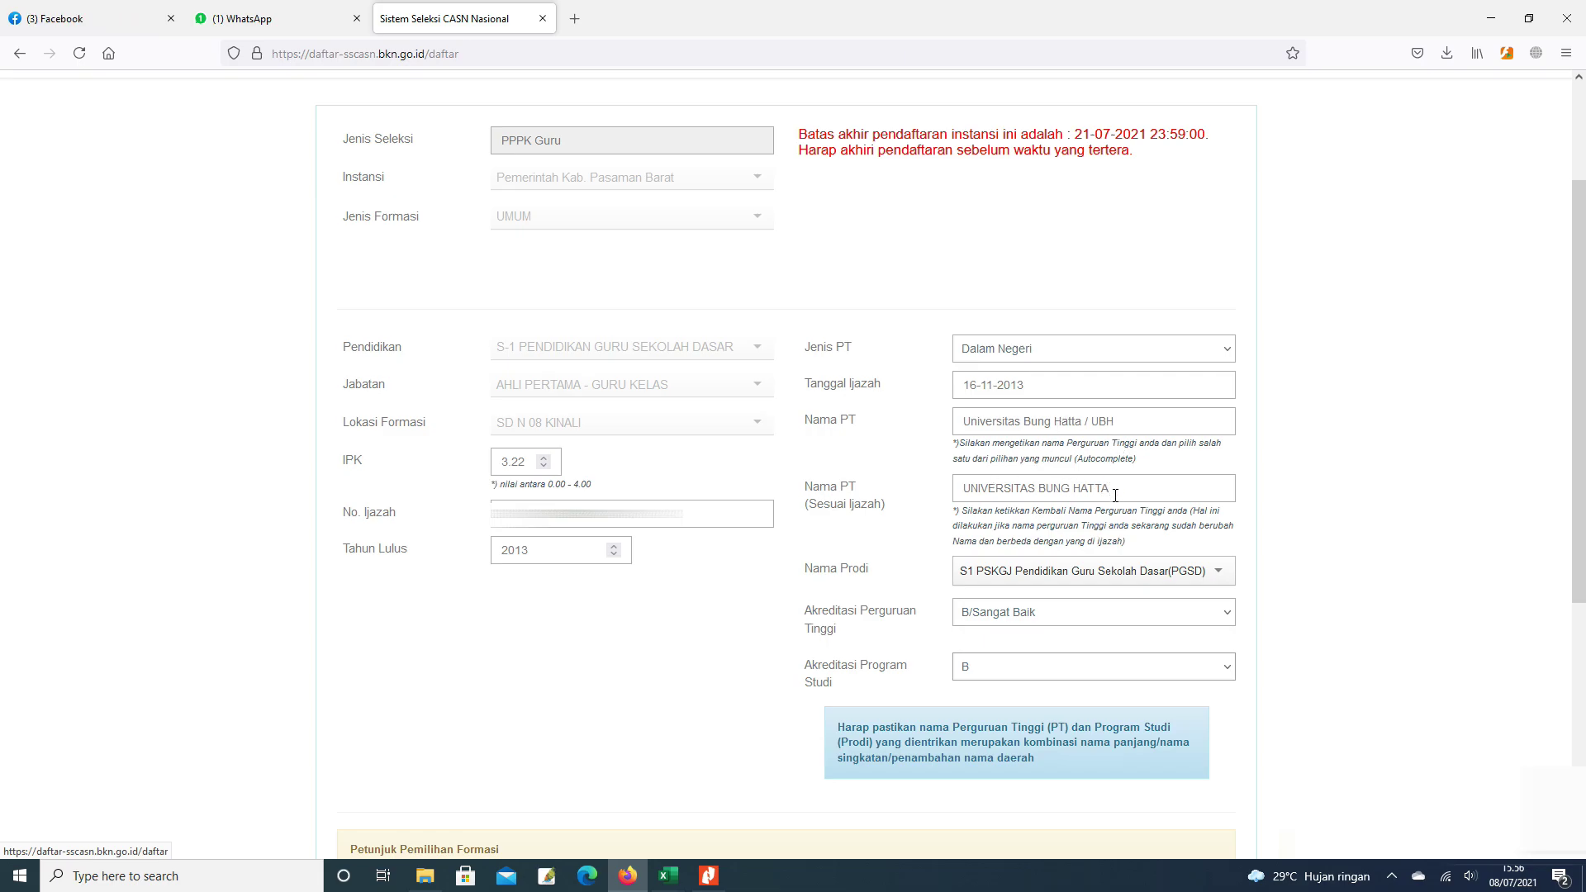
scroll(1120, 513, down, 1)
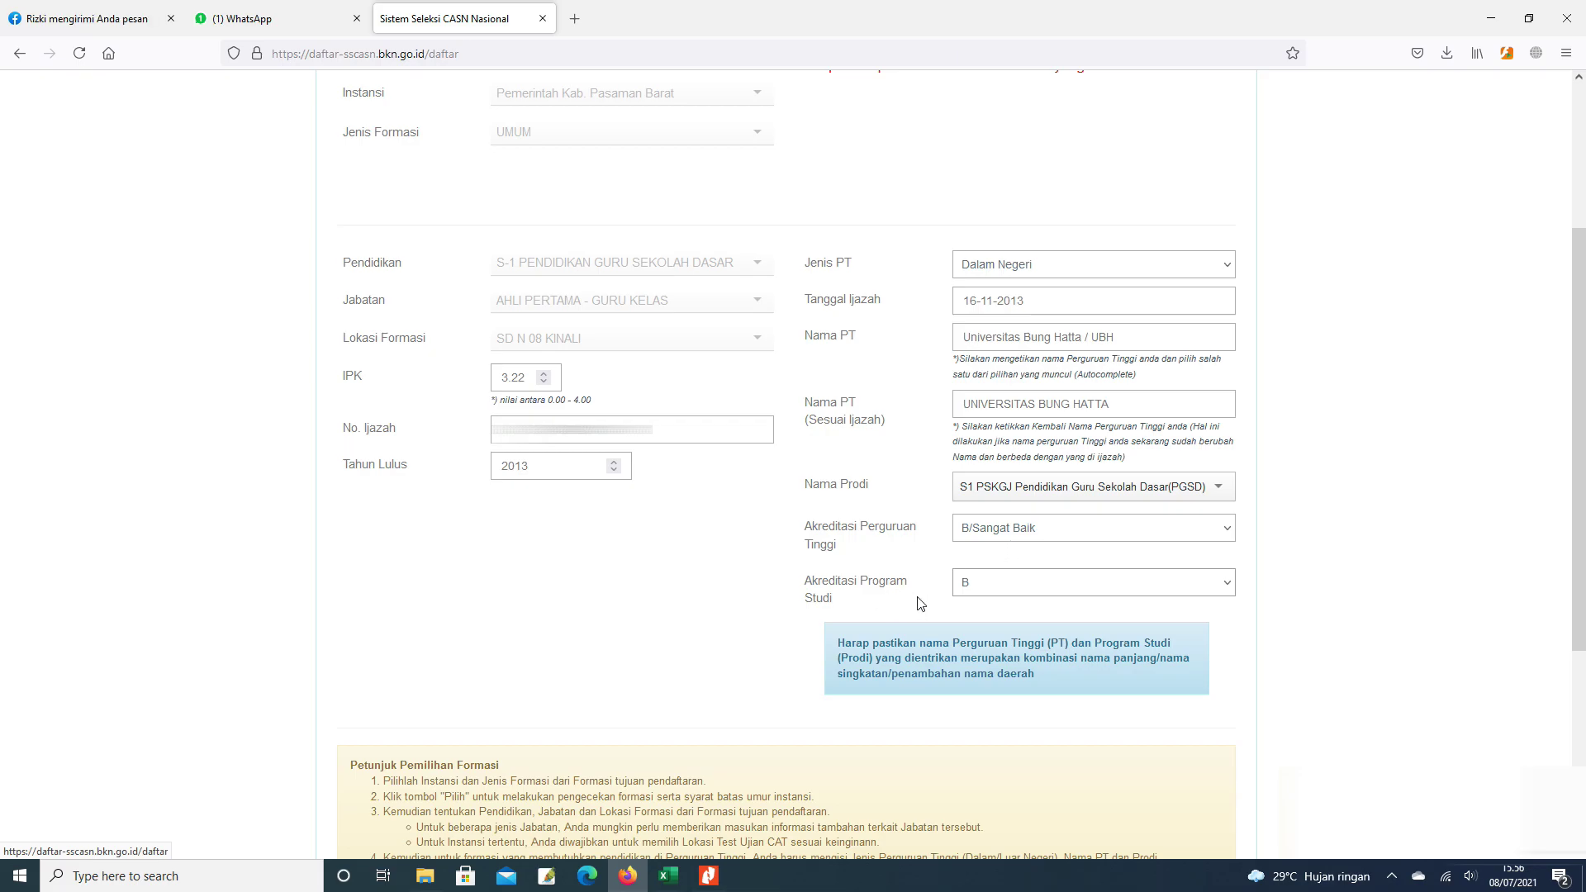
- Enter the CAPTCHA code and save the formation details to reach the Unggah Dokumen step
scroll(1080, 587, down, 4)
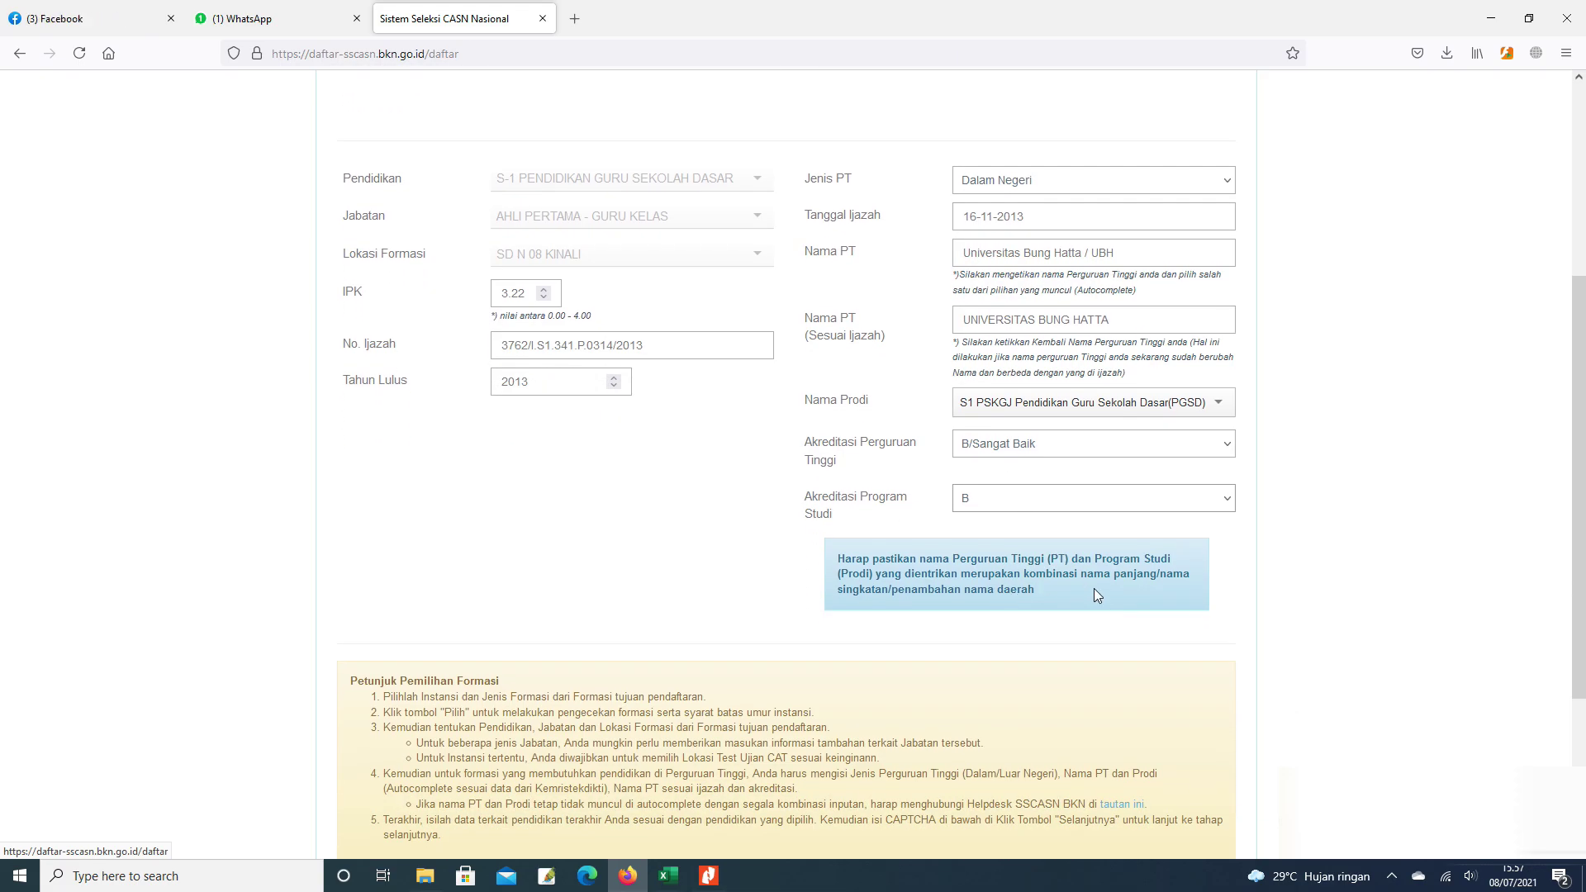
click(539, 687)
text(5274)
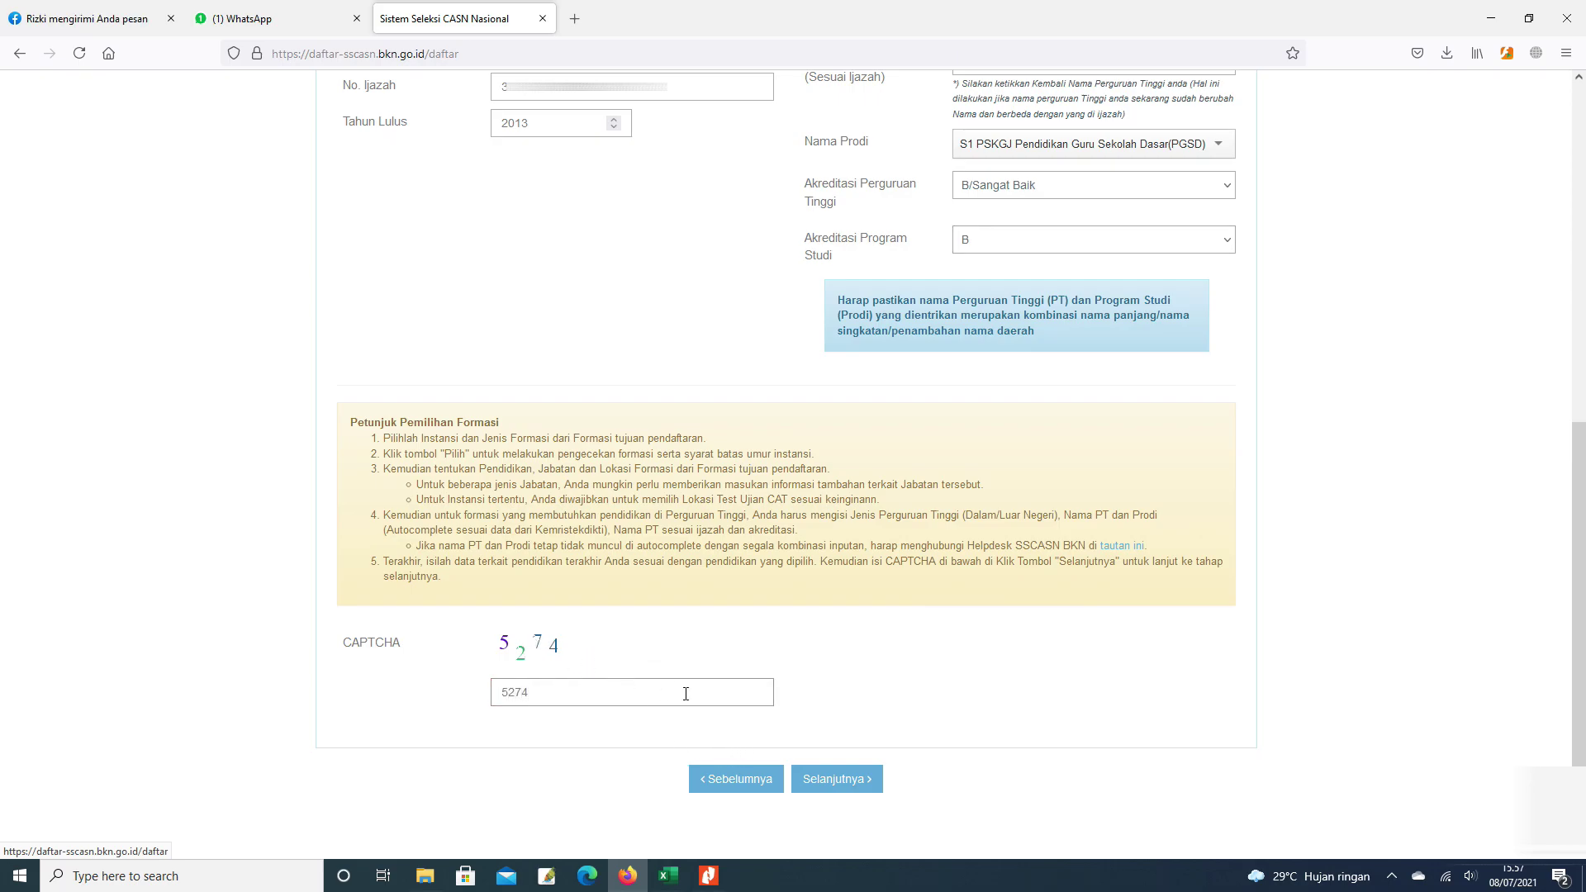
click(820, 784)
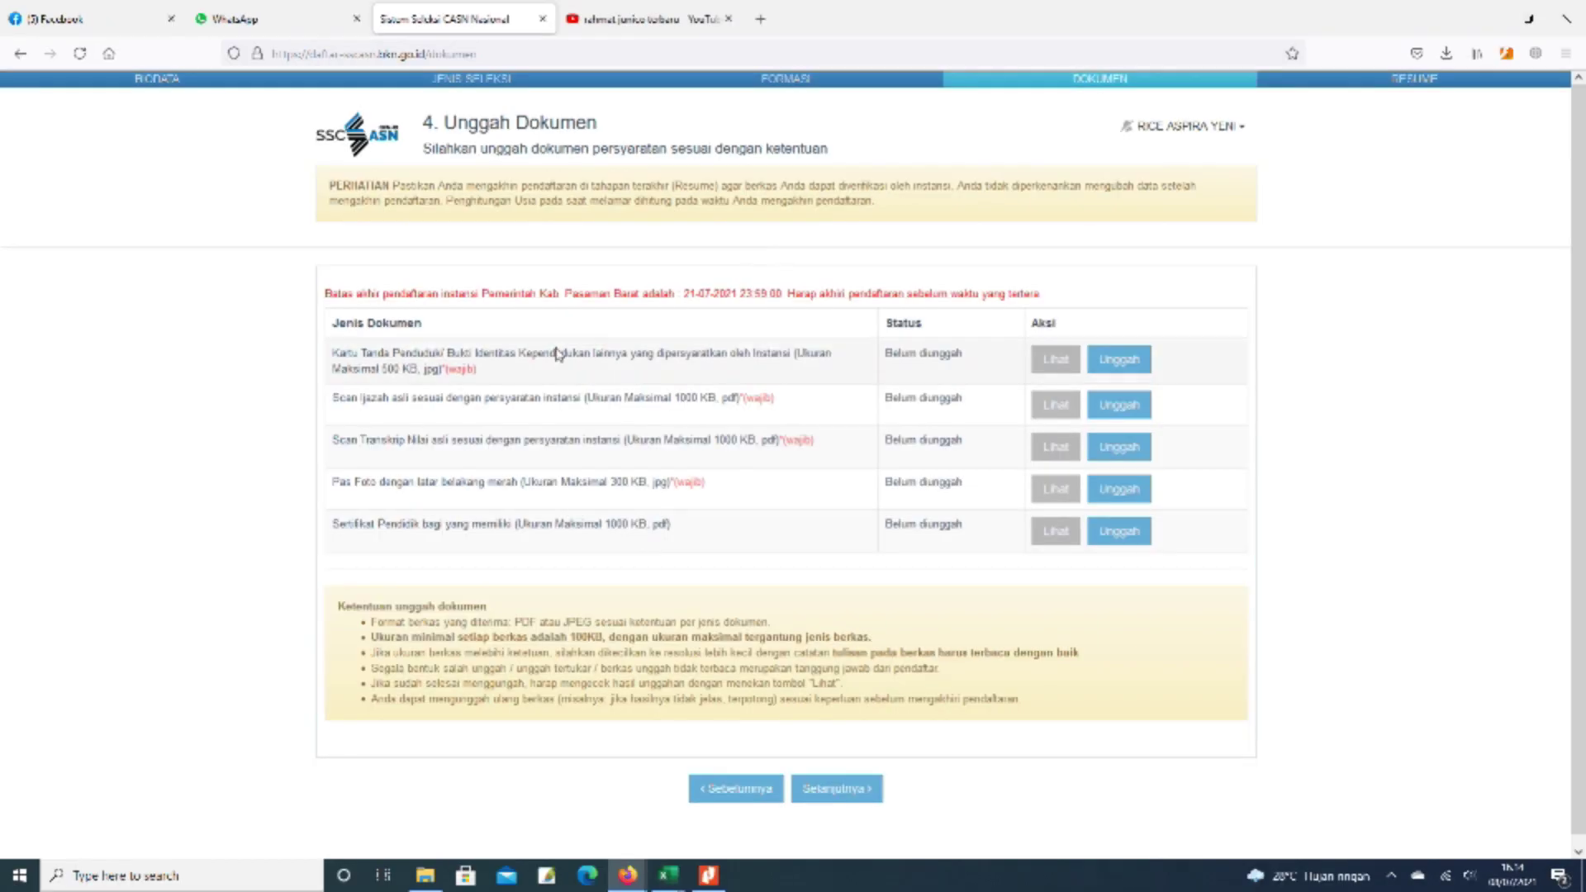
- Upload the KTP image from D:\Data Kantor\Data Tahun 2021\Pengaduan SSCASN\ in the applicant's folder
click(1130, 364)
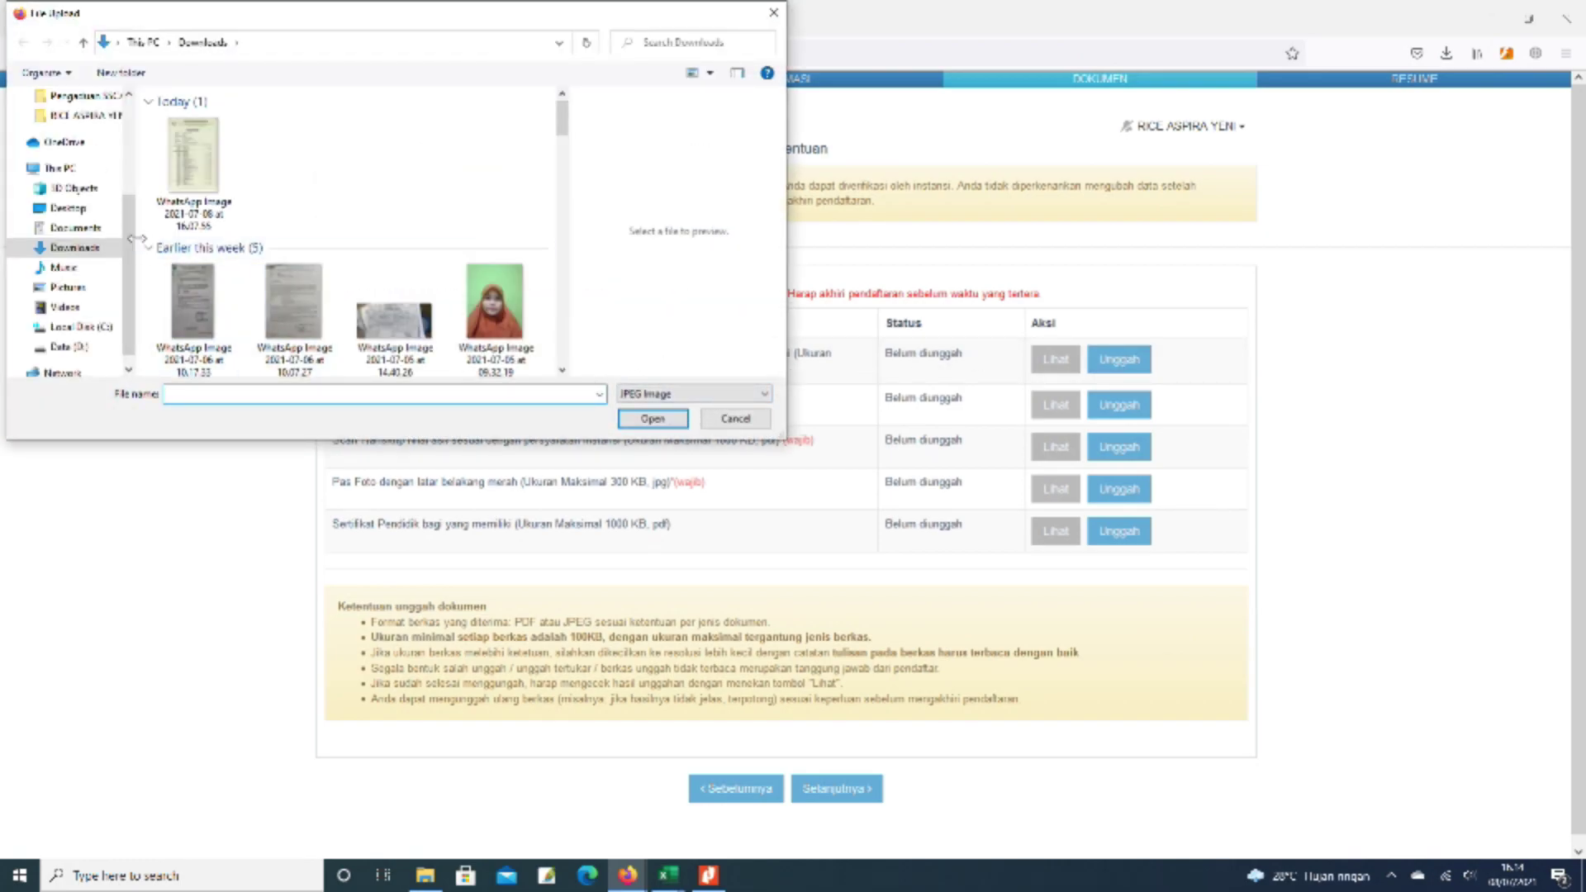
scroll(126, 290, down, 1)
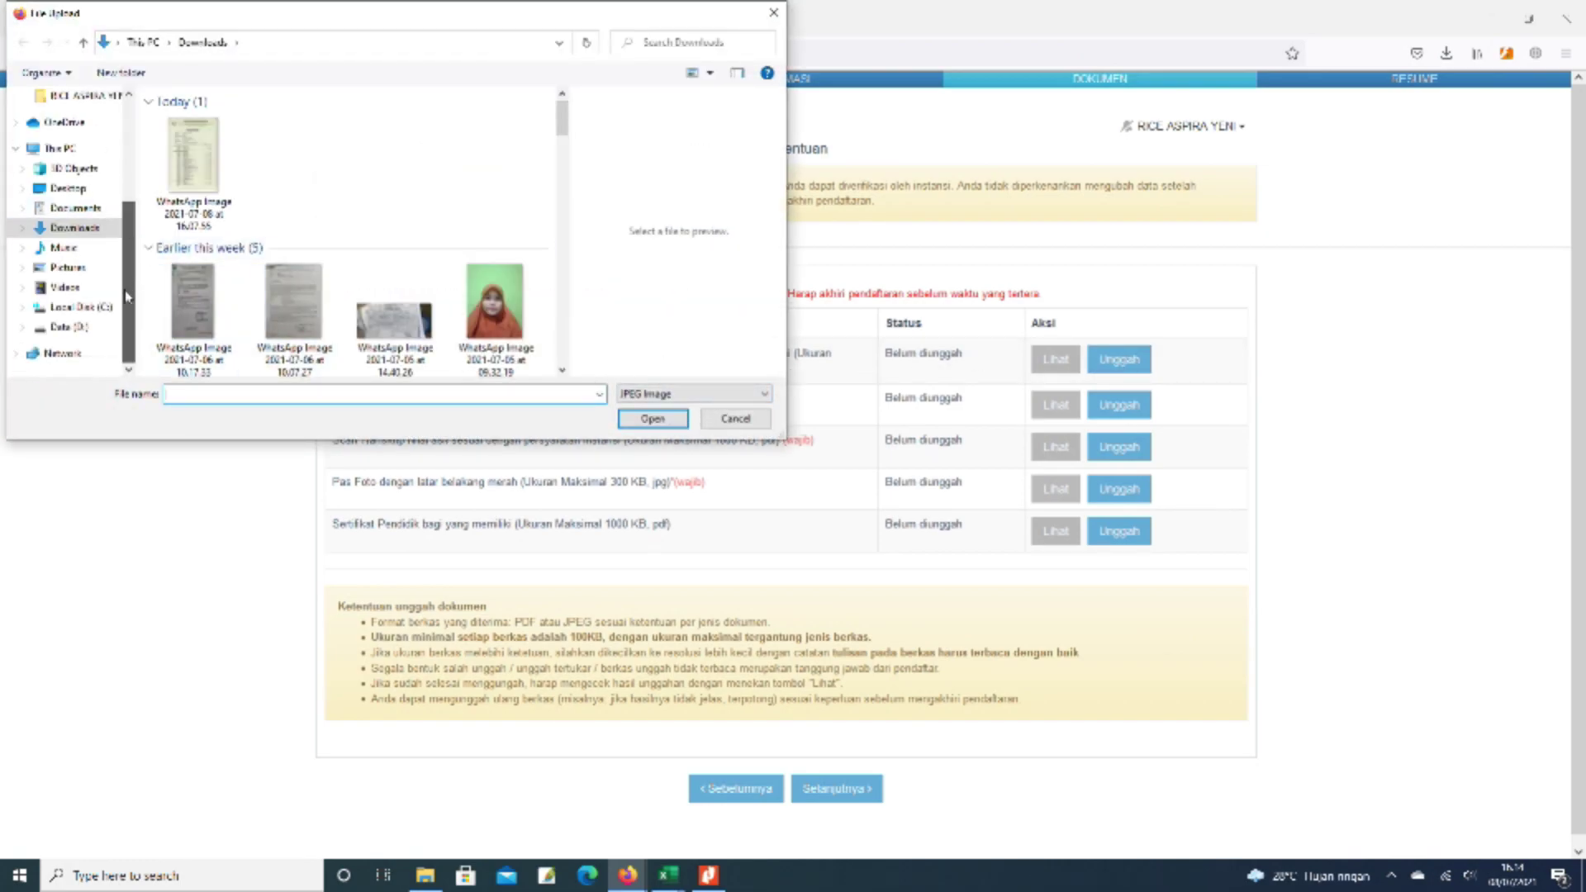
click(58, 328)
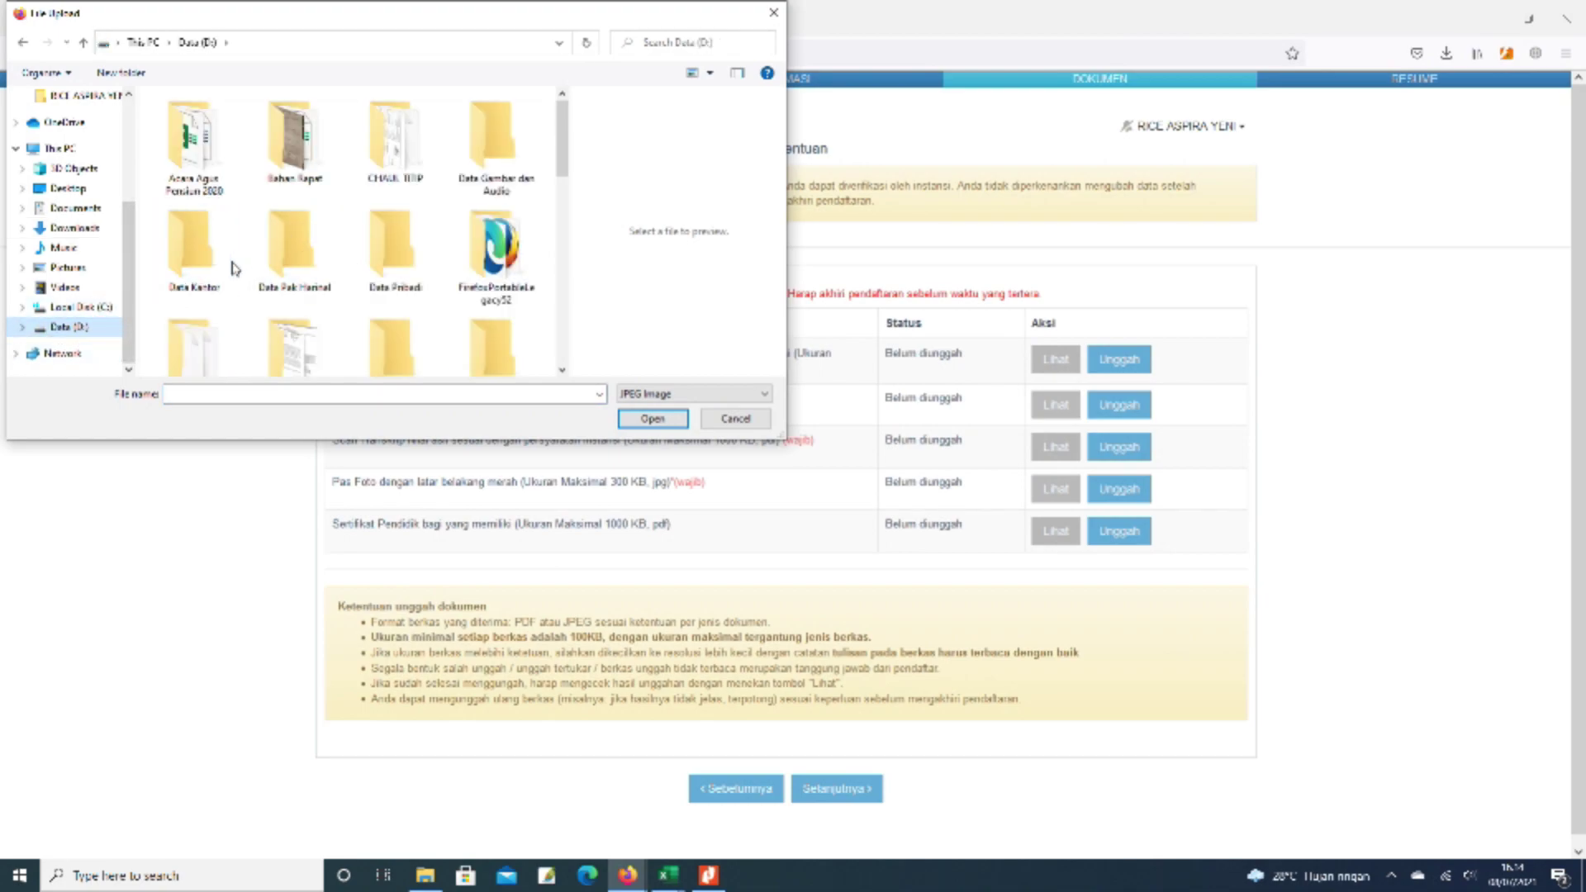
double_click(209, 268)
click(239, 261)
double_click(240, 261)
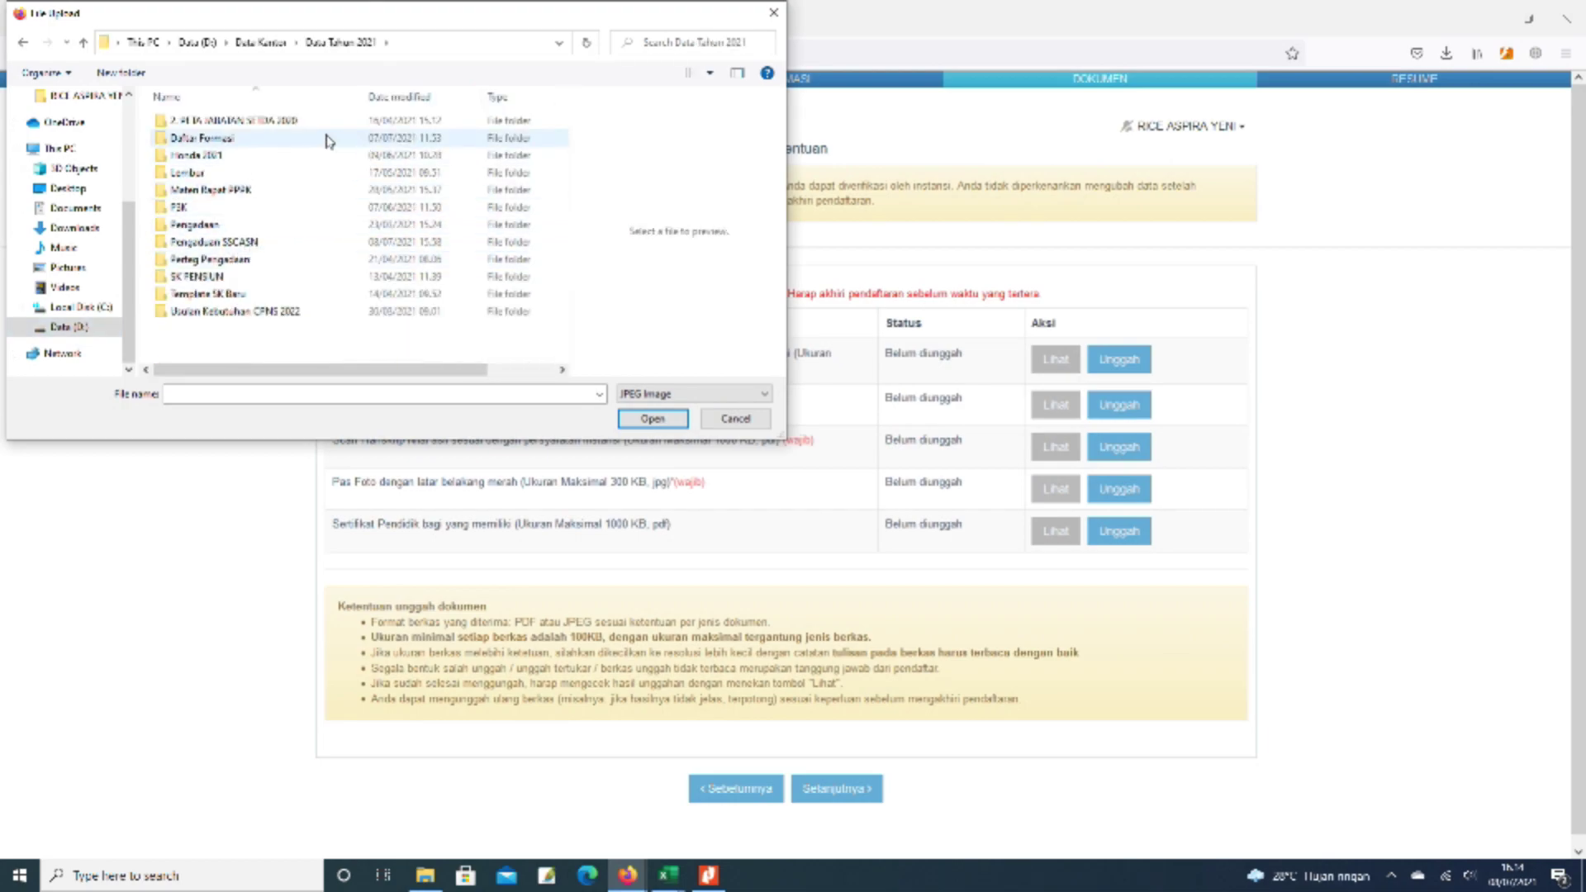
click(248, 241)
double_click(248, 241)
double_click(235, 191)
click(212, 159)
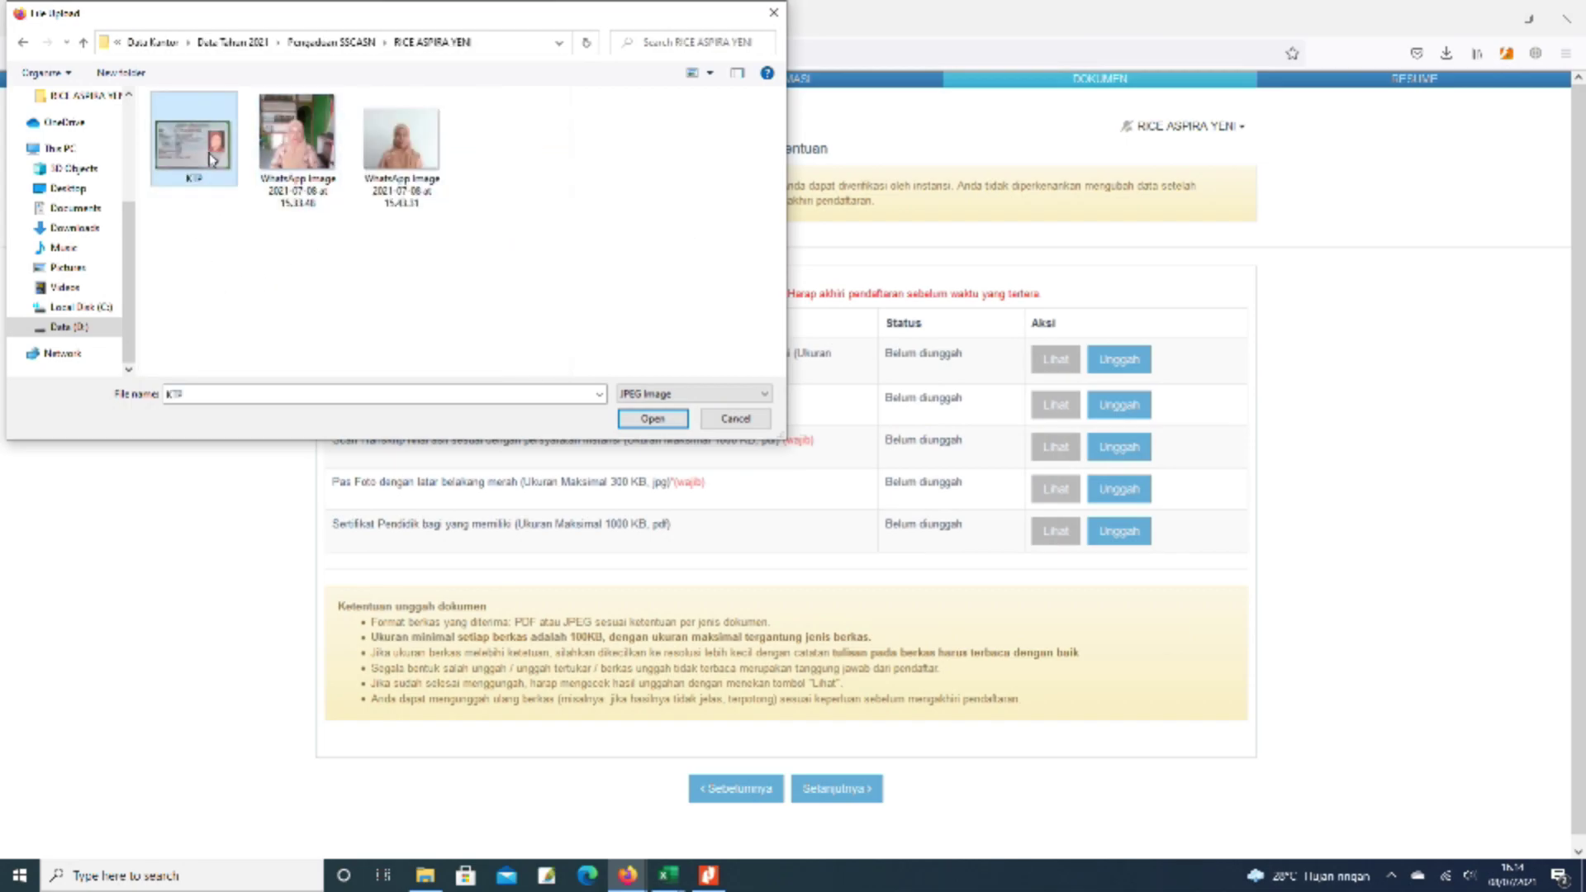
click(653, 419)
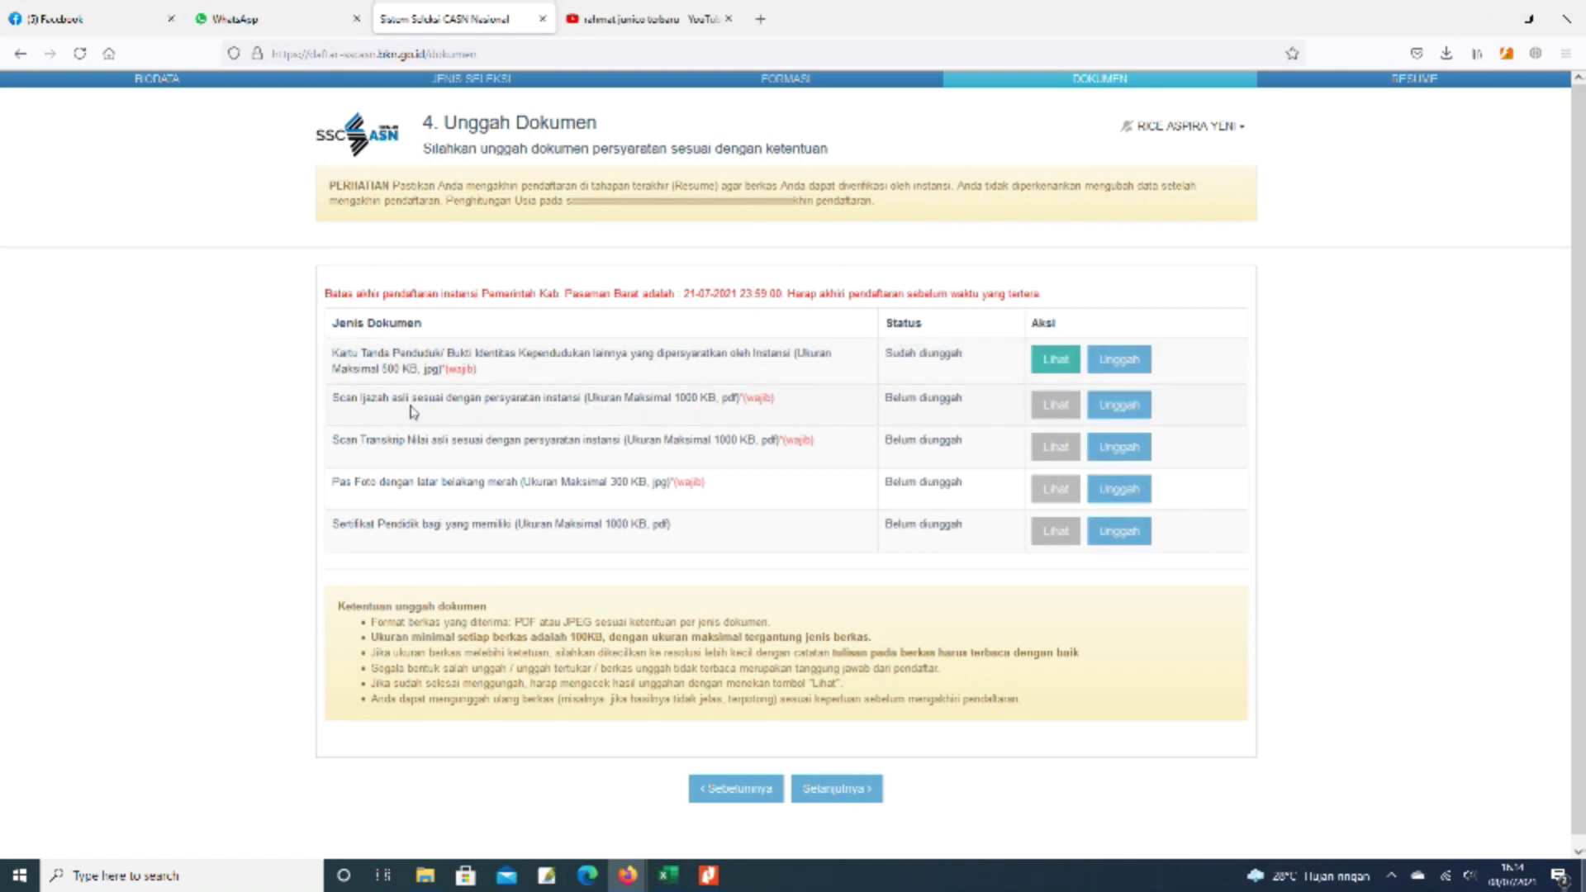
click(1129, 416)
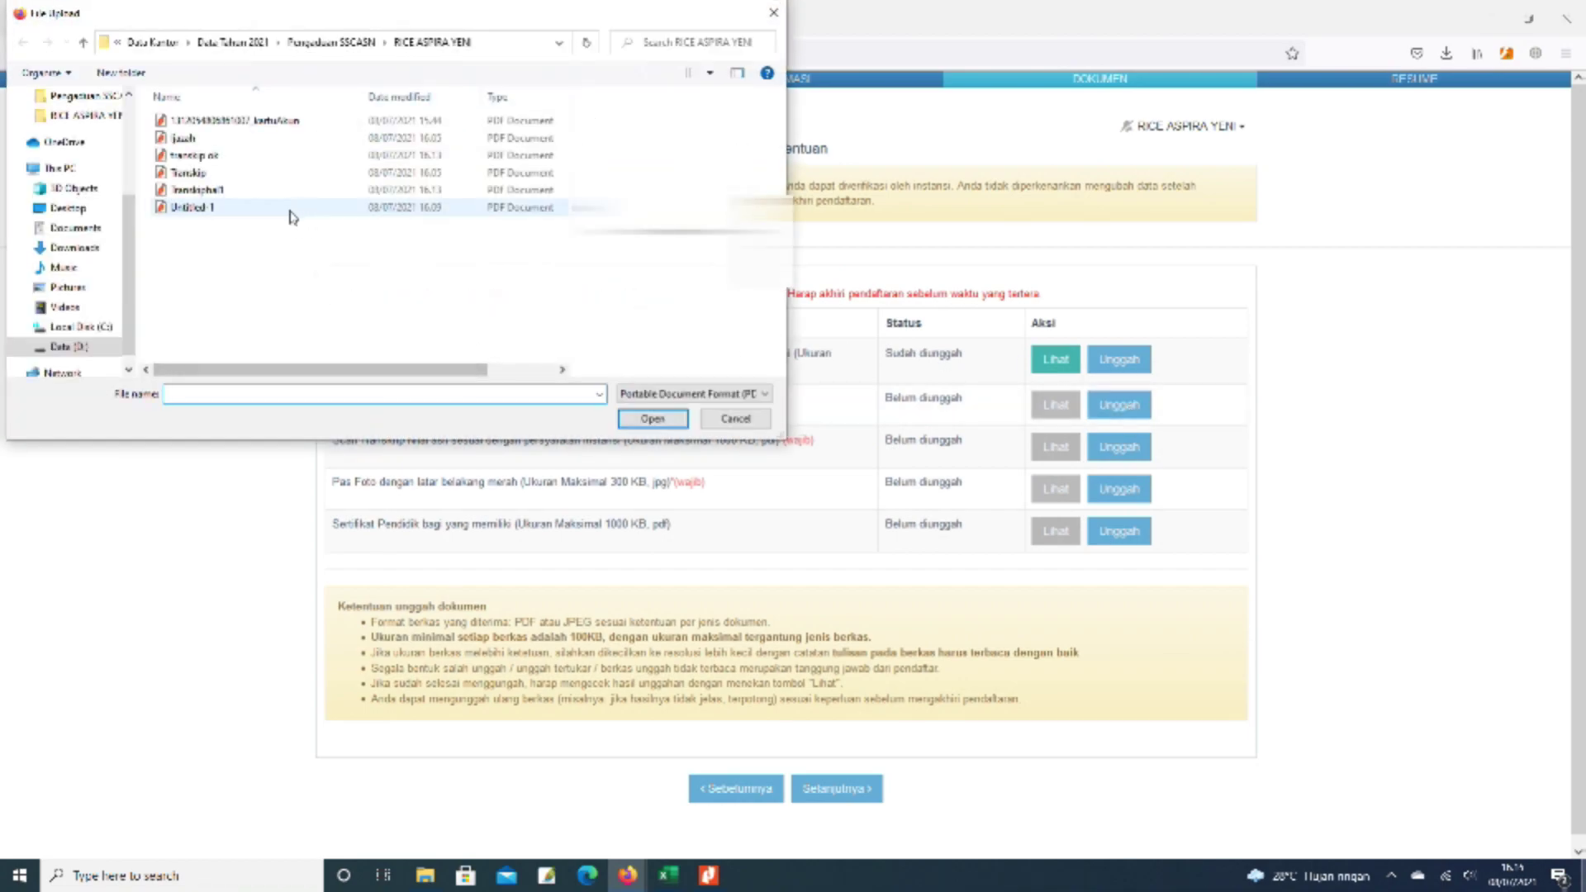
click(183, 138)
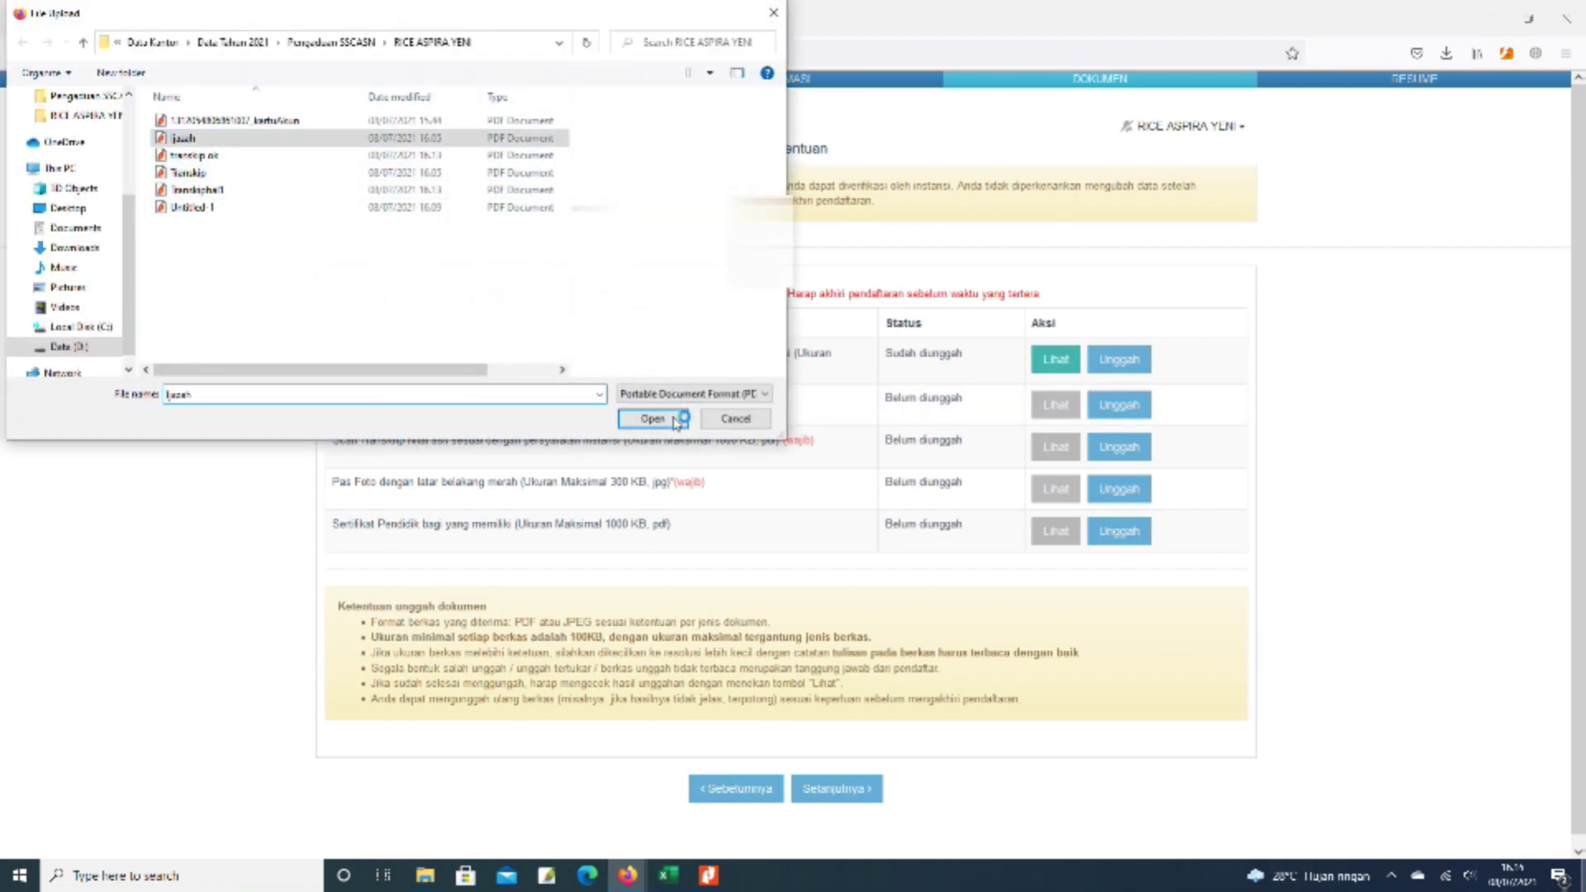
click(650, 419)
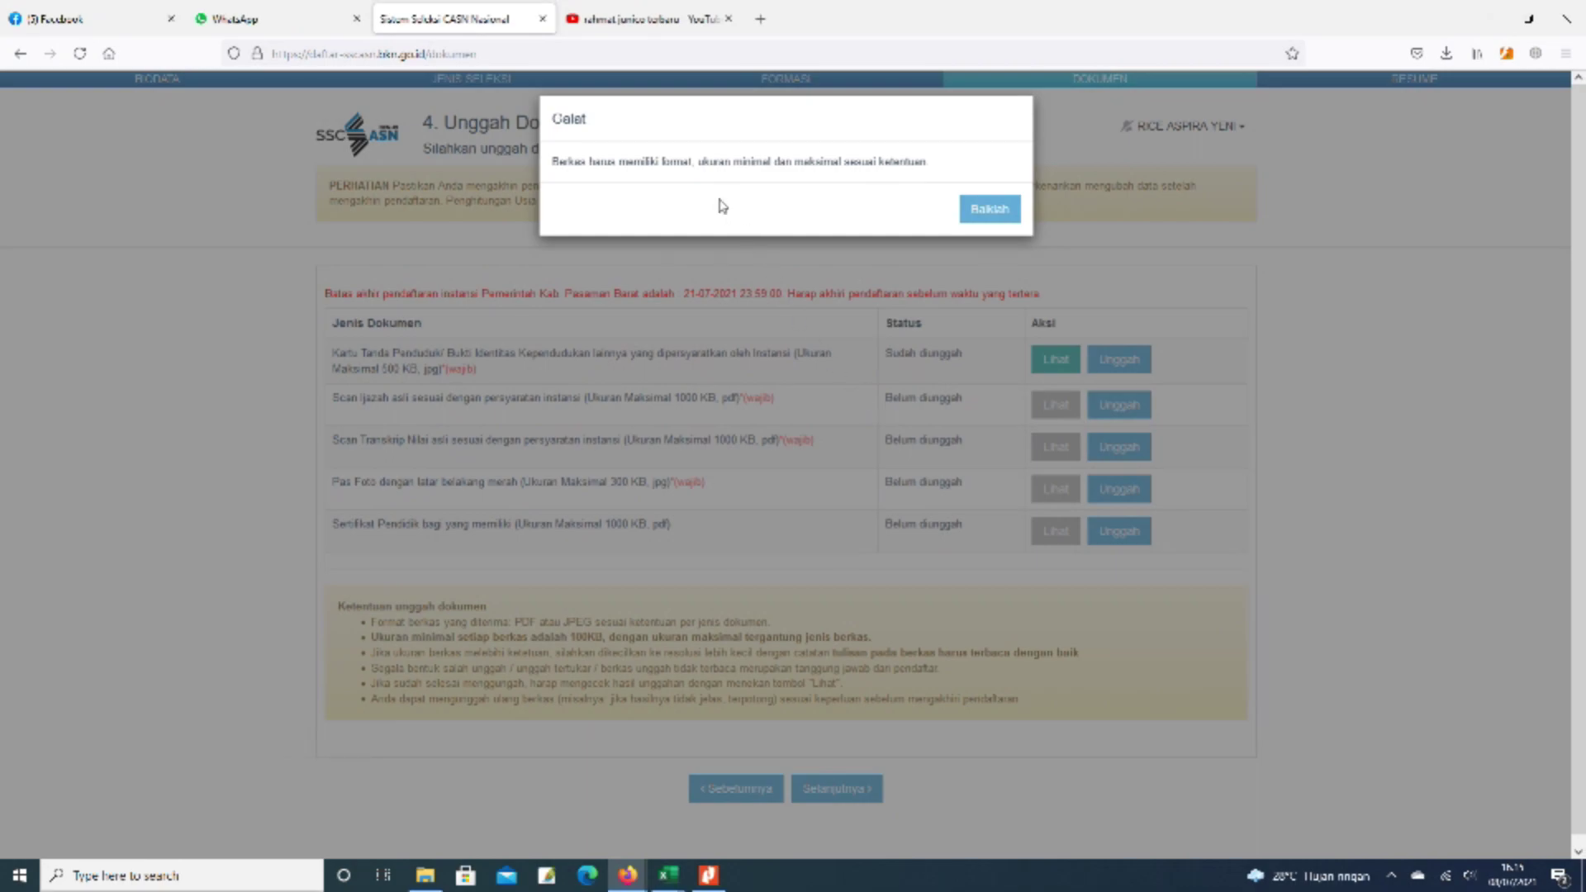
click(990, 211)
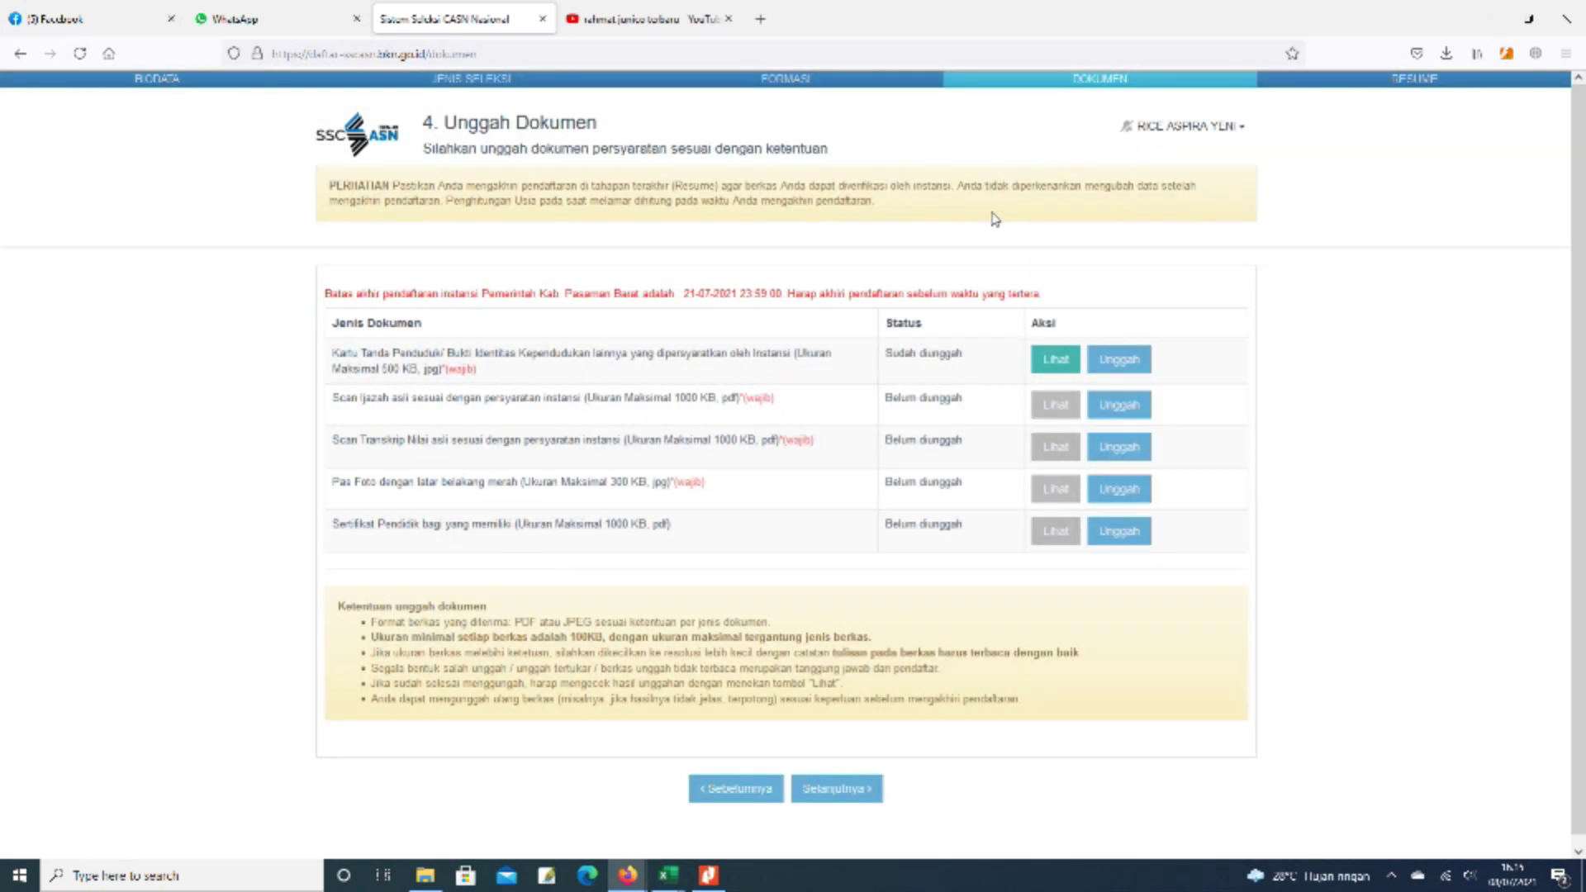
click(425, 874)
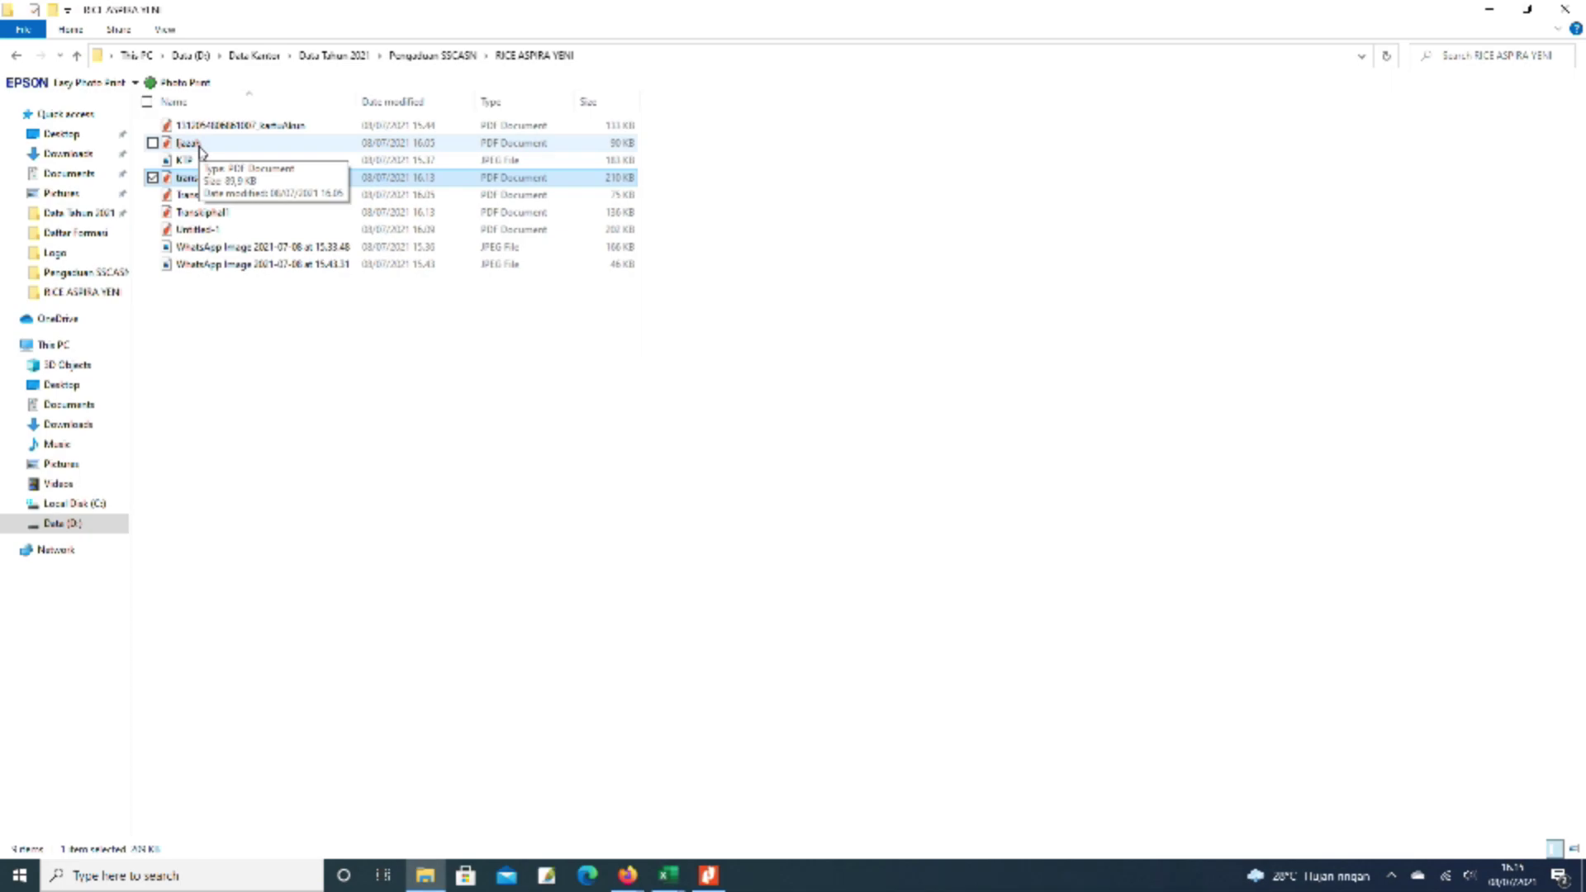
click(198, 145)
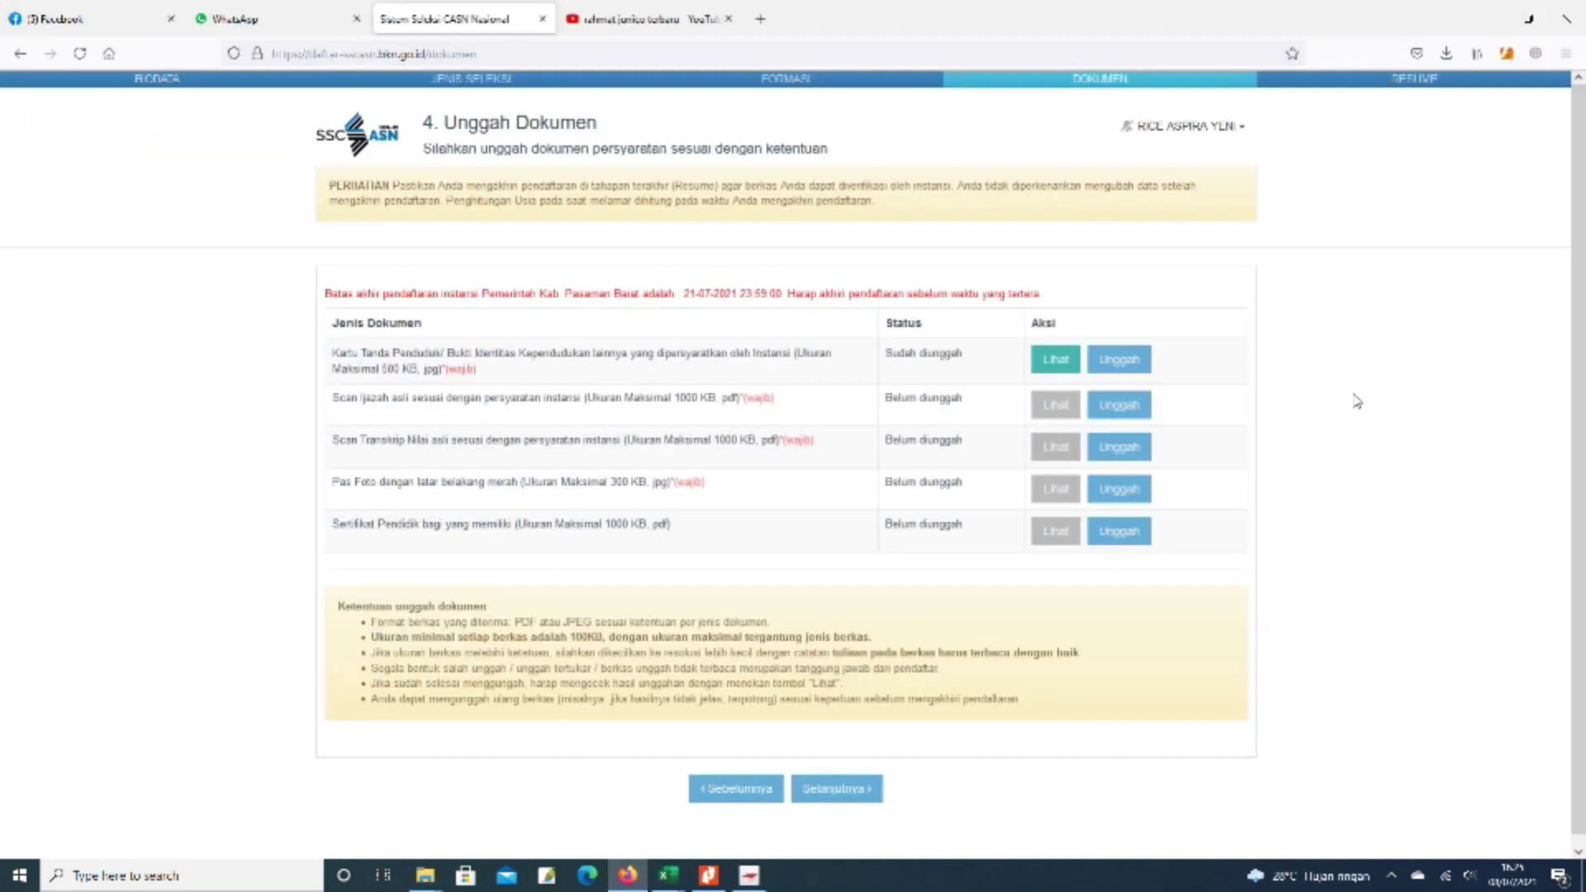
- Upload the IJAZAH PDF to the Ijazah row
click(1132, 408)
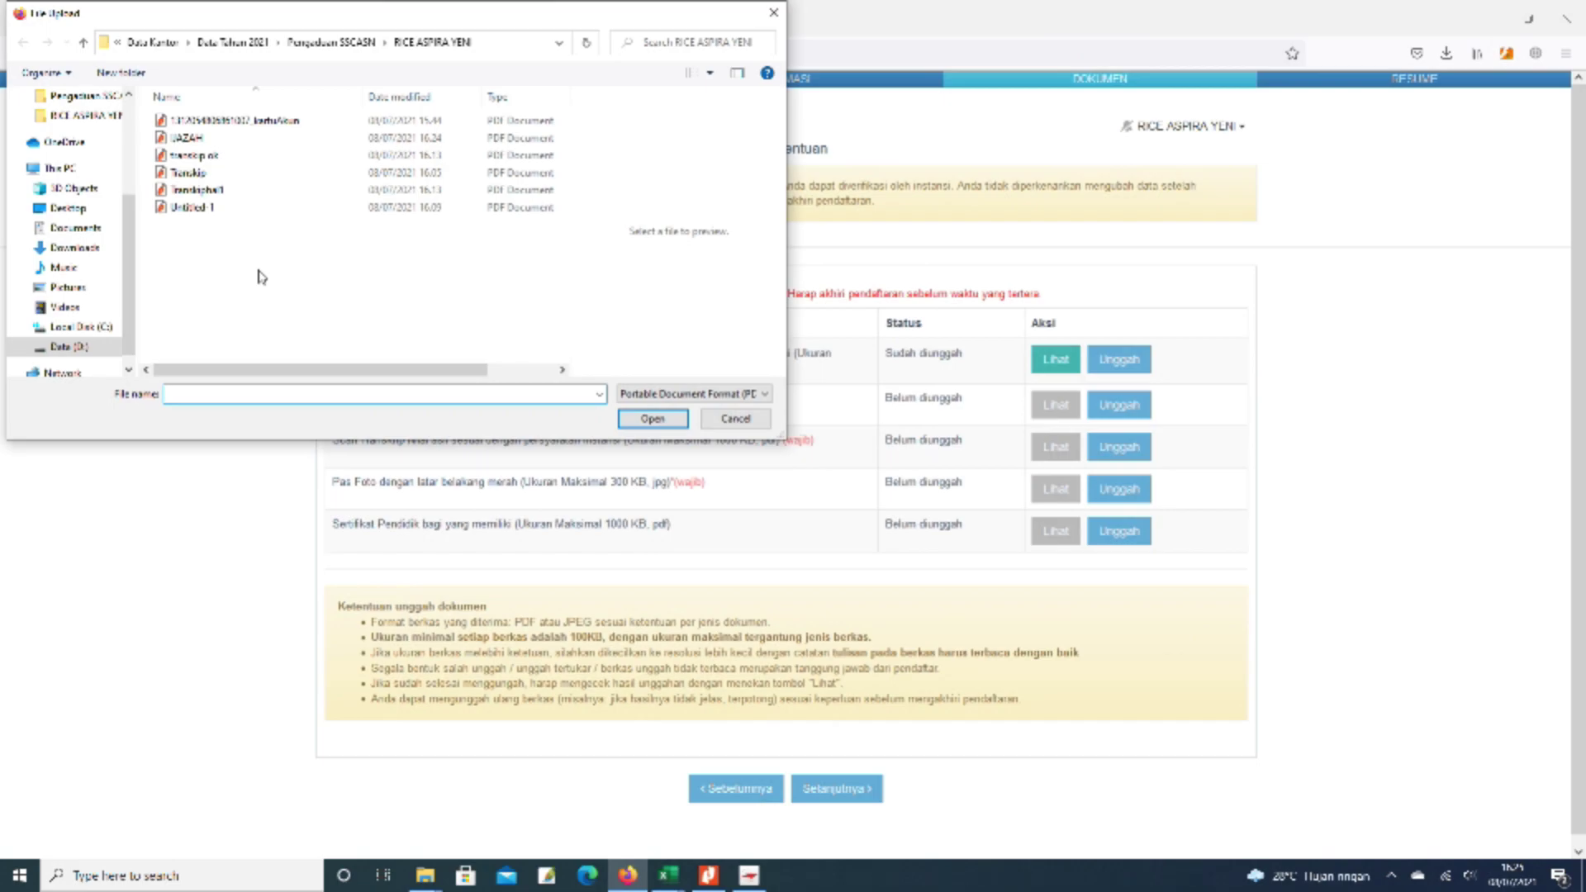
click(192, 138)
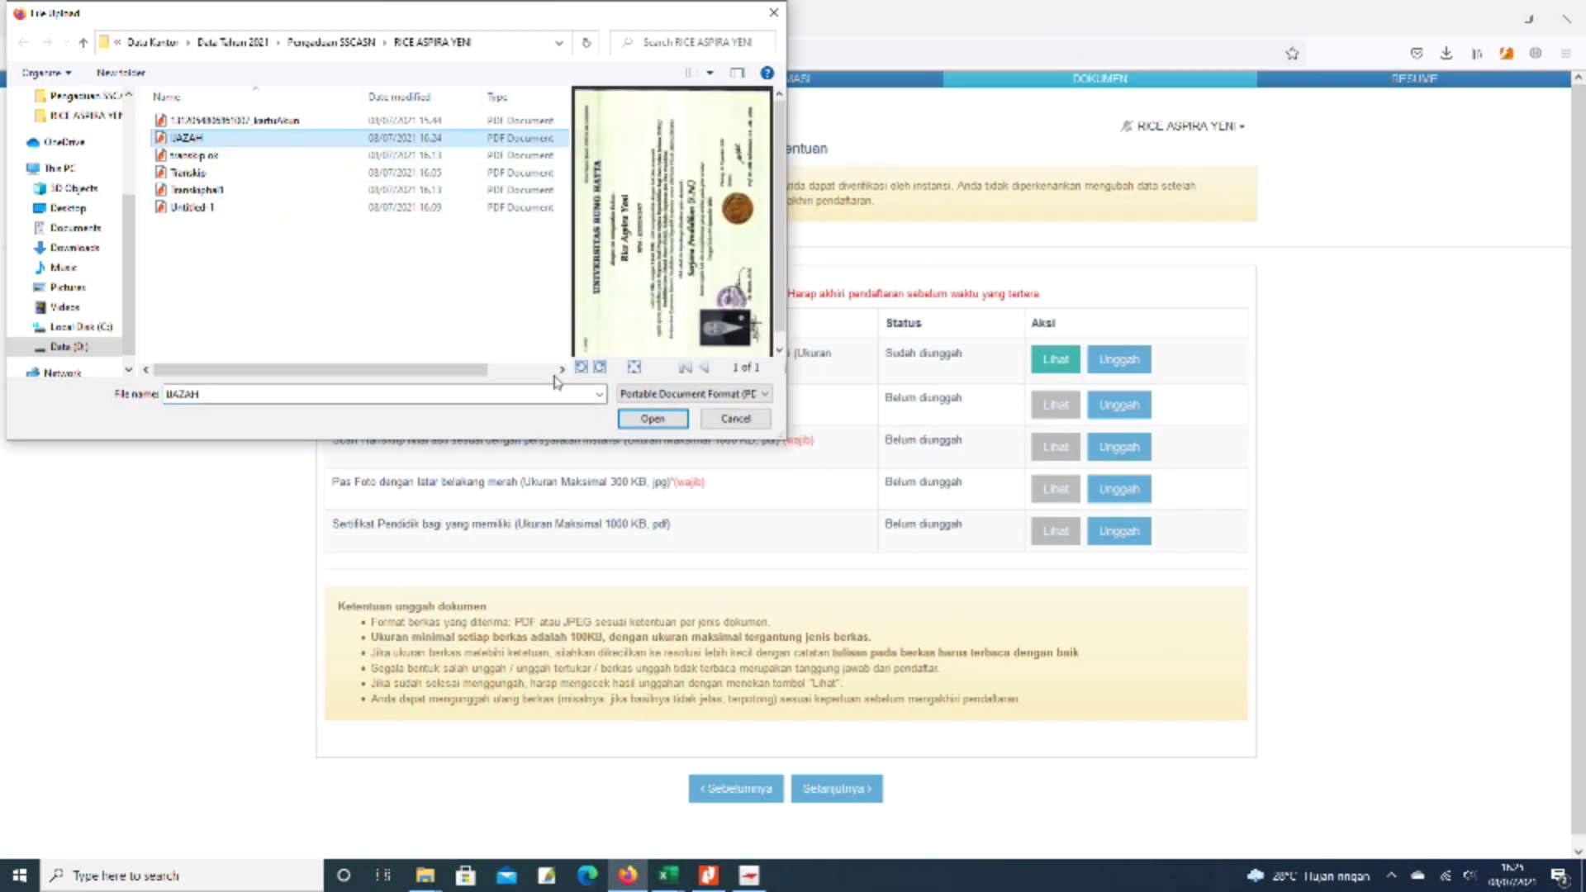
click(653, 418)
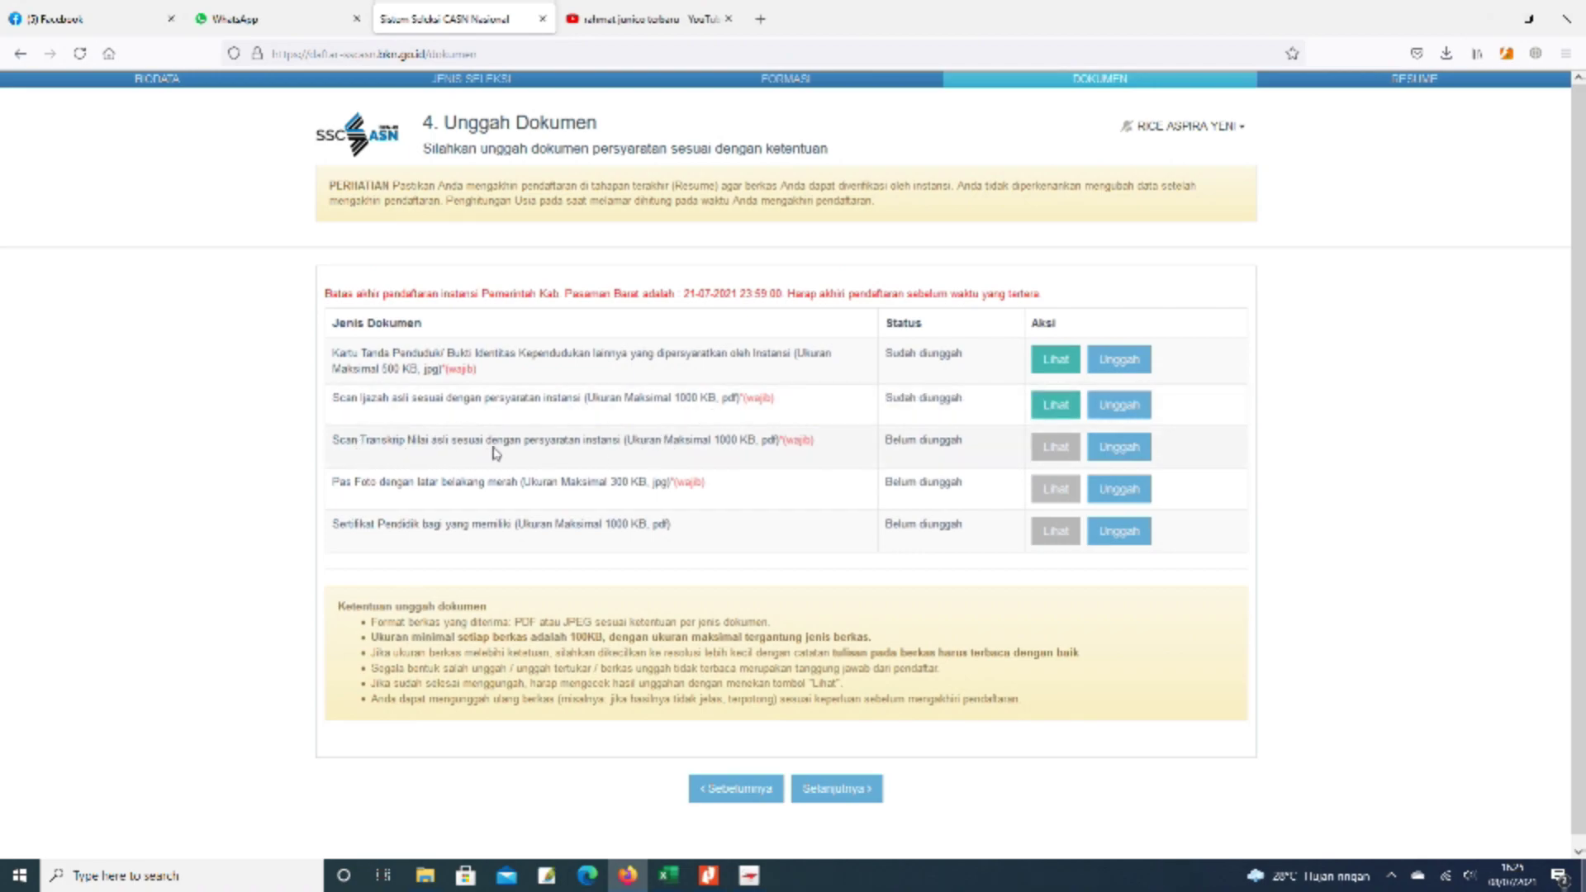
- Upload the transkip.ok file to the Transkrip Nilai row
click(1119, 447)
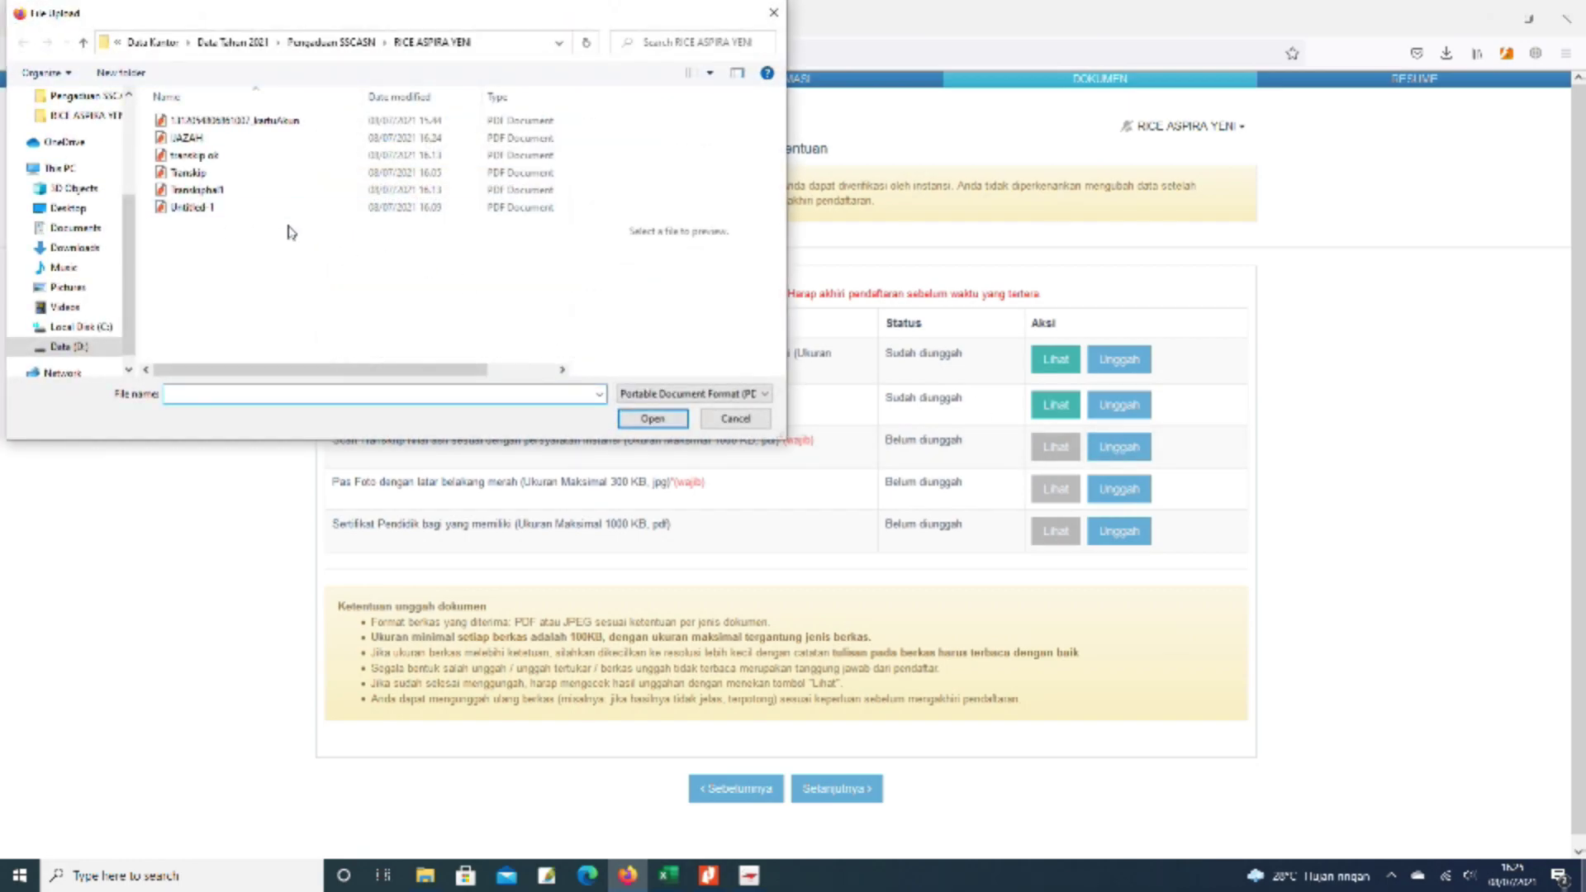
click(211, 156)
click(652, 420)
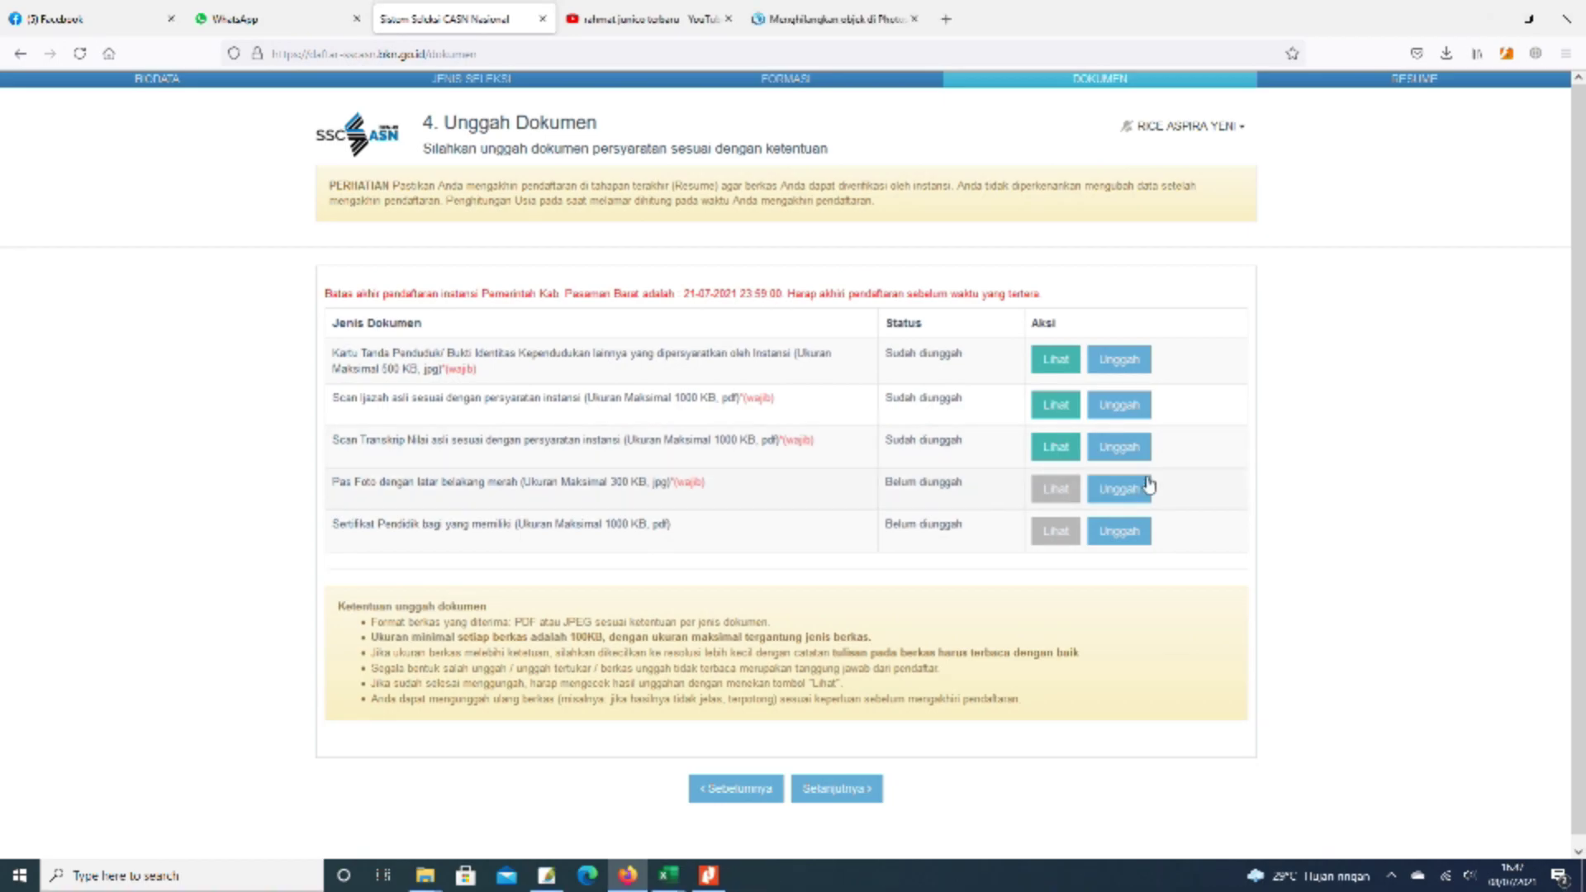
- Upload the Paspoto red-background pass photo, then view the uploaded KTP image
click(1125, 496)
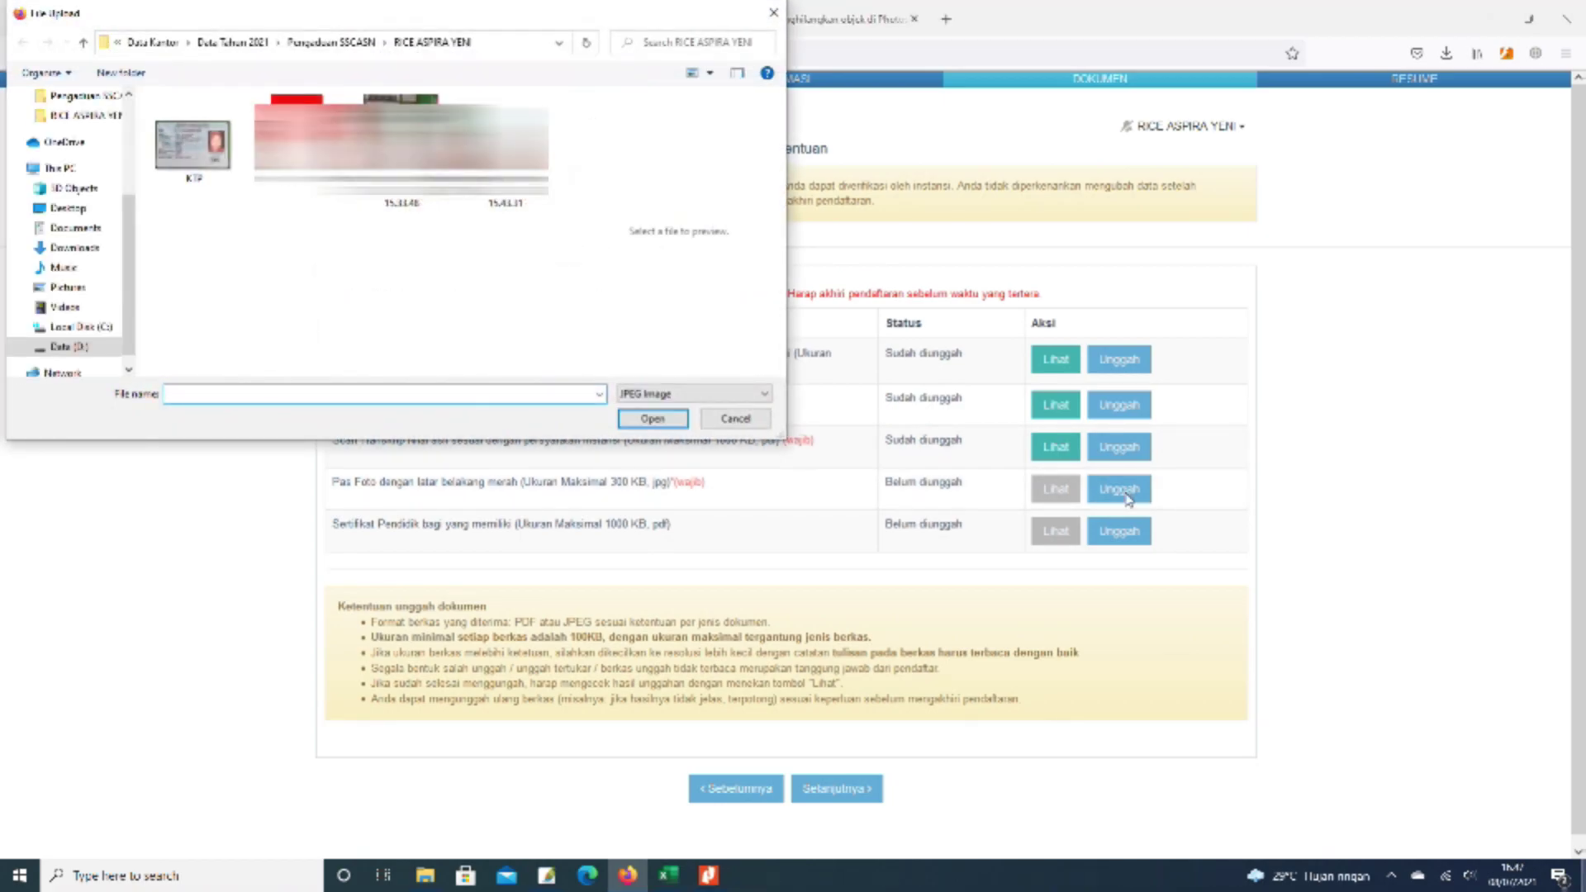
click(297, 97)
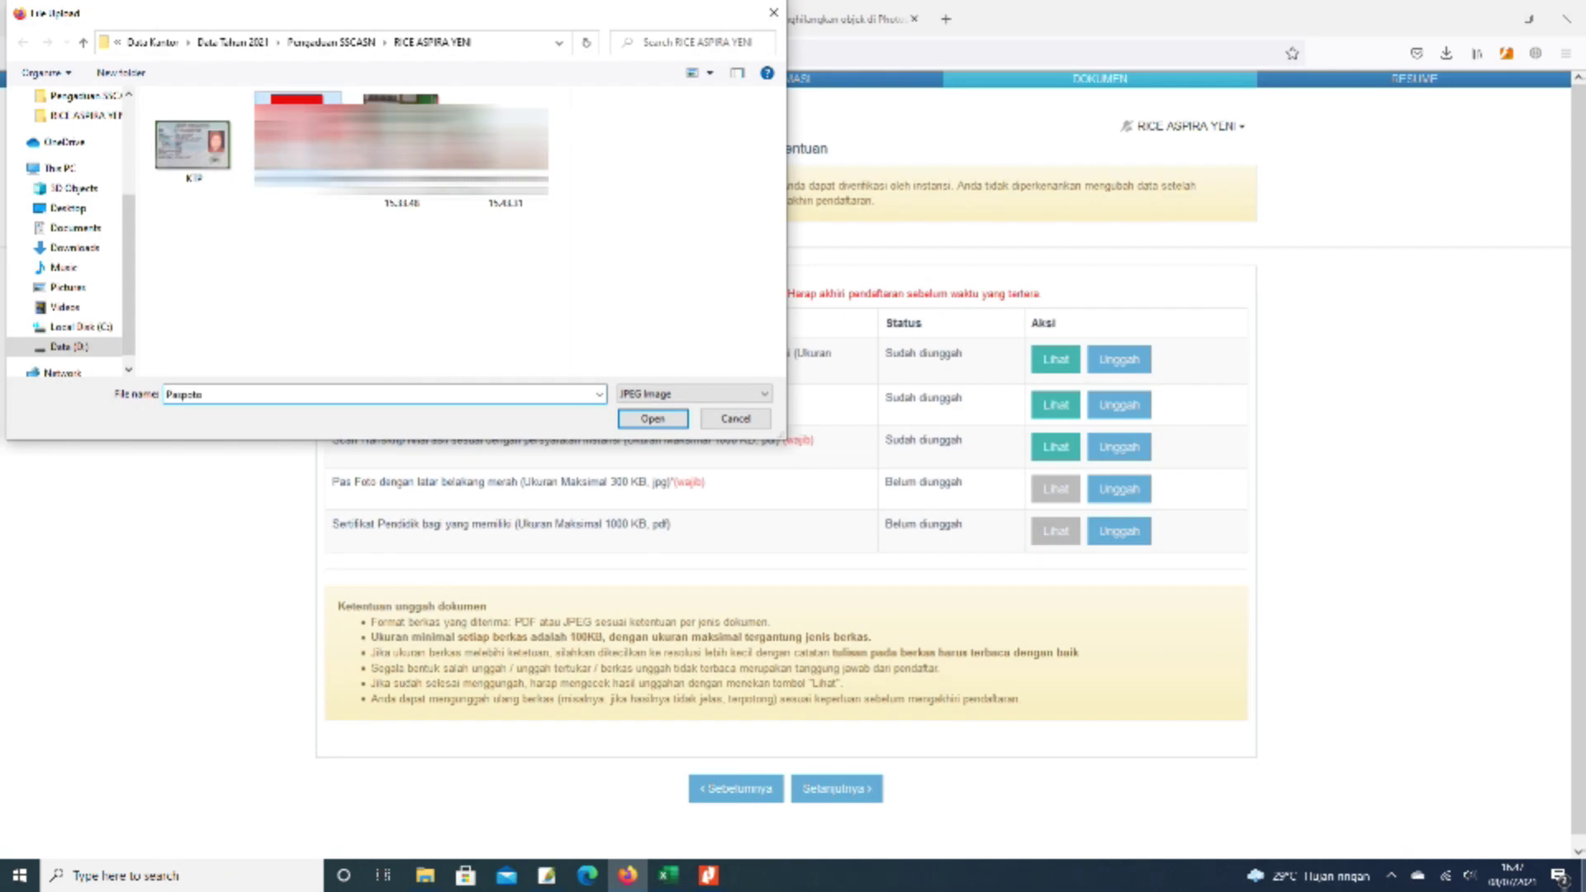
click(652, 418)
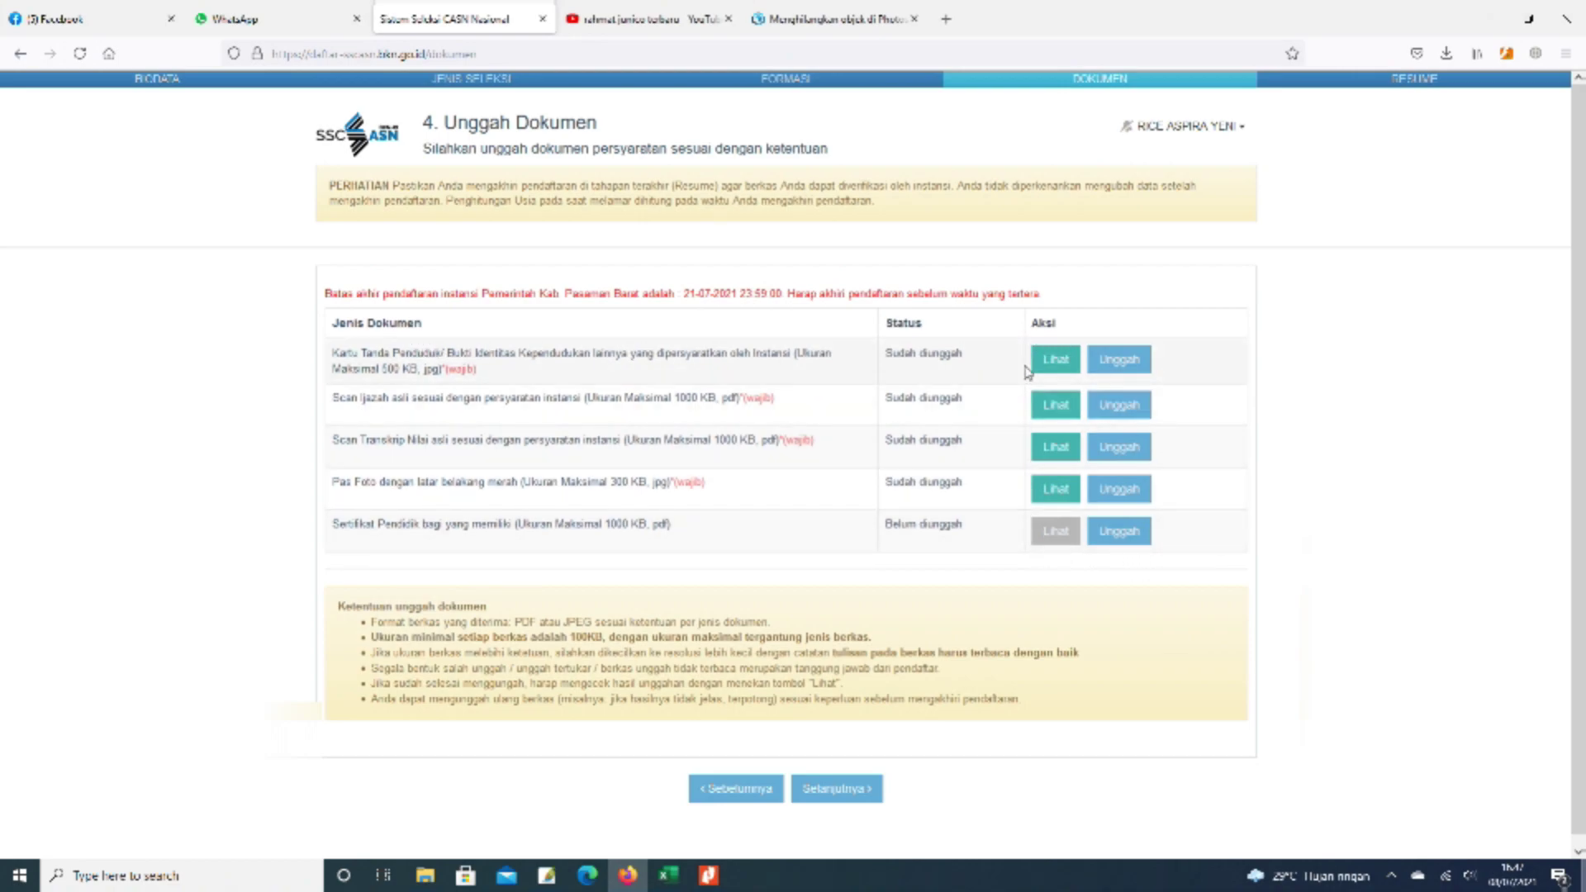
click(1056, 363)
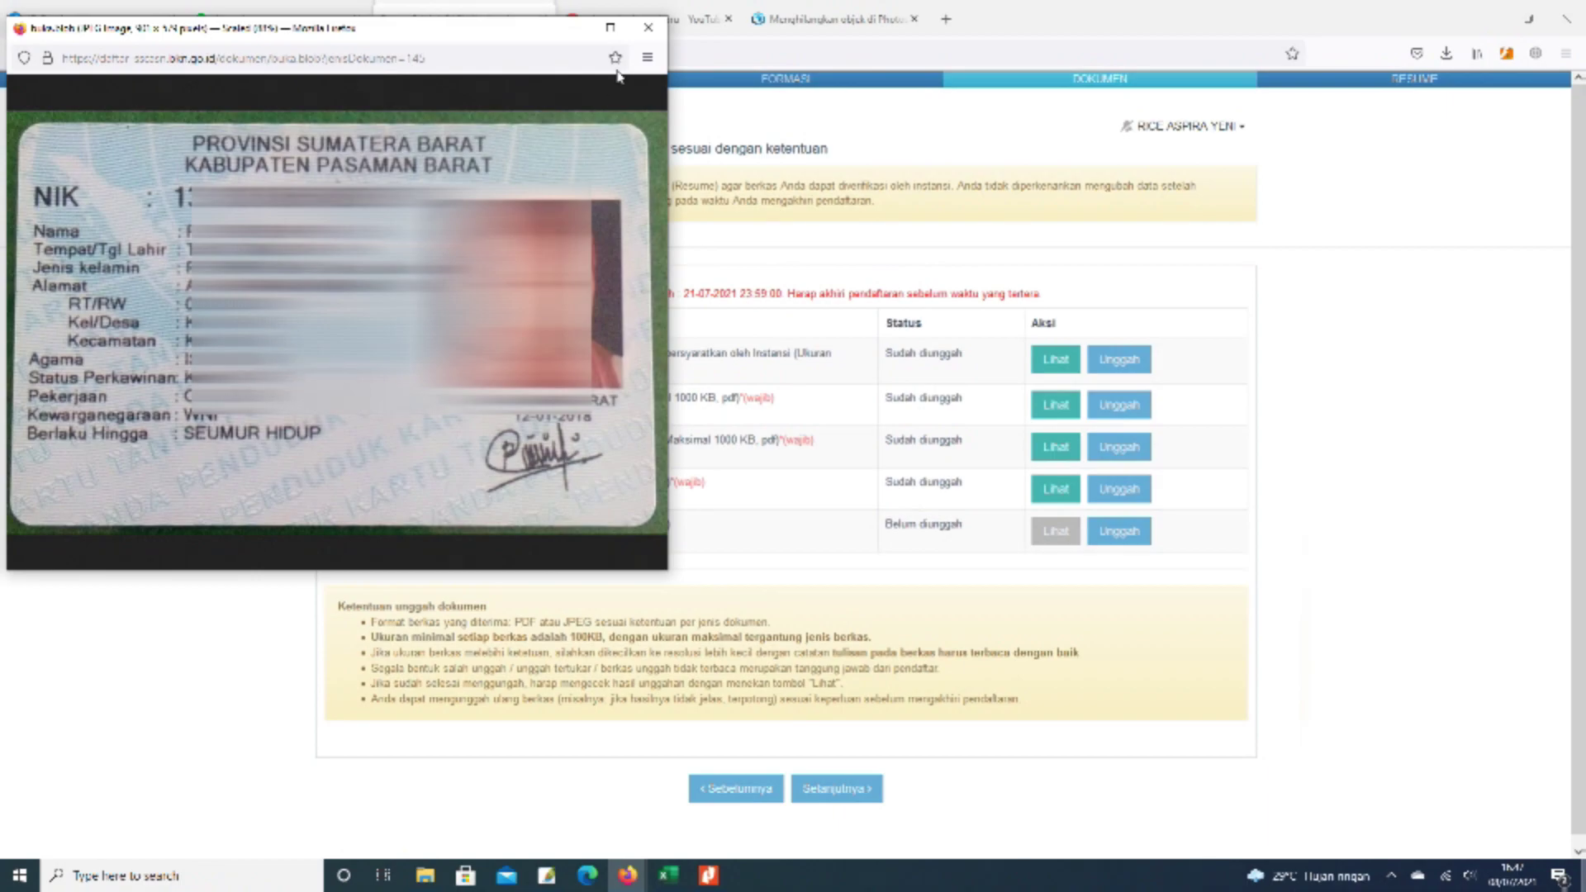
click(648, 28)
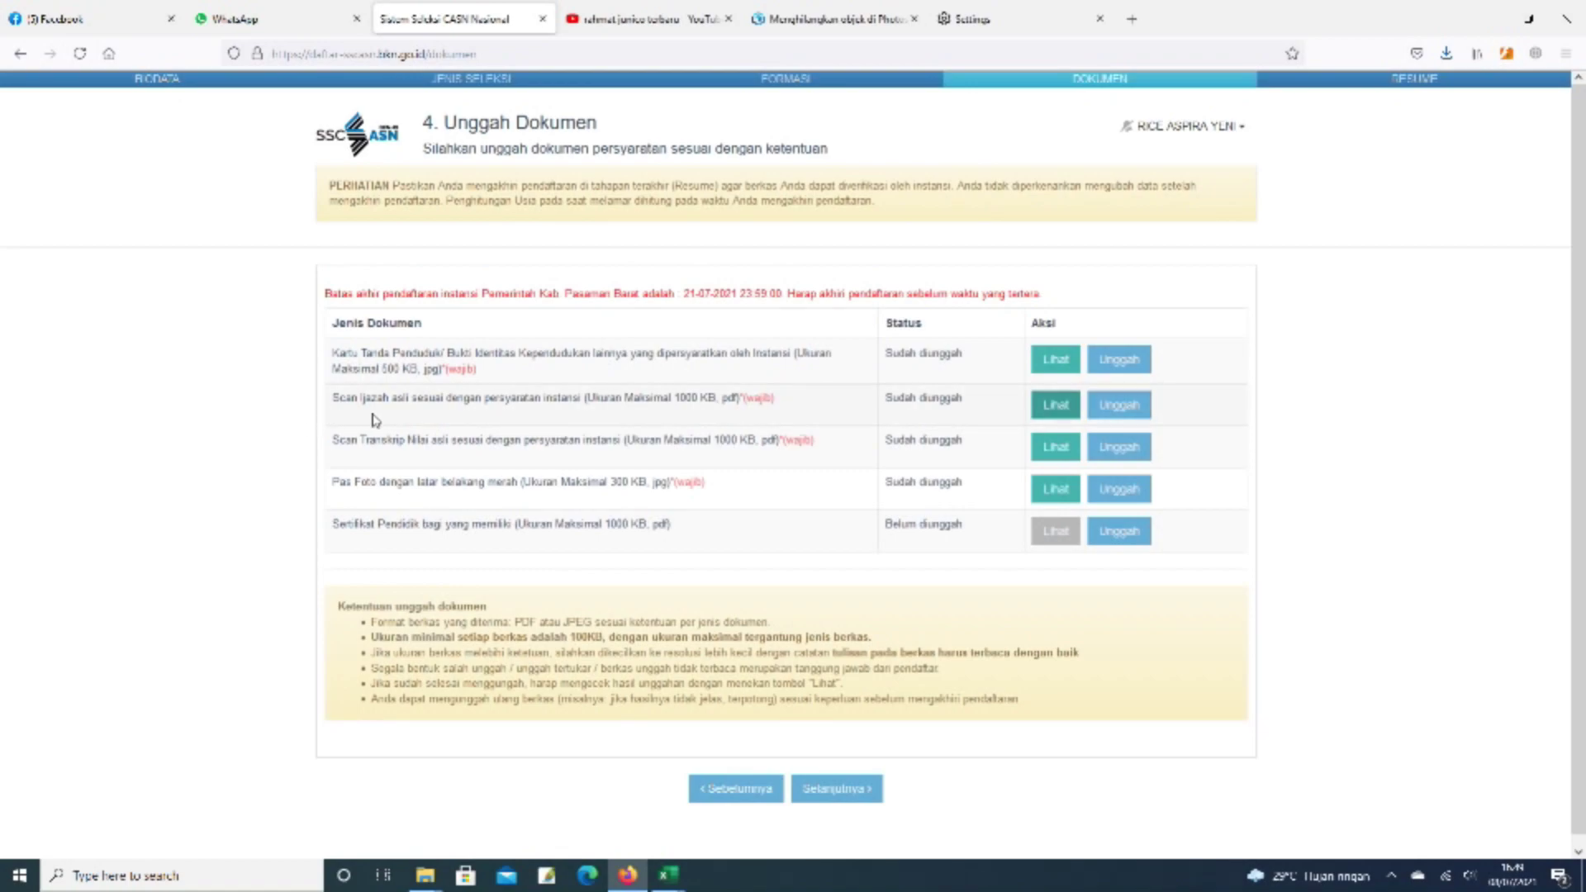
click(1054, 406)
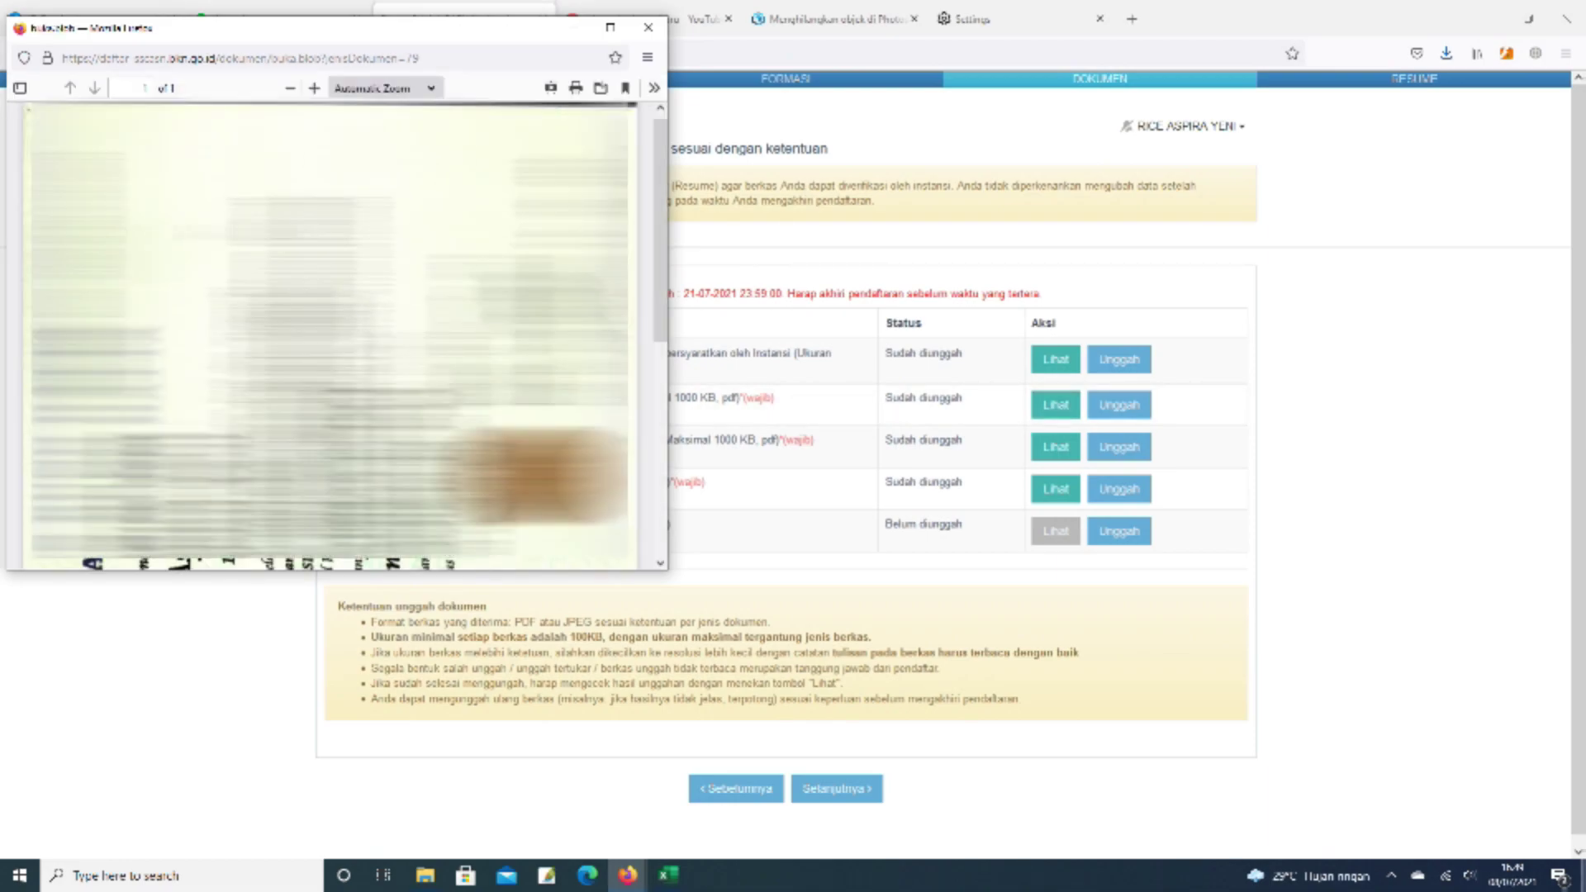
scroll(330, 334, down, 5)
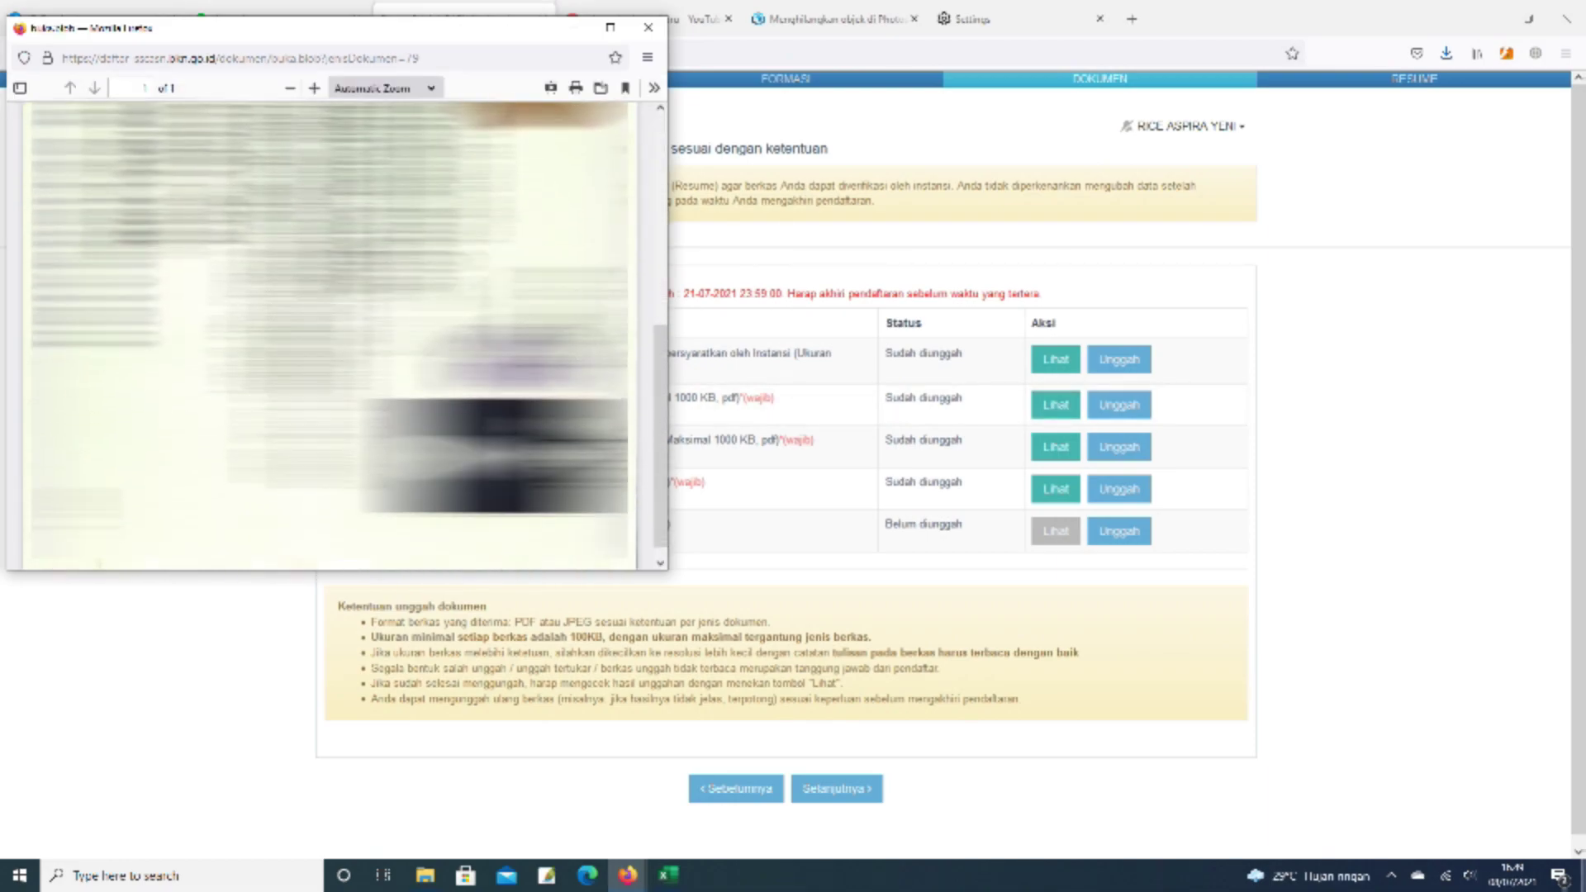
scroll(331, 334, up, 4)
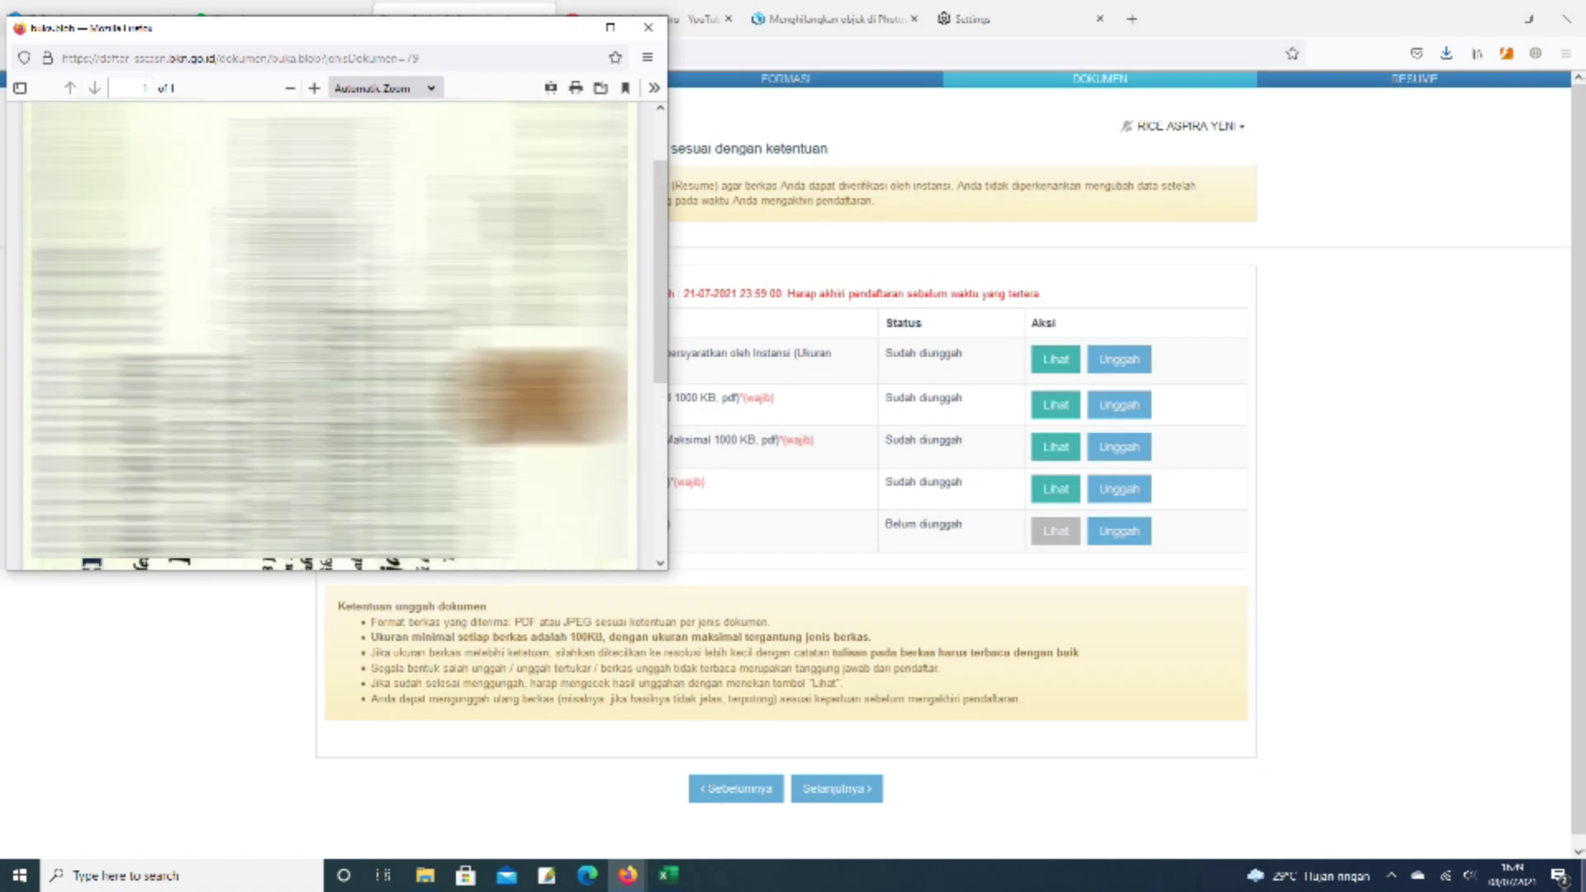
scroll(330, 334, down, 1)
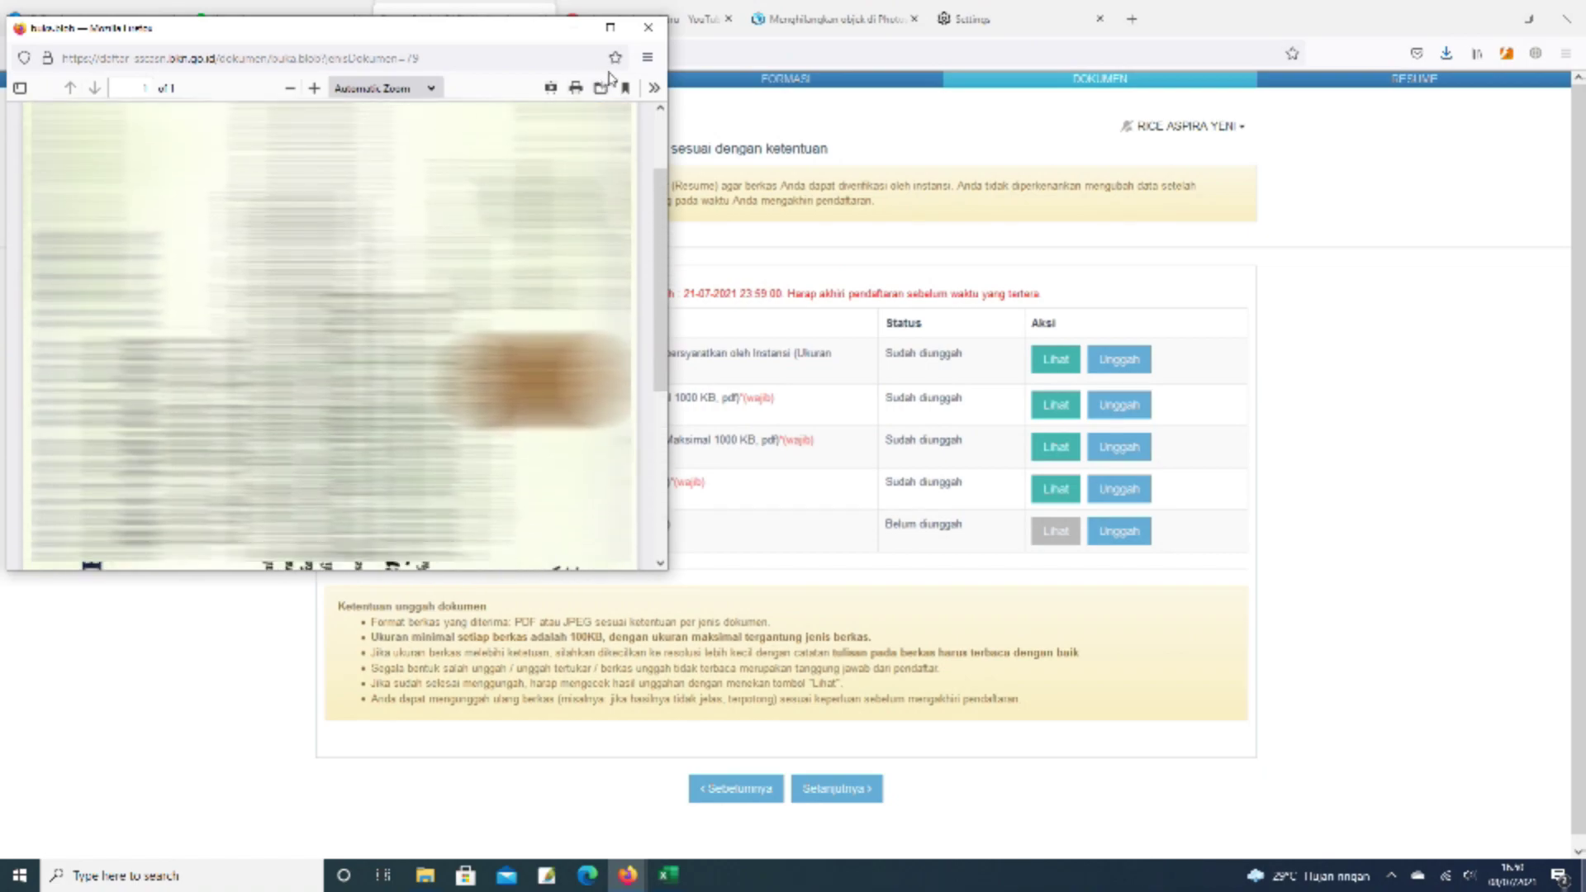
click(647, 27)
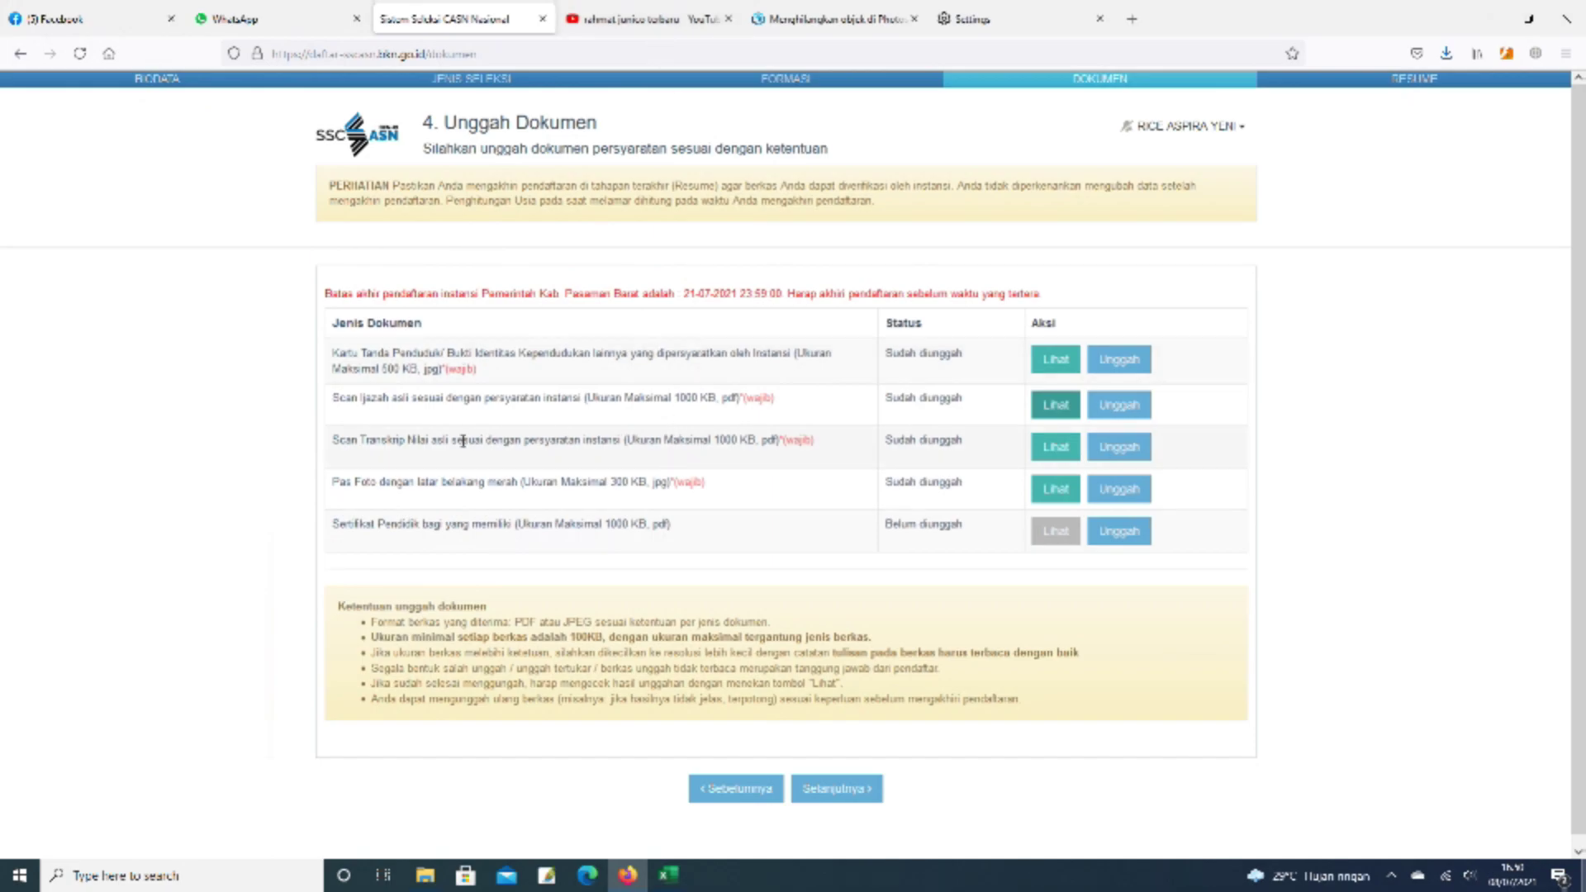
click(1056, 447)
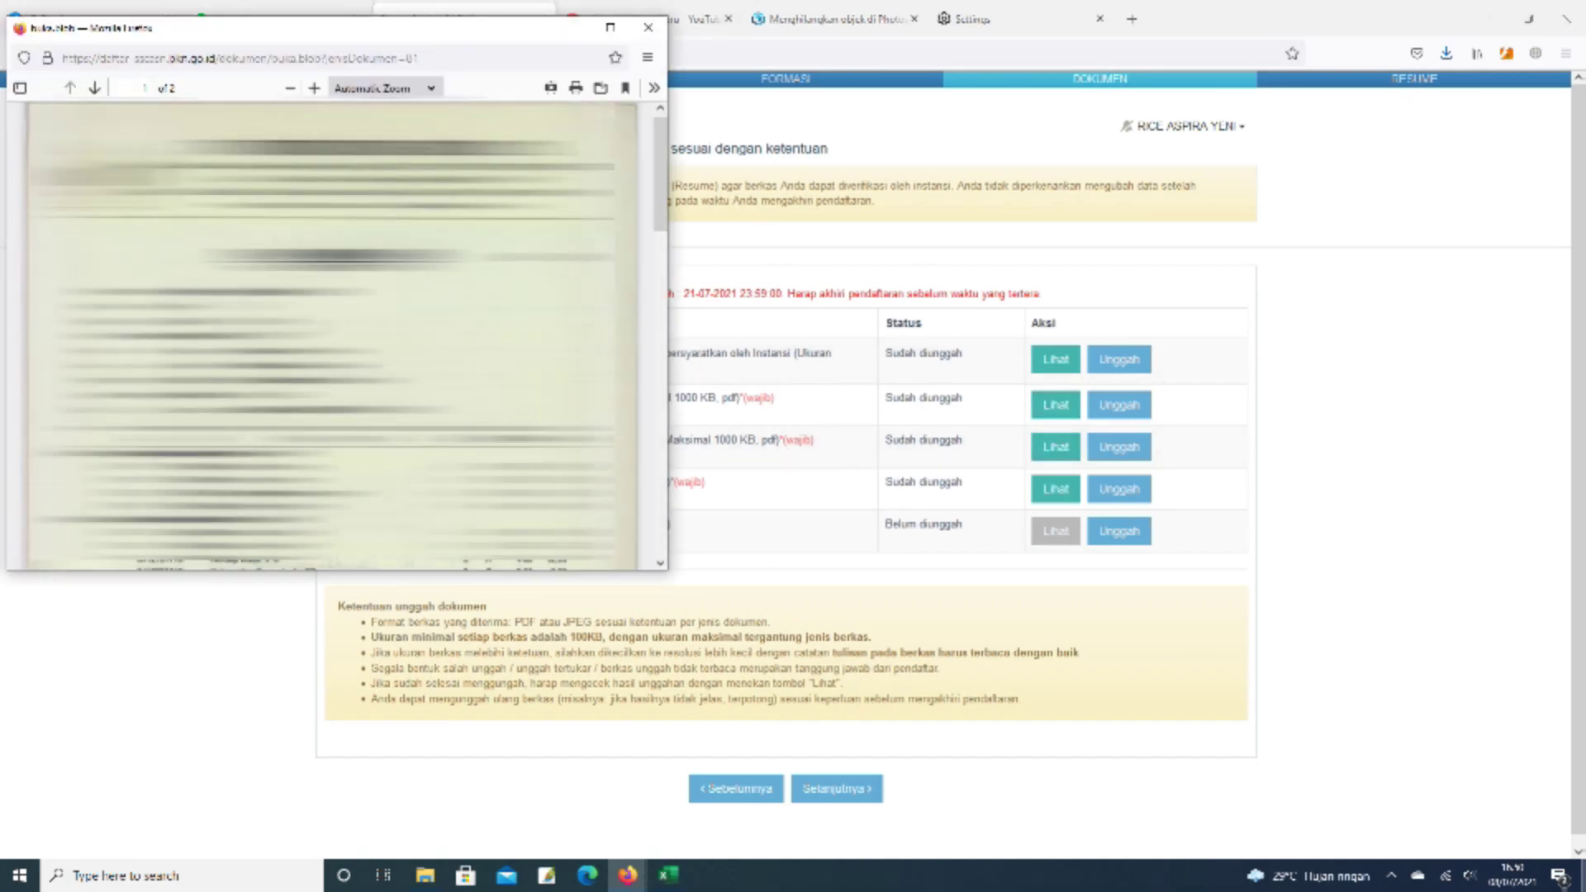
scroll(330, 331, down, 6)
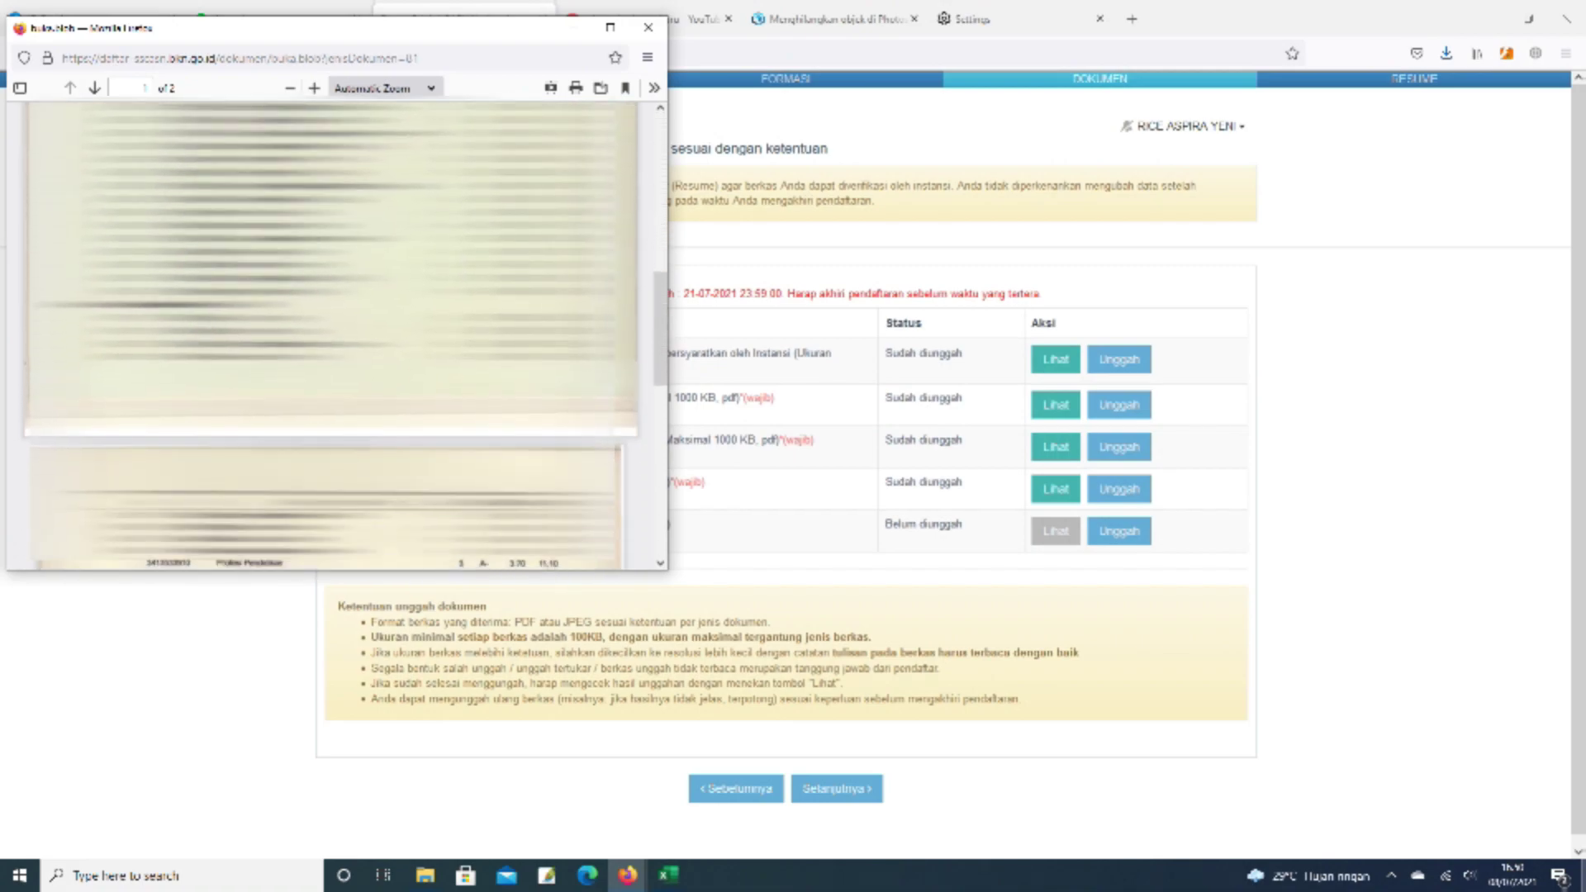
scroll(330, 331, up, 3)
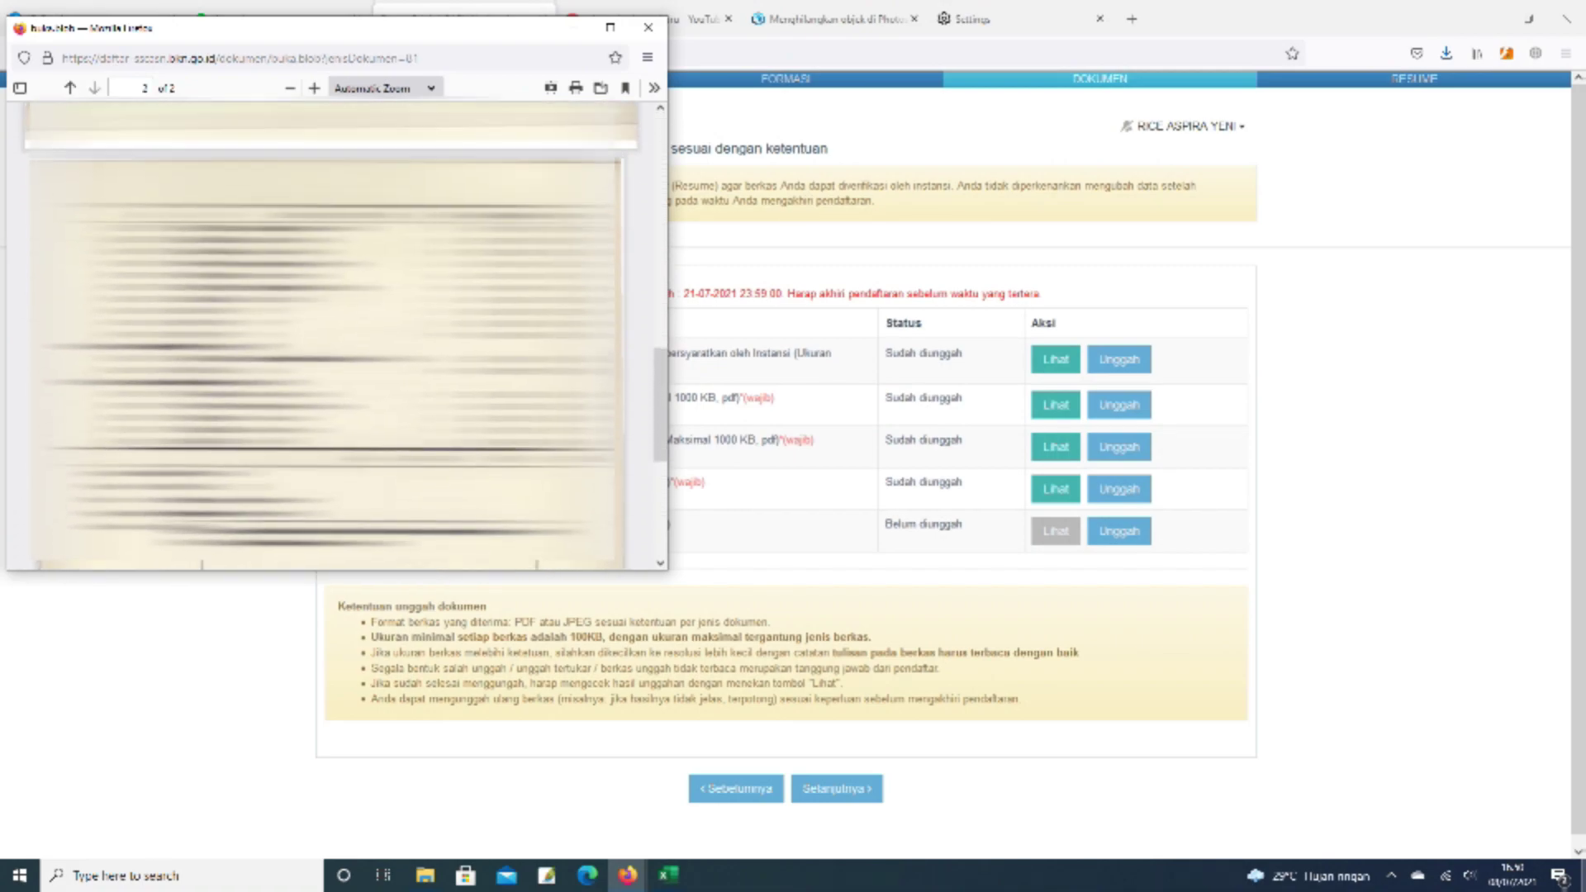
scroll(331, 330, up, 5)
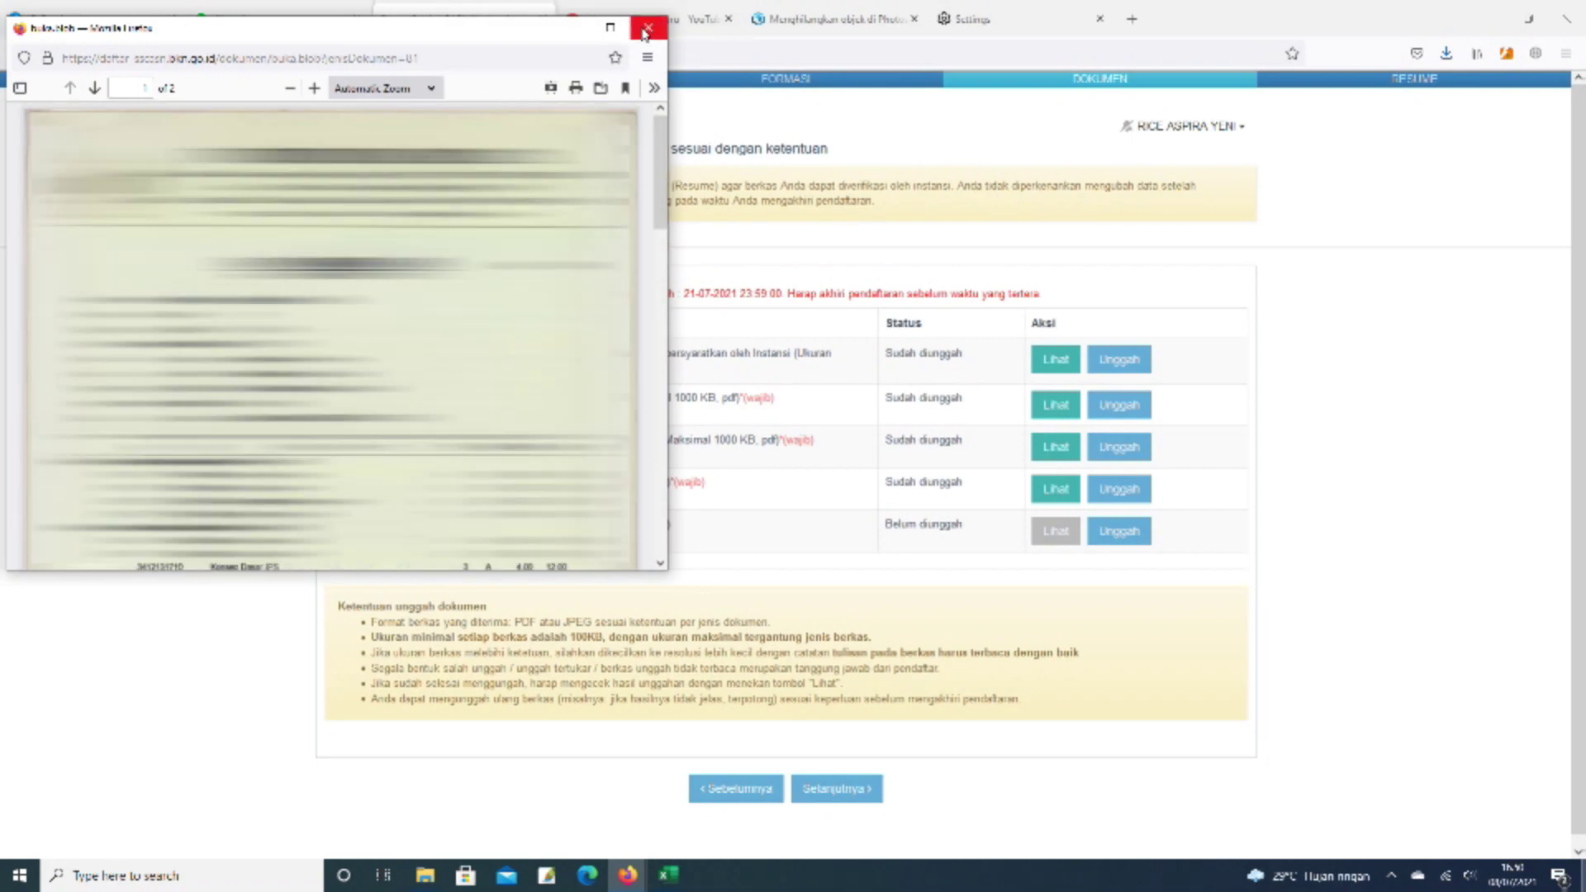
click(648, 28)
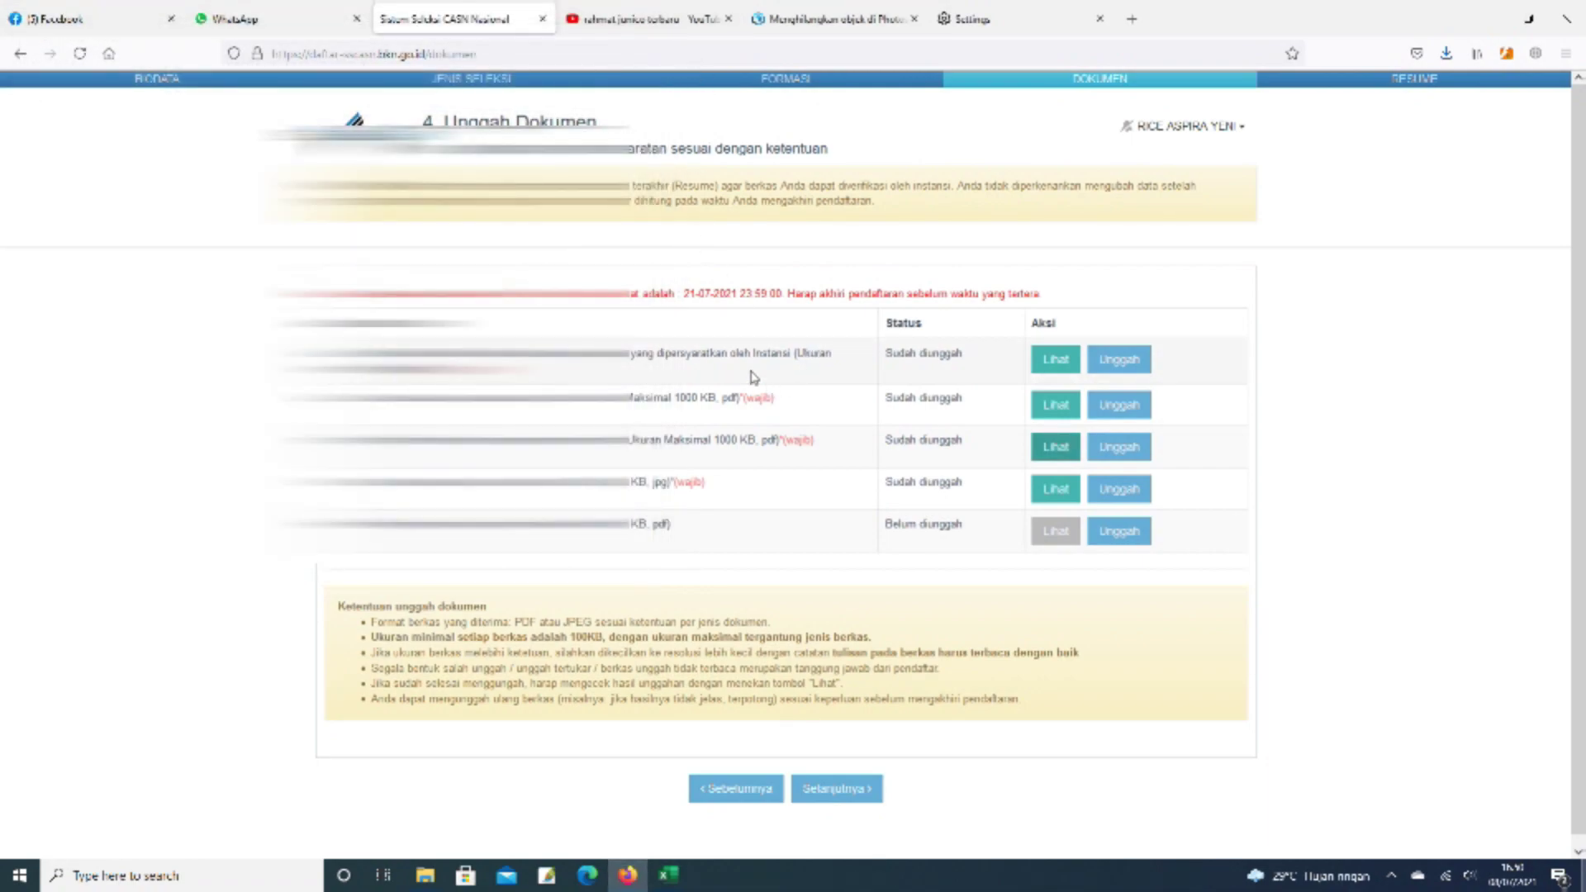
click(1055, 489)
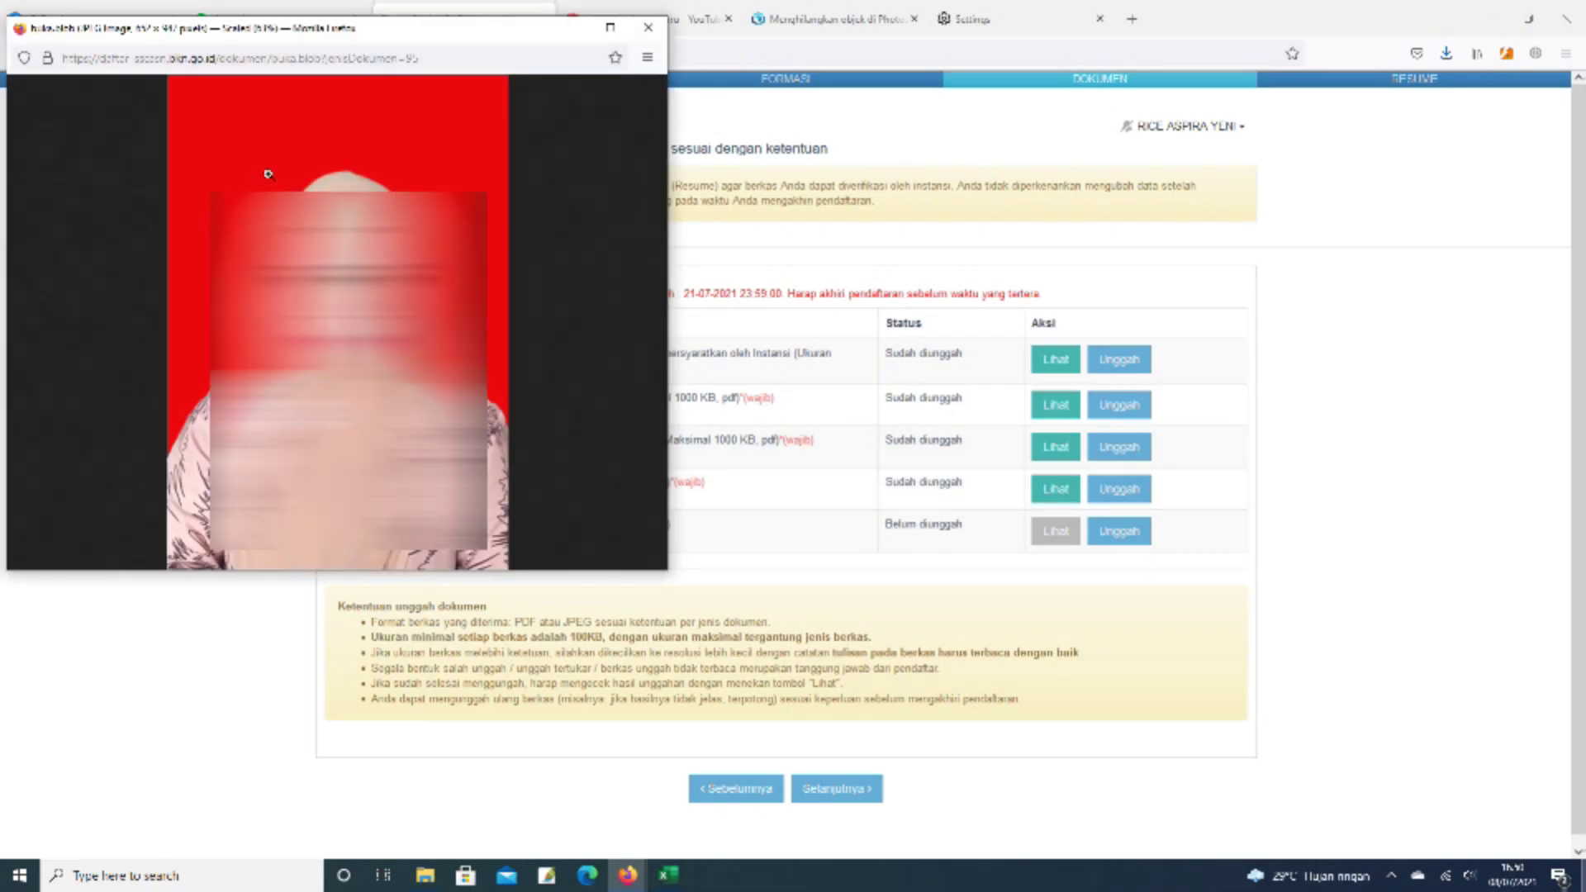
click(648, 27)
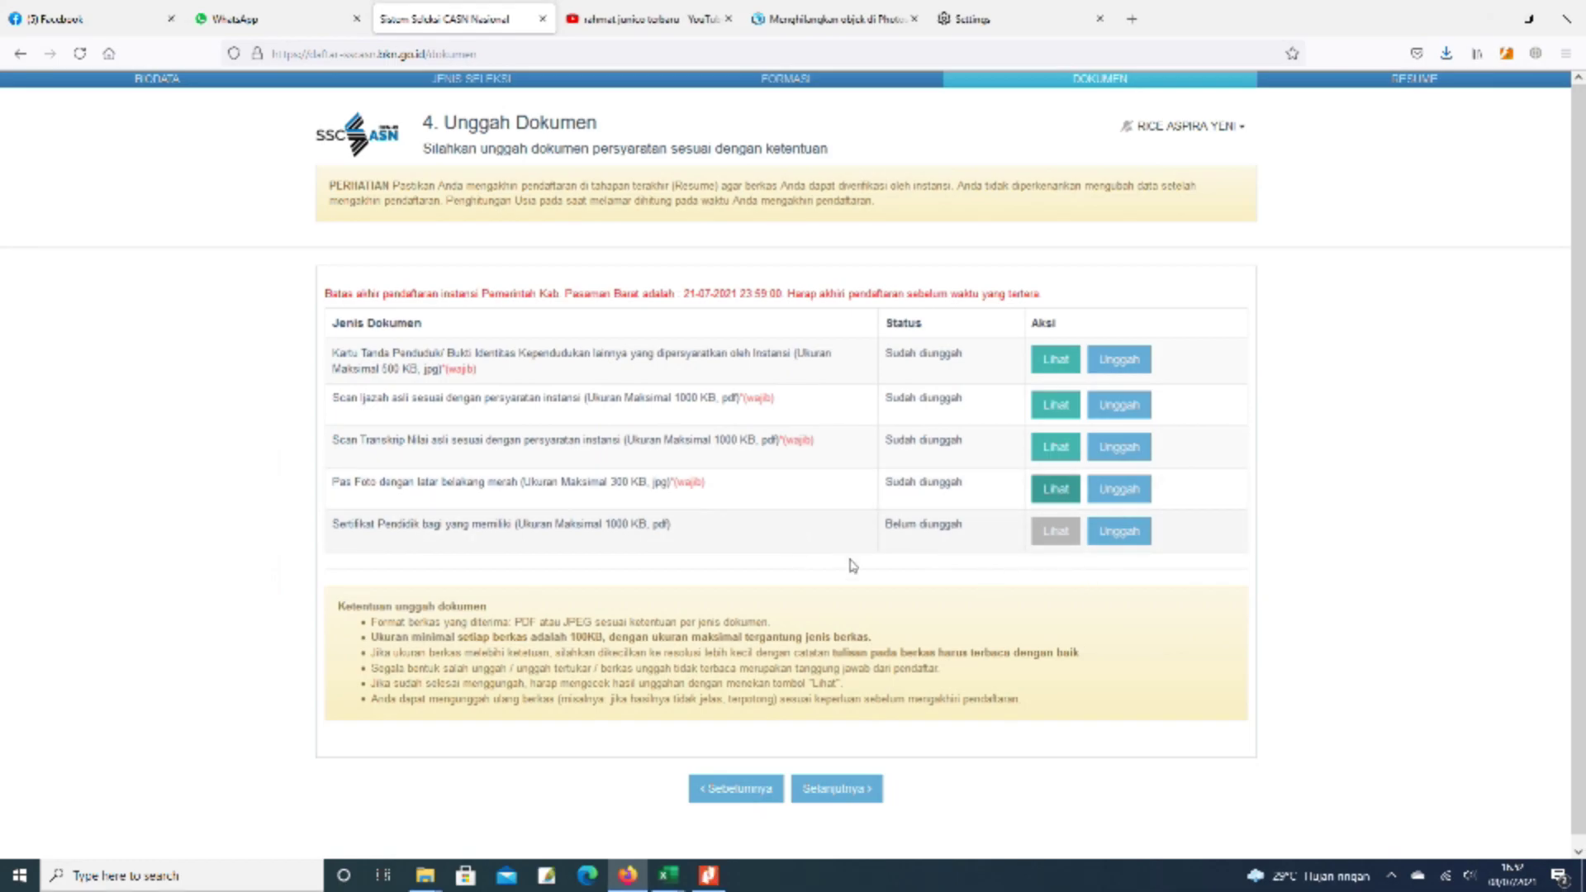
scroll(962, 560, down, 1)
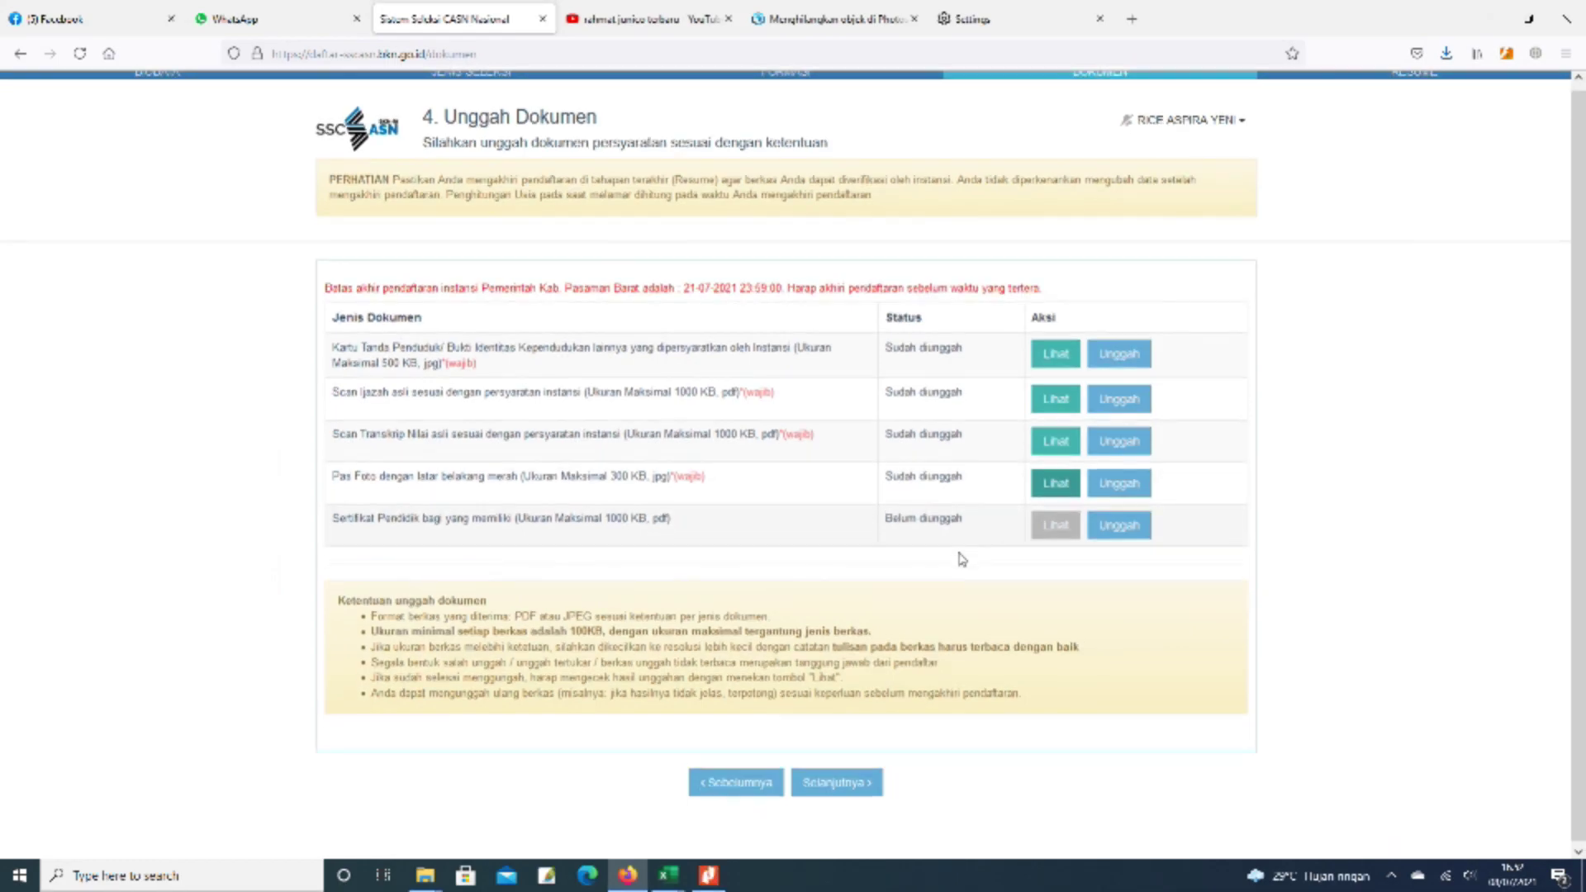
- Proceed to the Resume page and tick Nama Instansi and Jabatan (Jenis Formasi) as verified
click(836, 785)
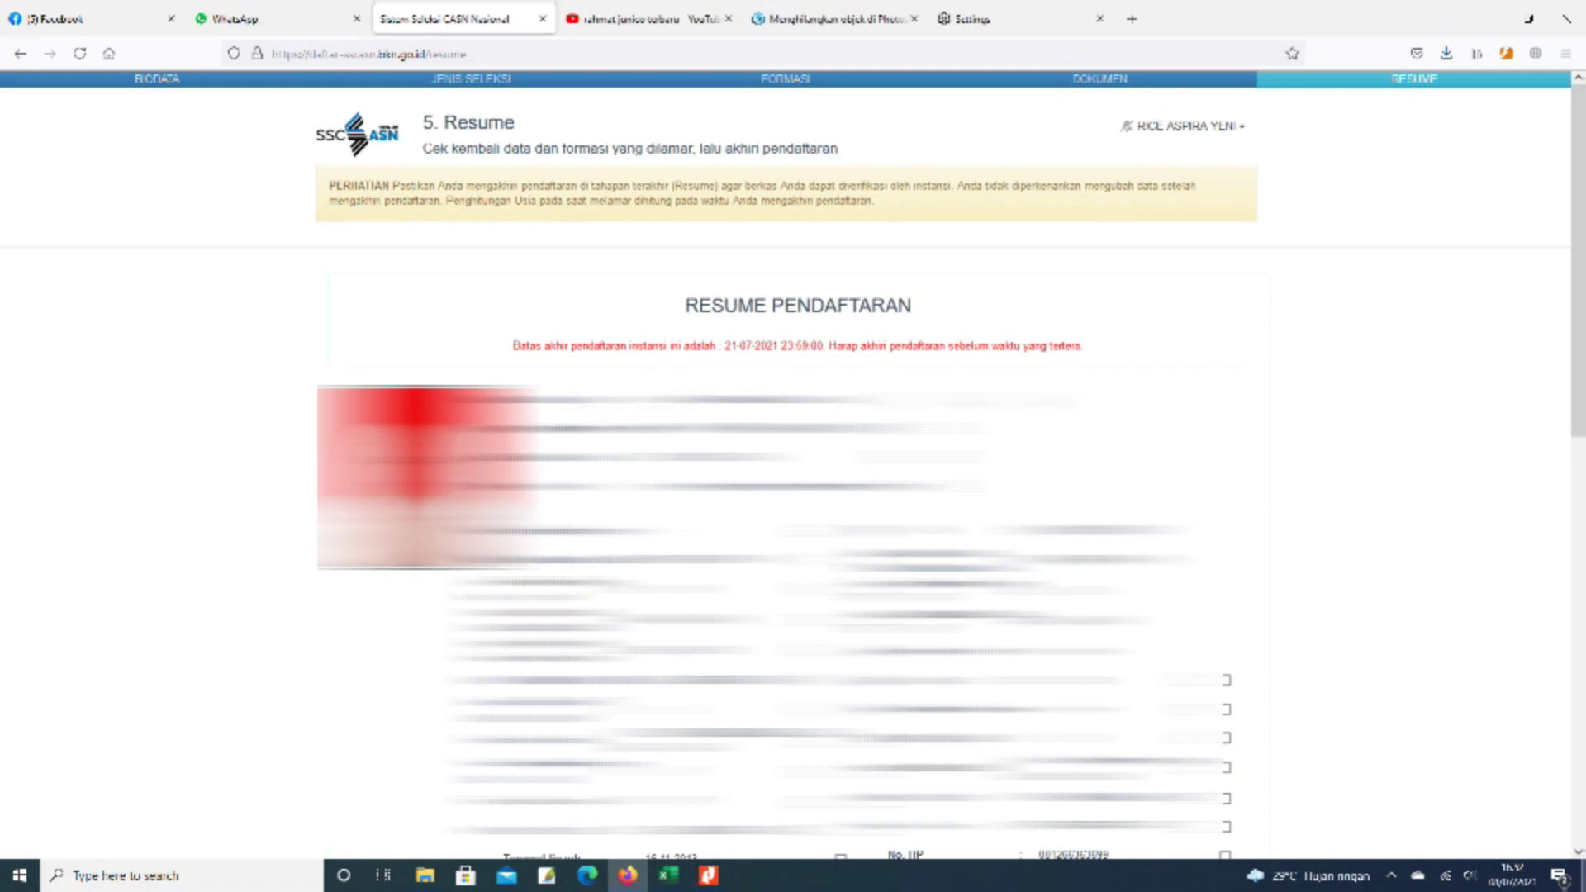
scroll(732, 312, down, 1)
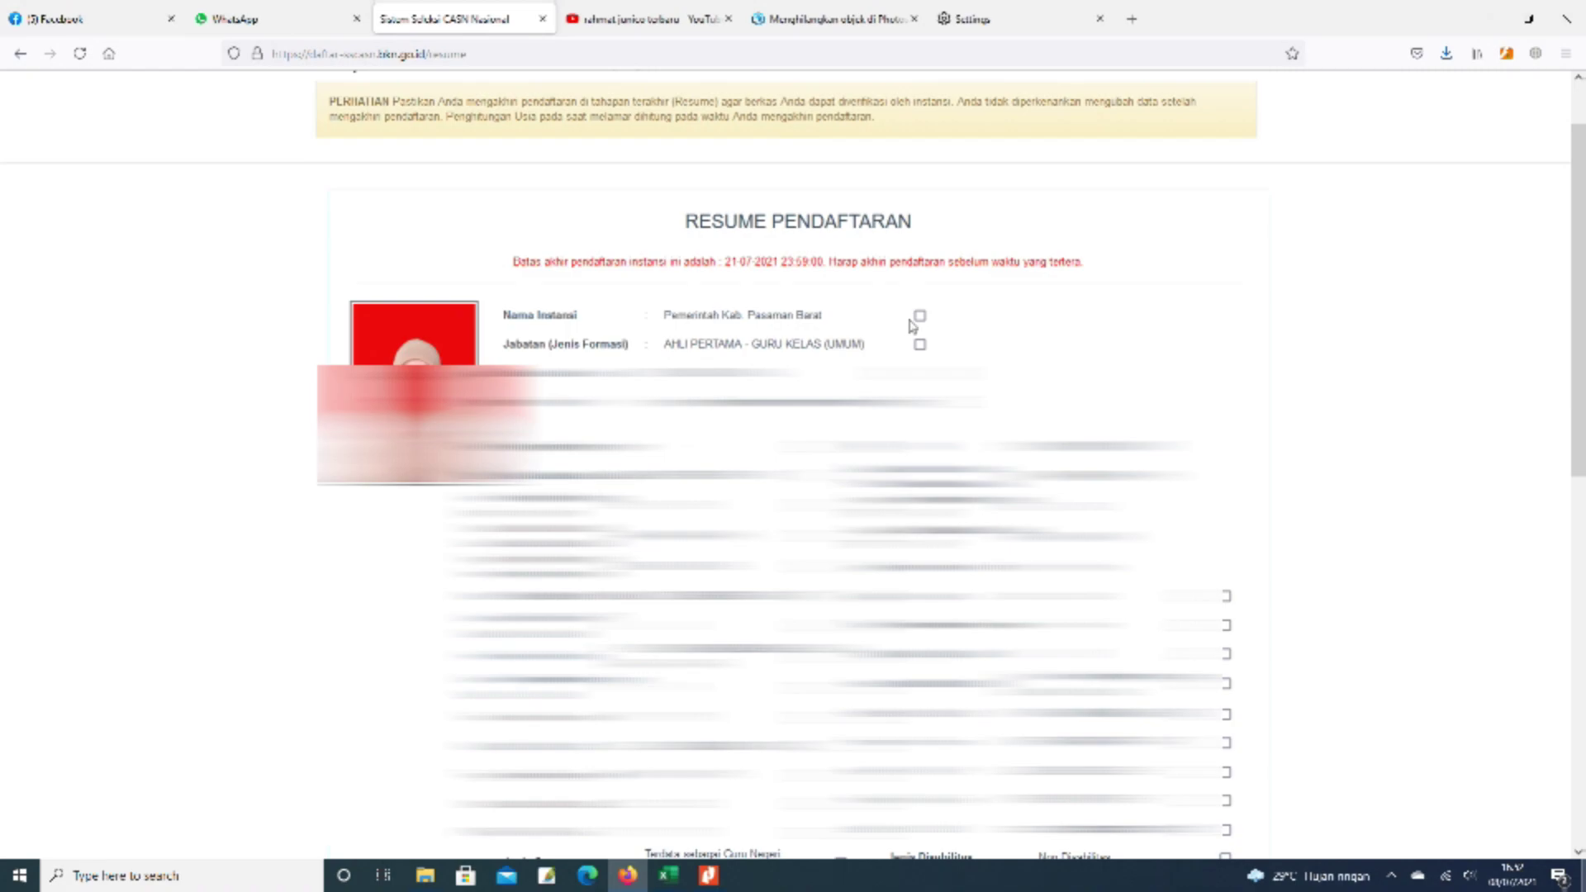
click(919, 316)
click(919, 345)
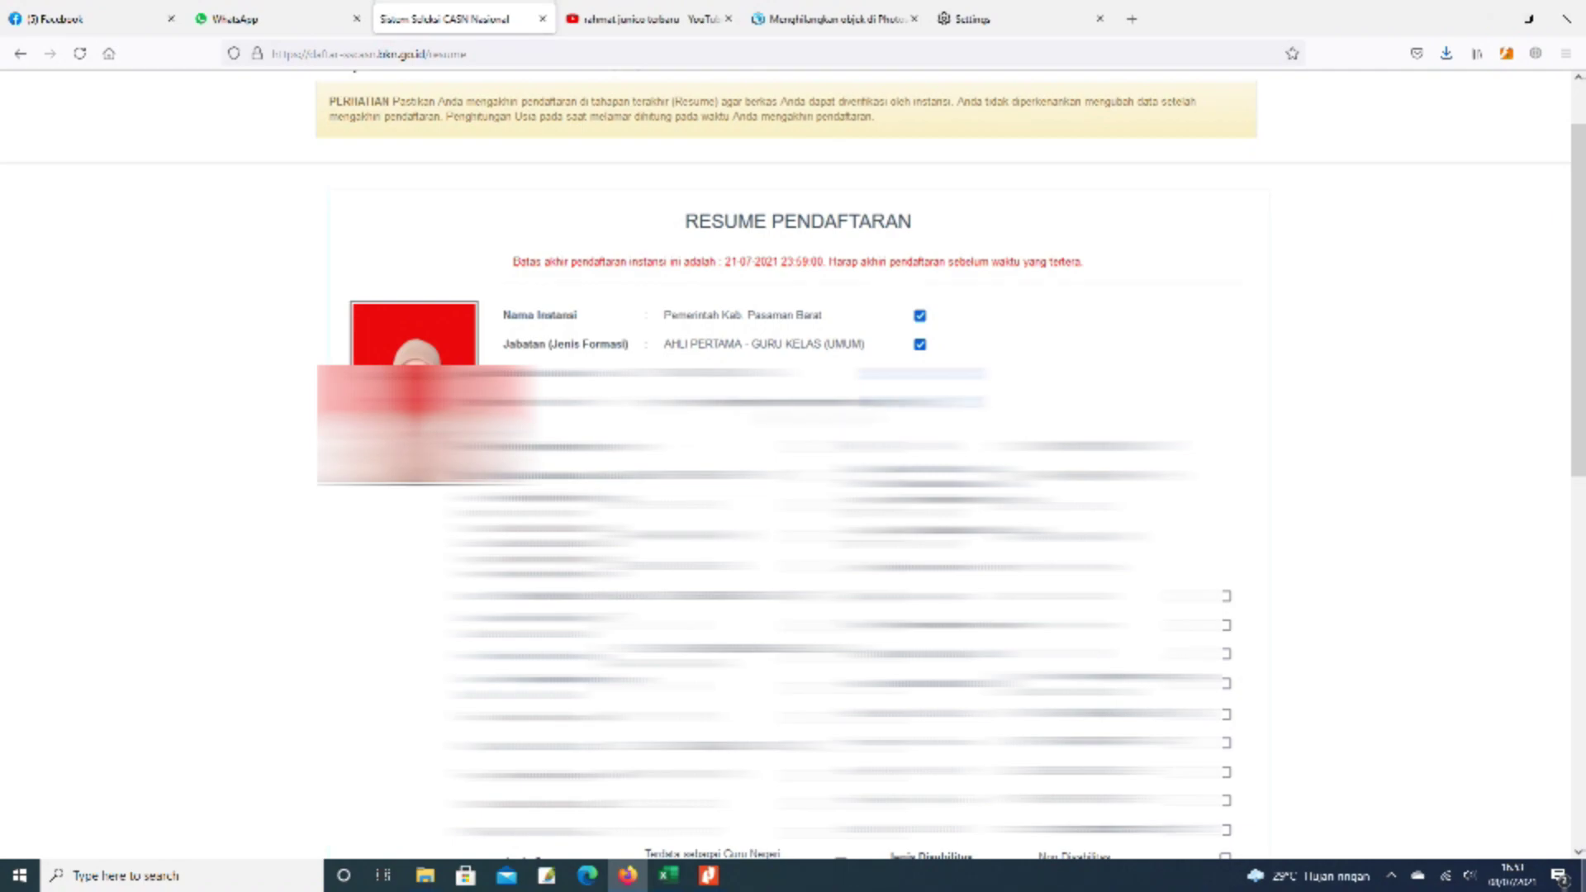
scroll(792, 463, down, 2)
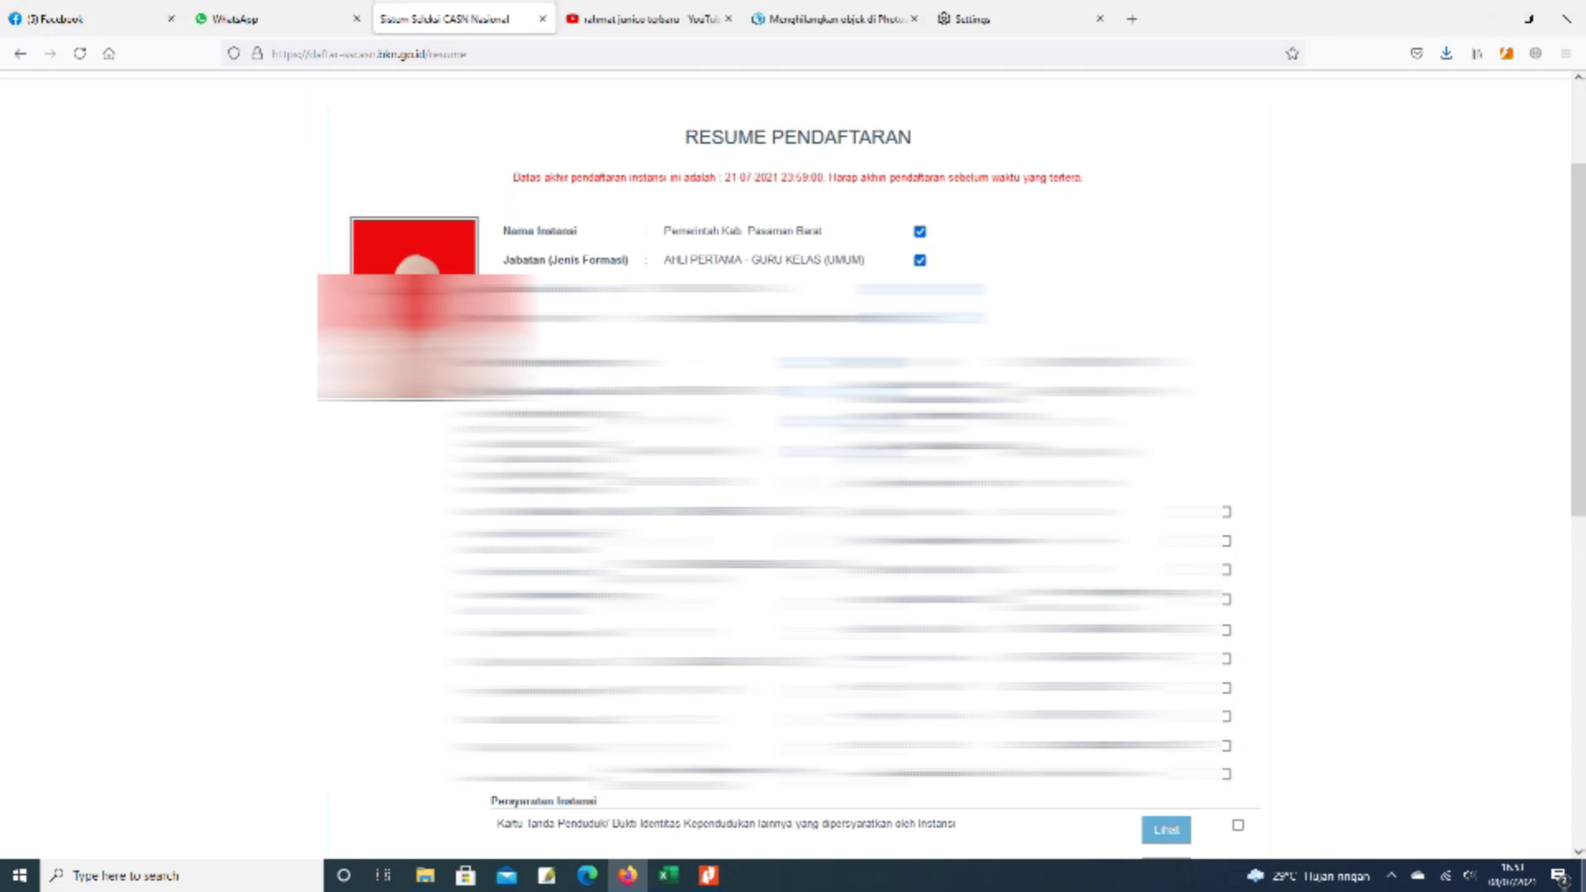
scroll(355, 582, down, 10)
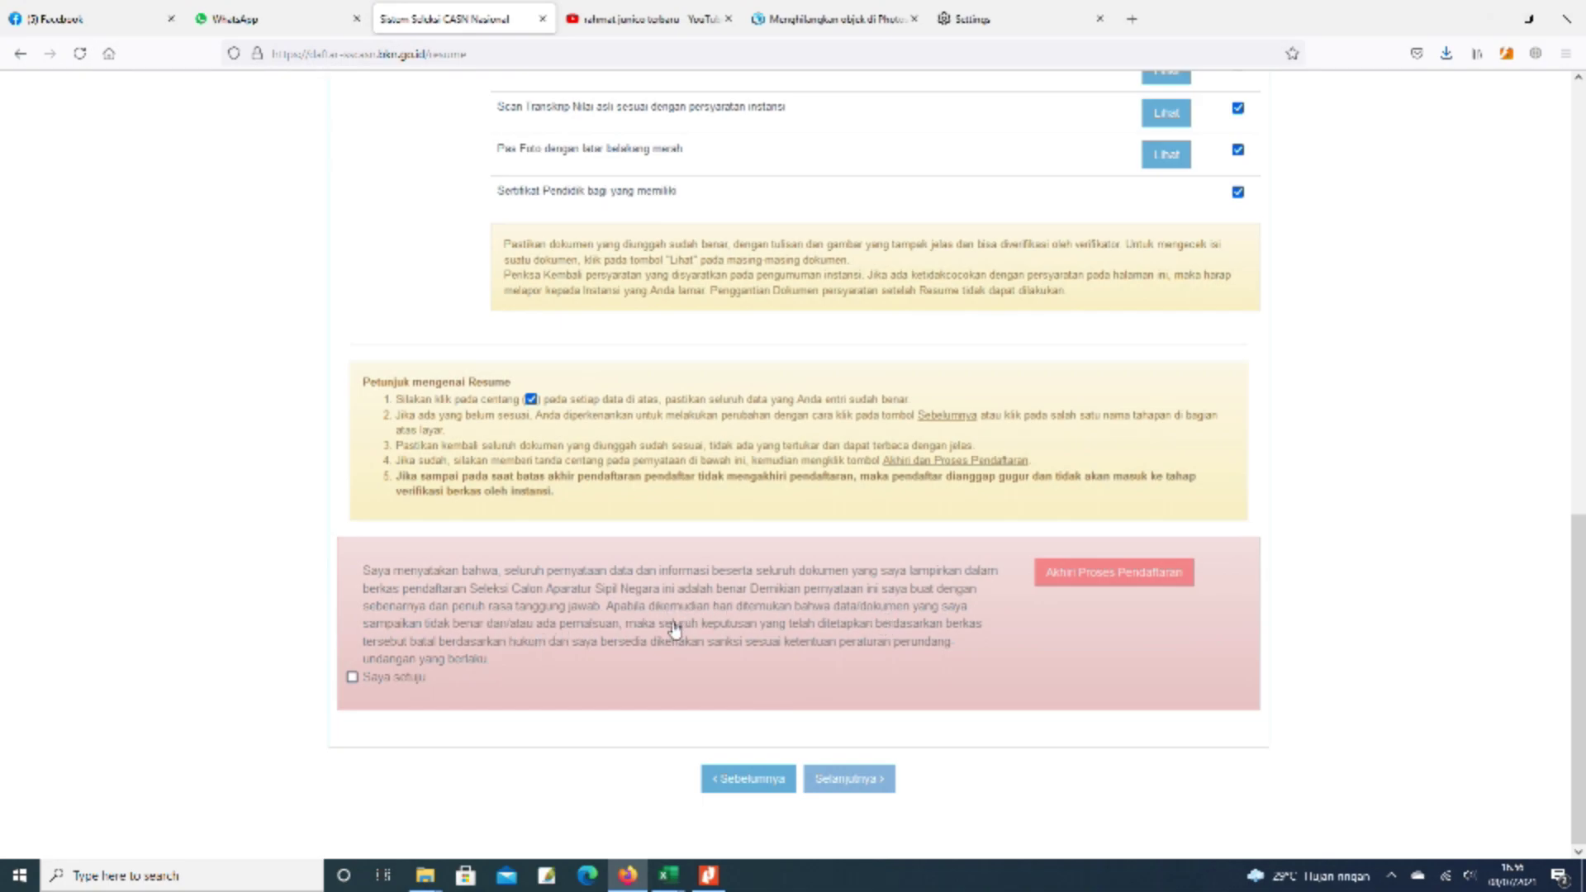
- Tick Saya setuju, then end the registration process and confirm with Iya
click(352, 679)
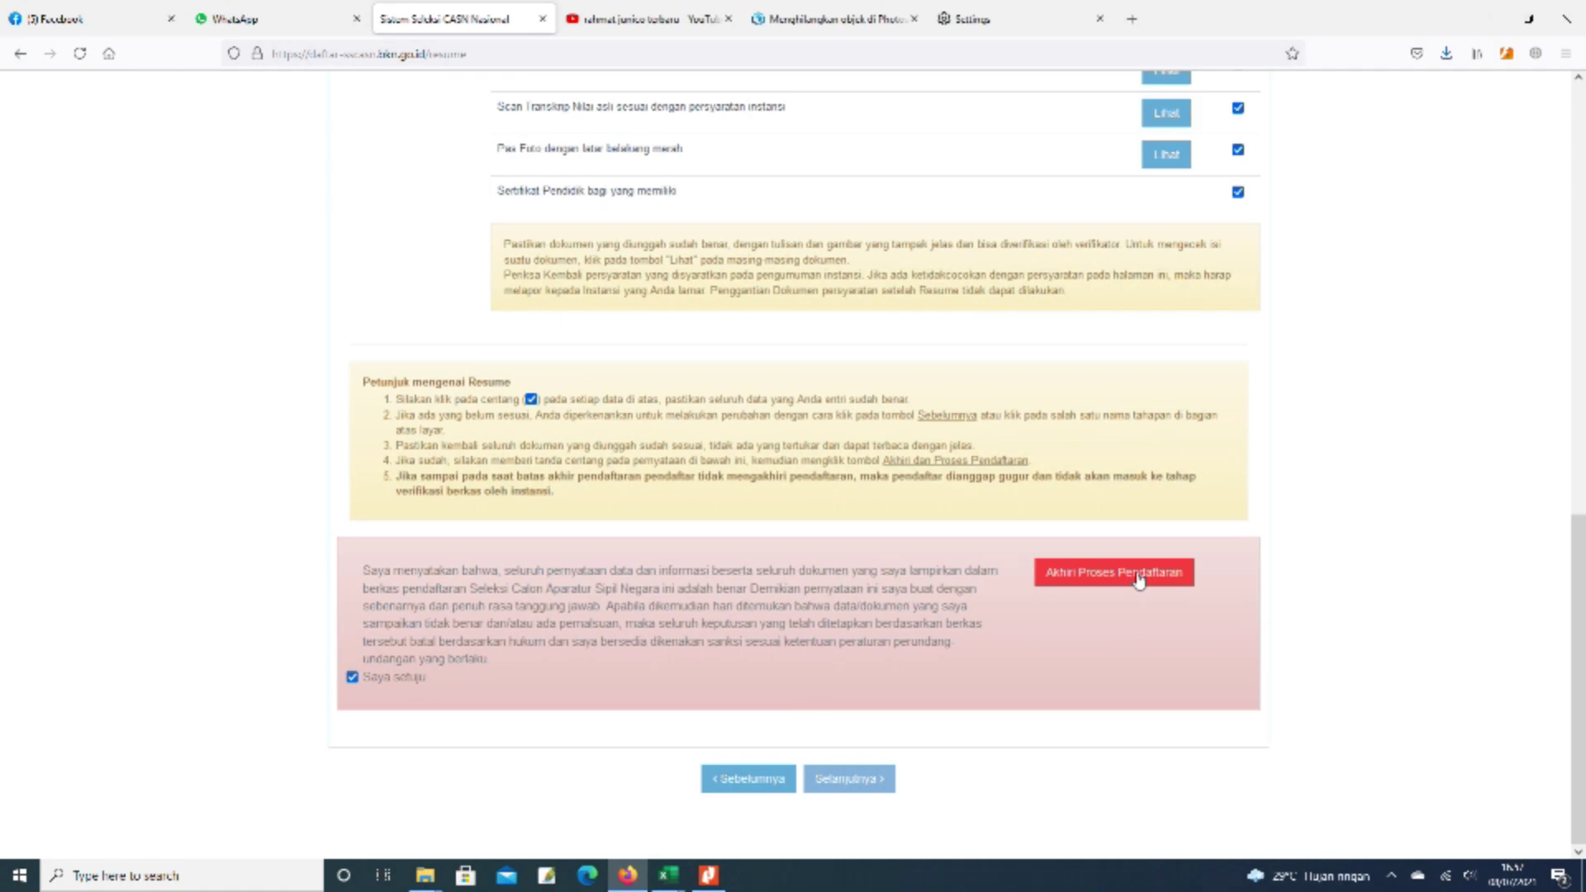
click(1134, 584)
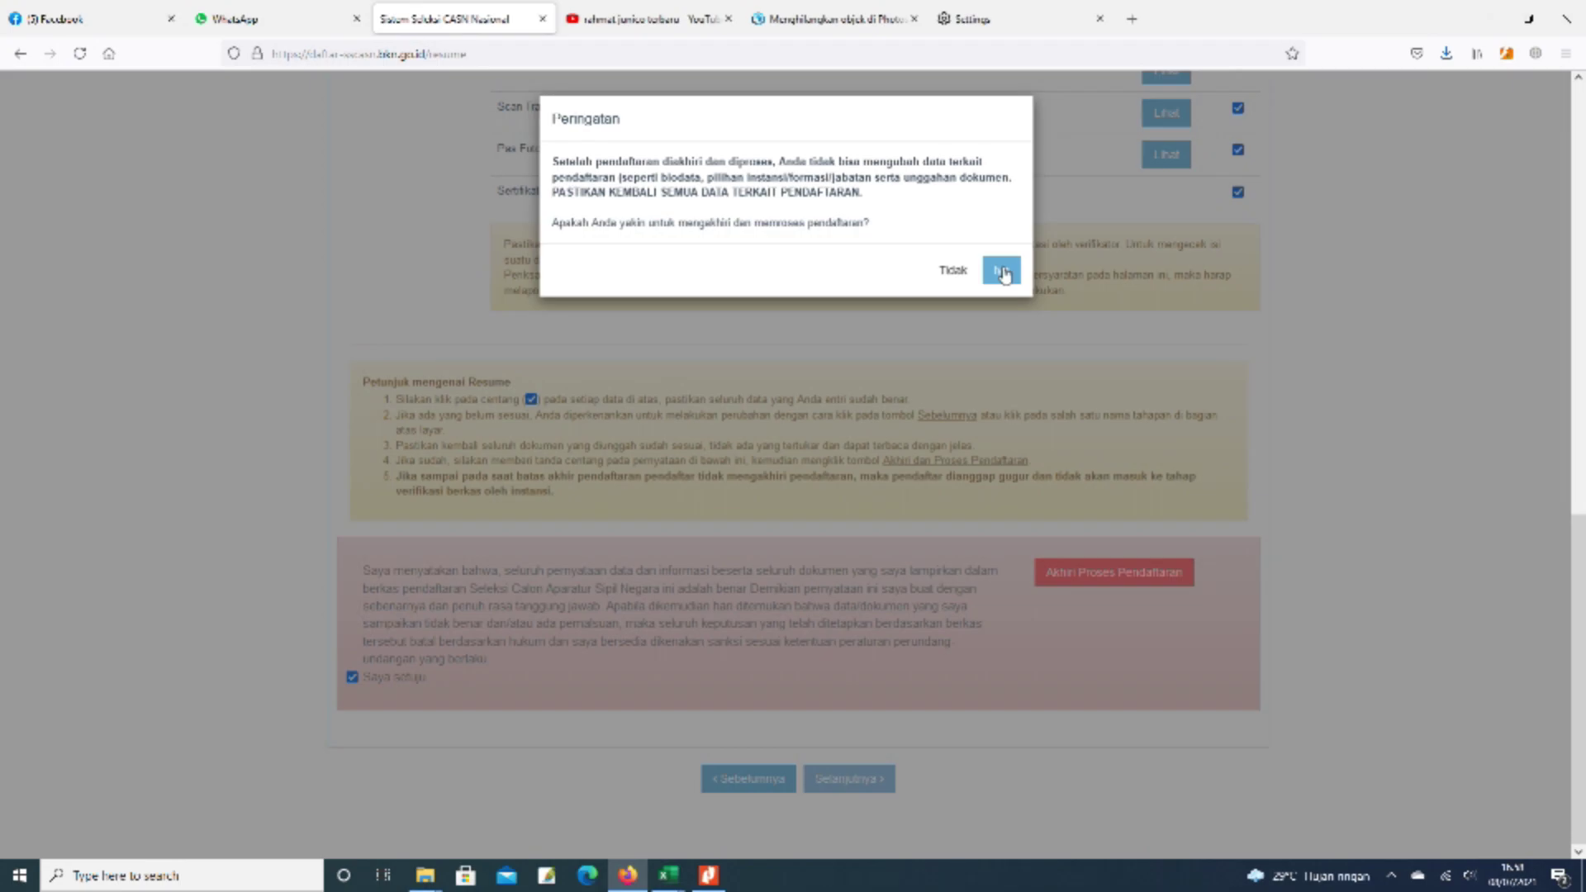
click(1002, 271)
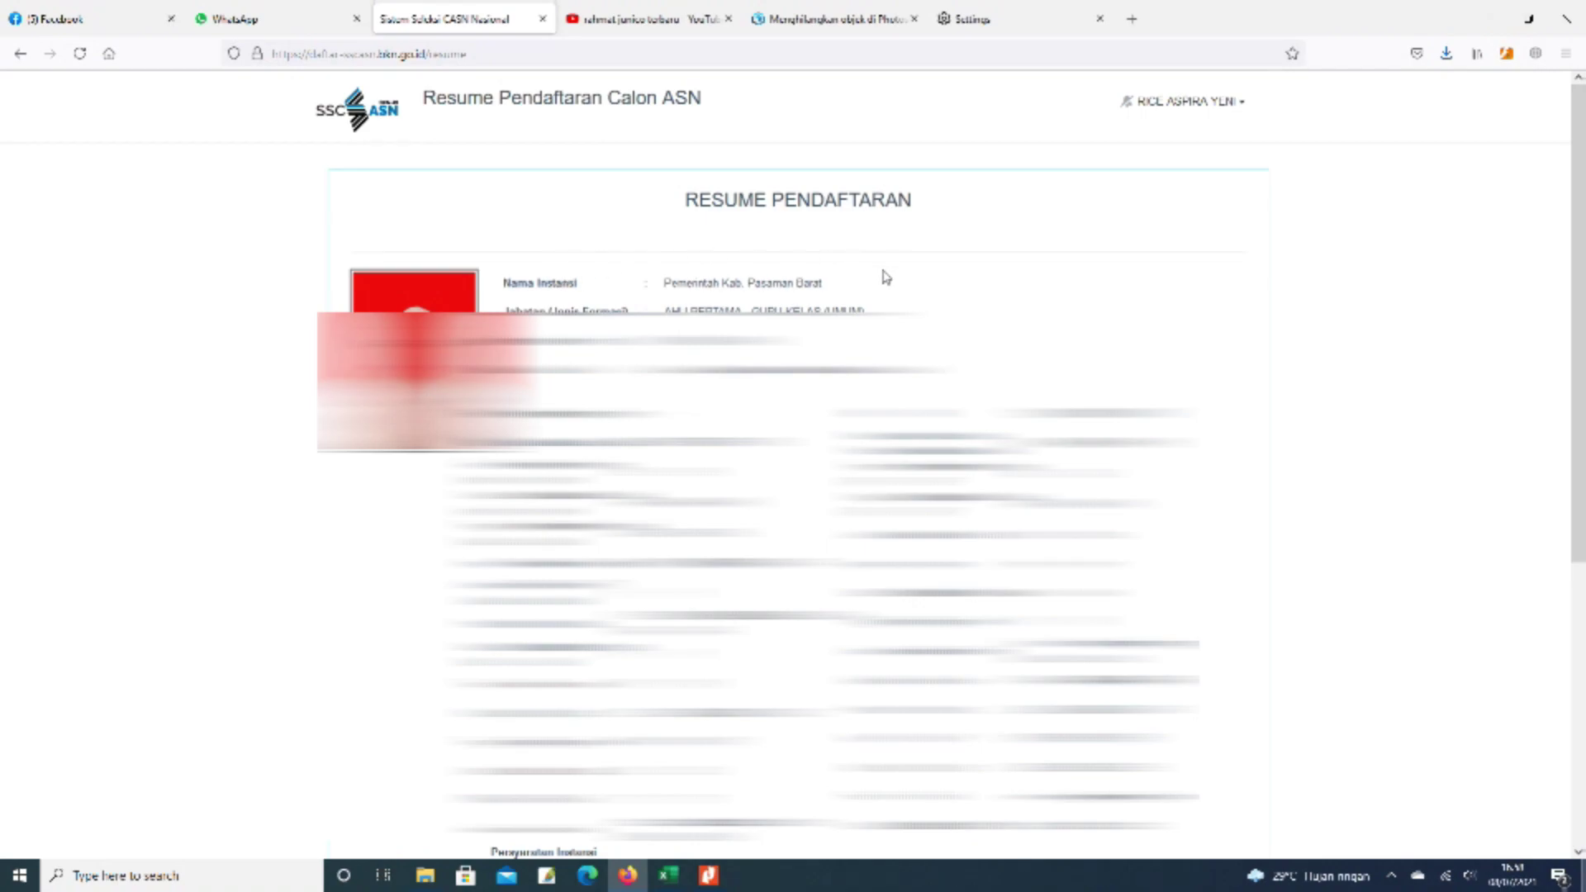
- Download the CASN registration card (Kartu Pendaftaran) and save the PDF to disk
scroll(885, 272, down, 4)
scroll(793, 455, down, 2)
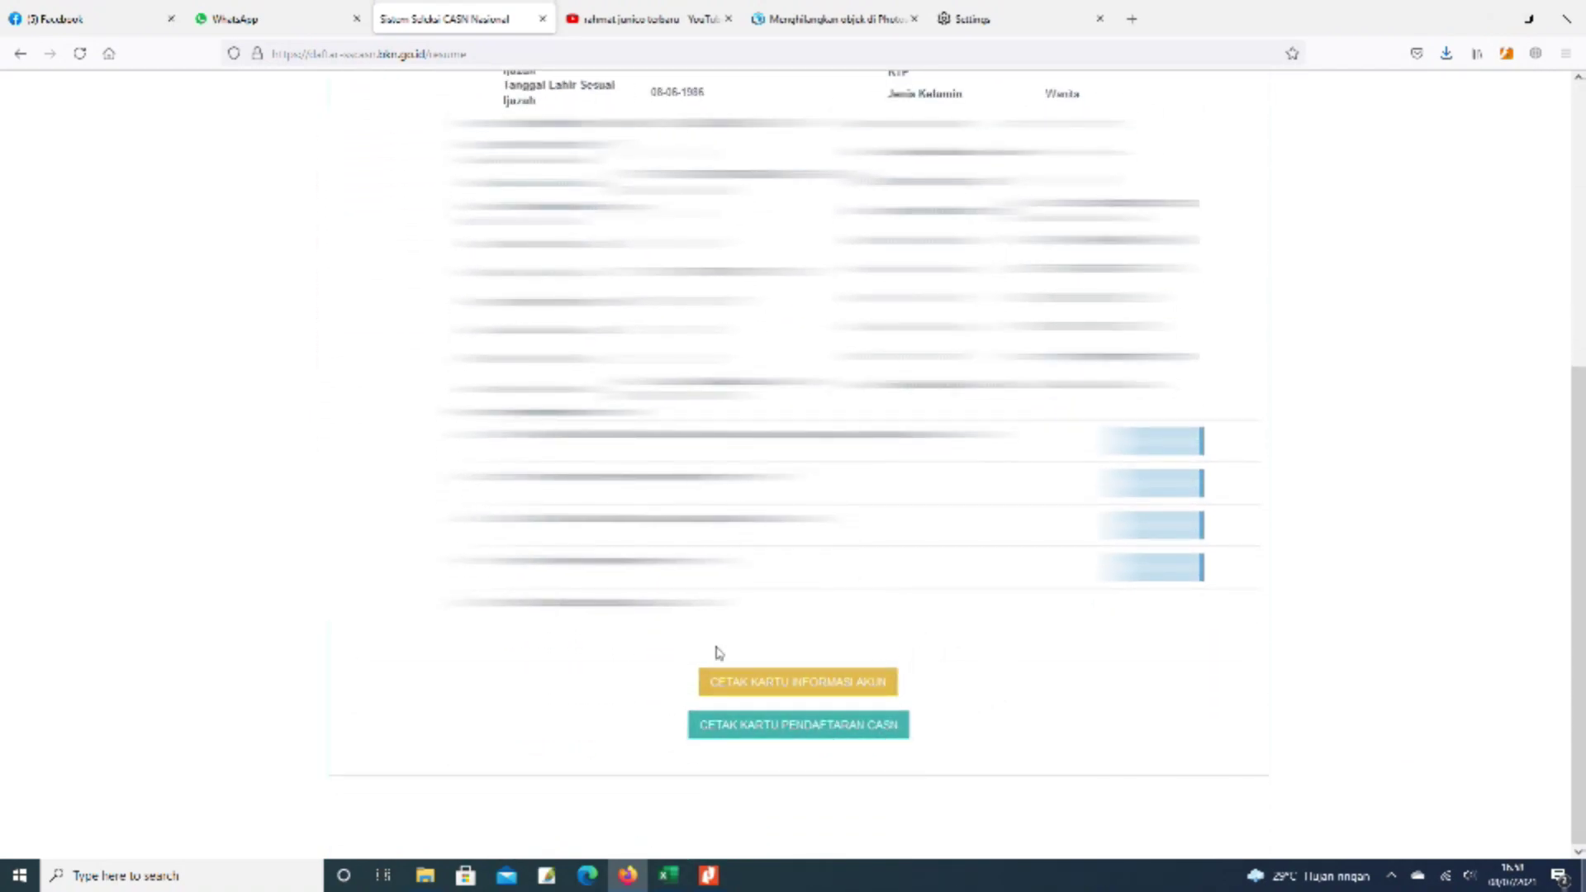
click(853, 733)
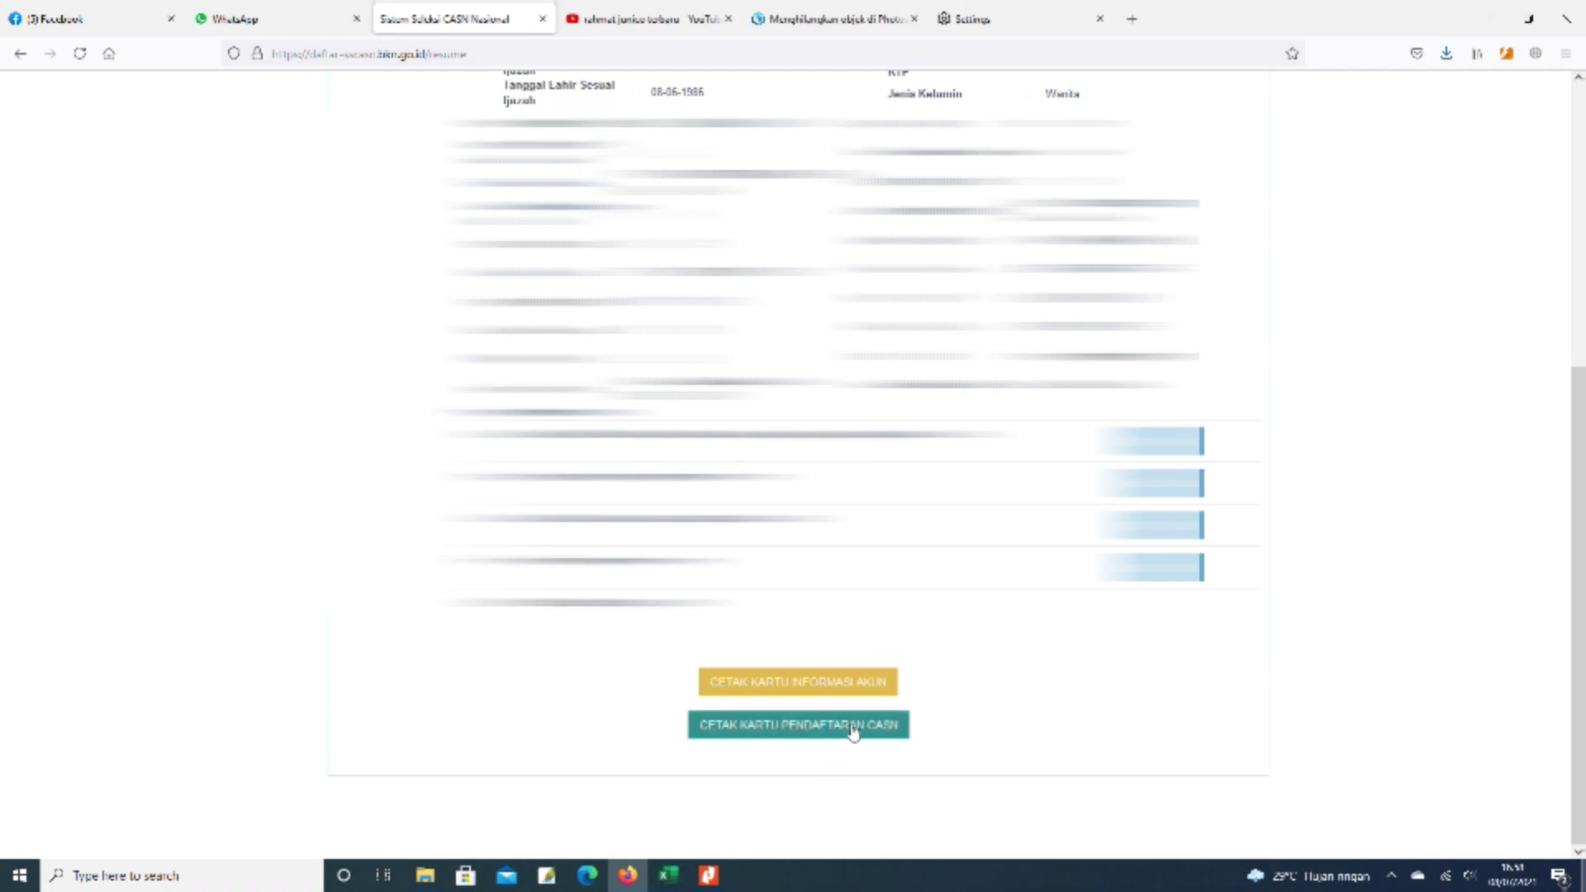
click(803, 658)
click(814, 680)
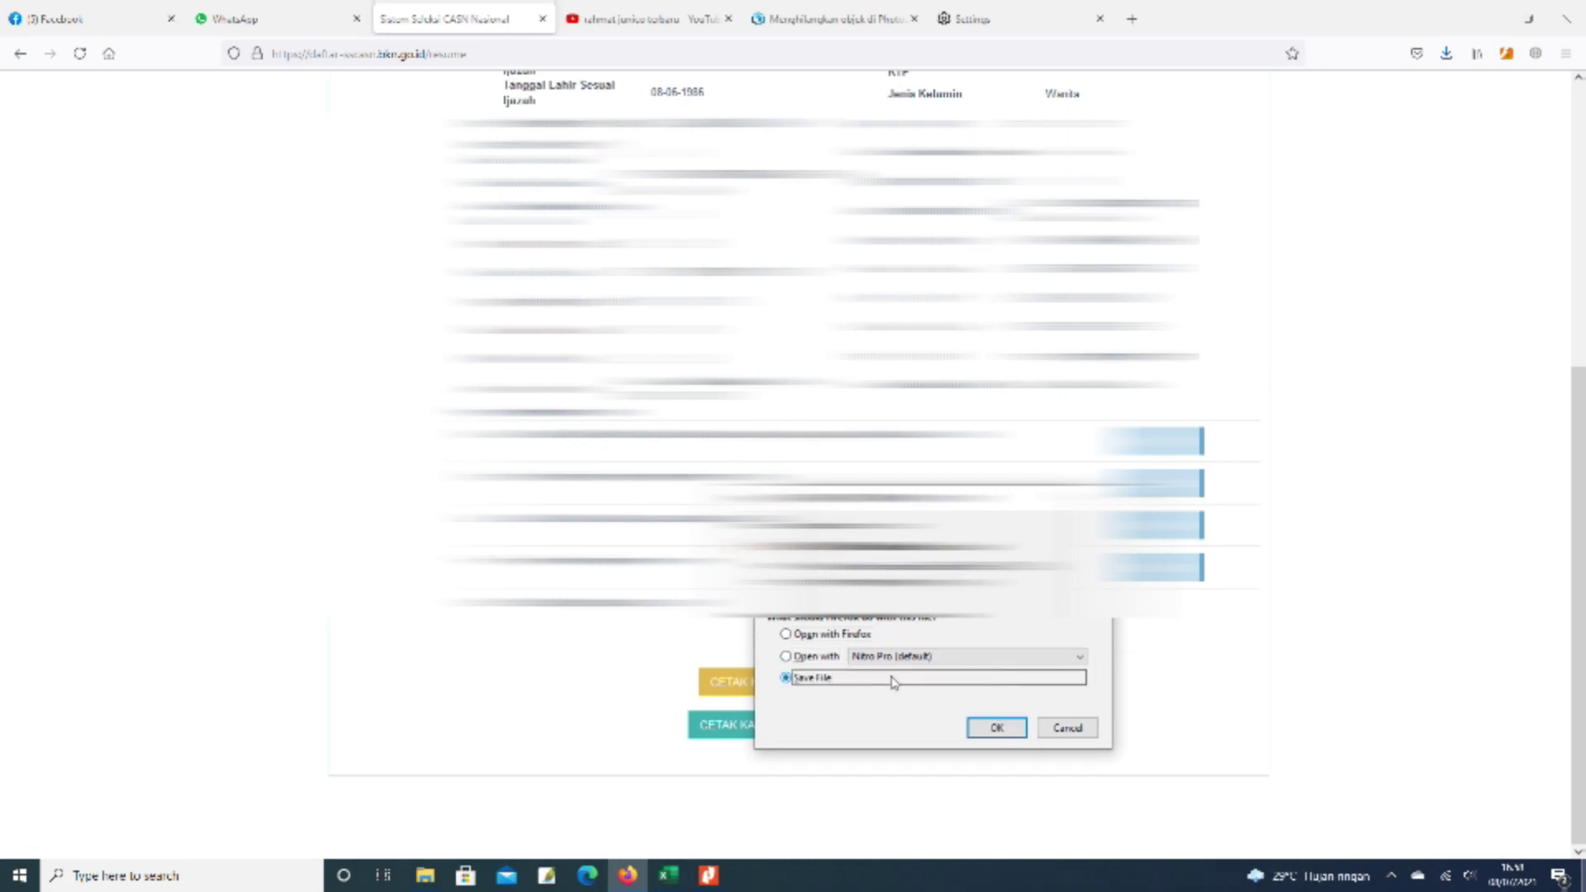
click(996, 728)
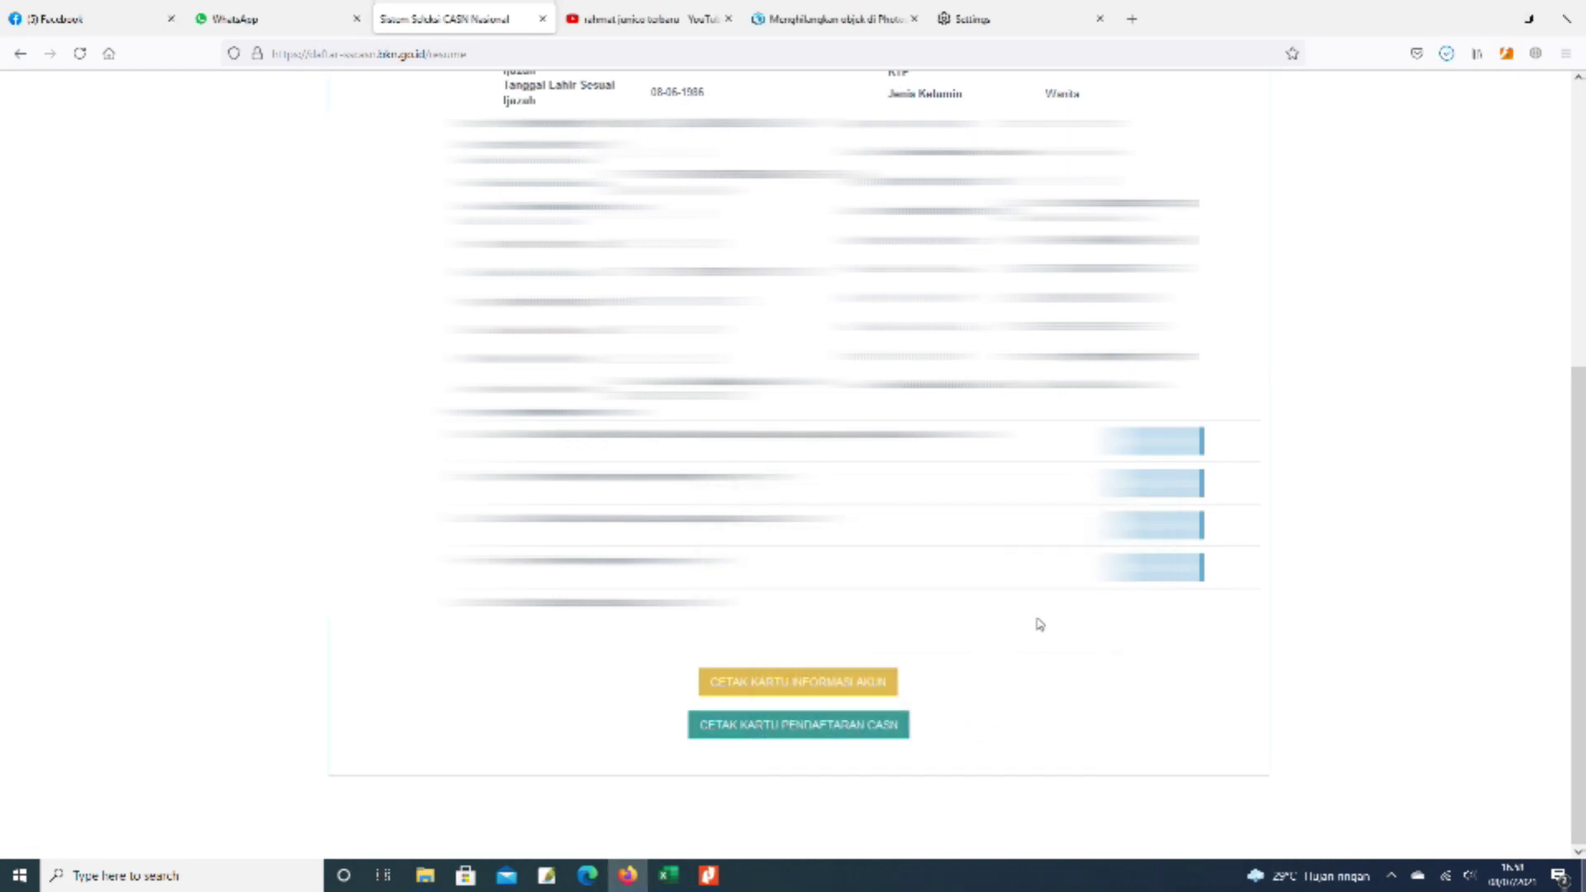
- Open the saved registration card PDF from the downloads folder in Nitro Pro
click(1446, 55)
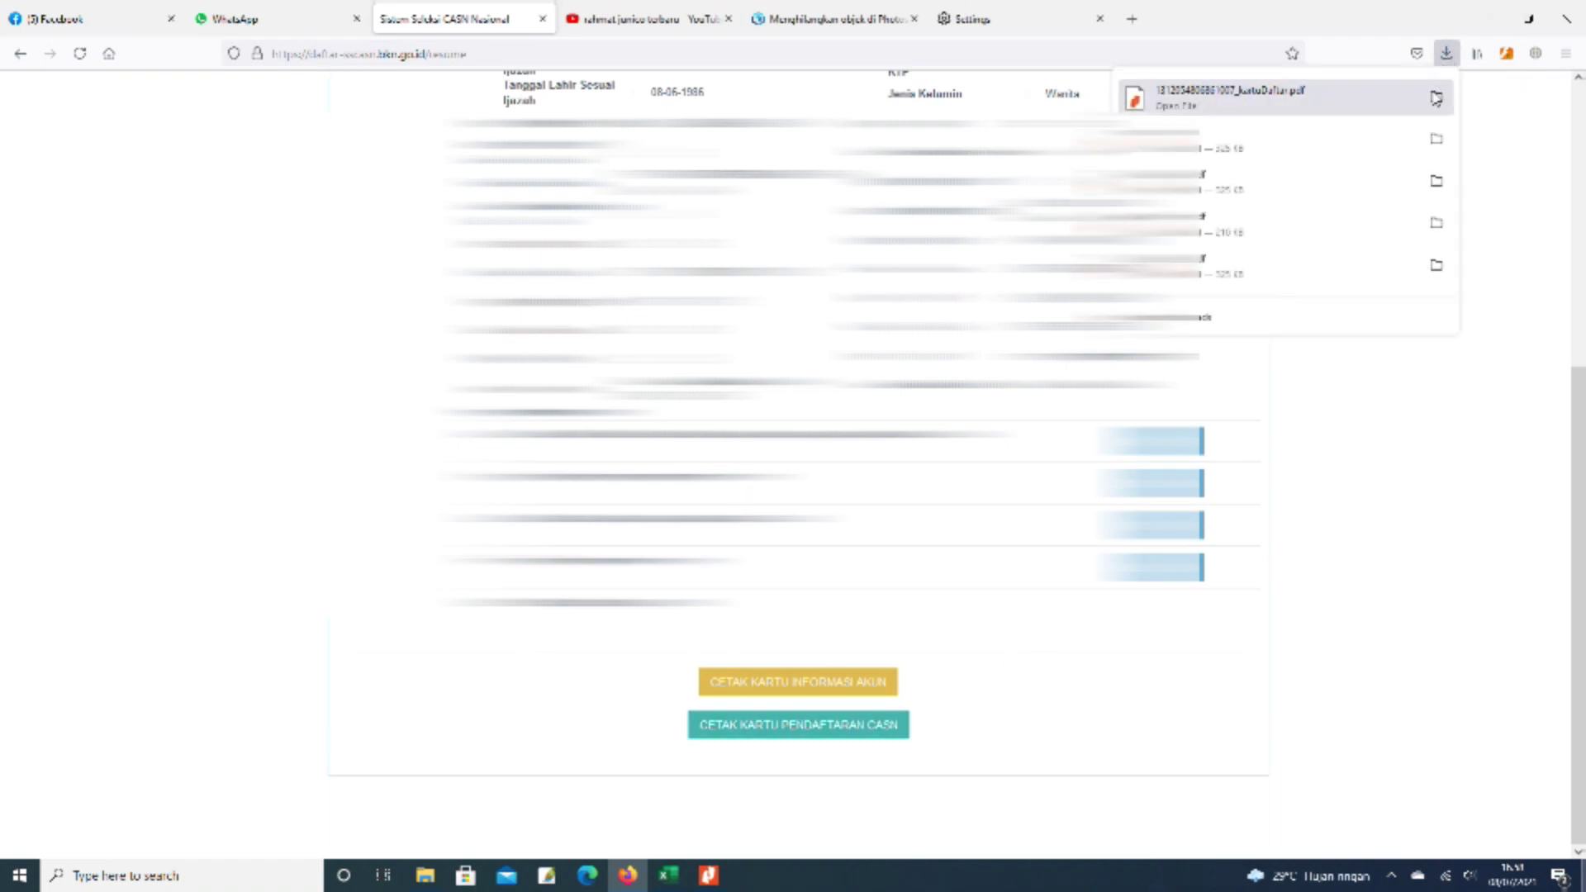
click(1436, 100)
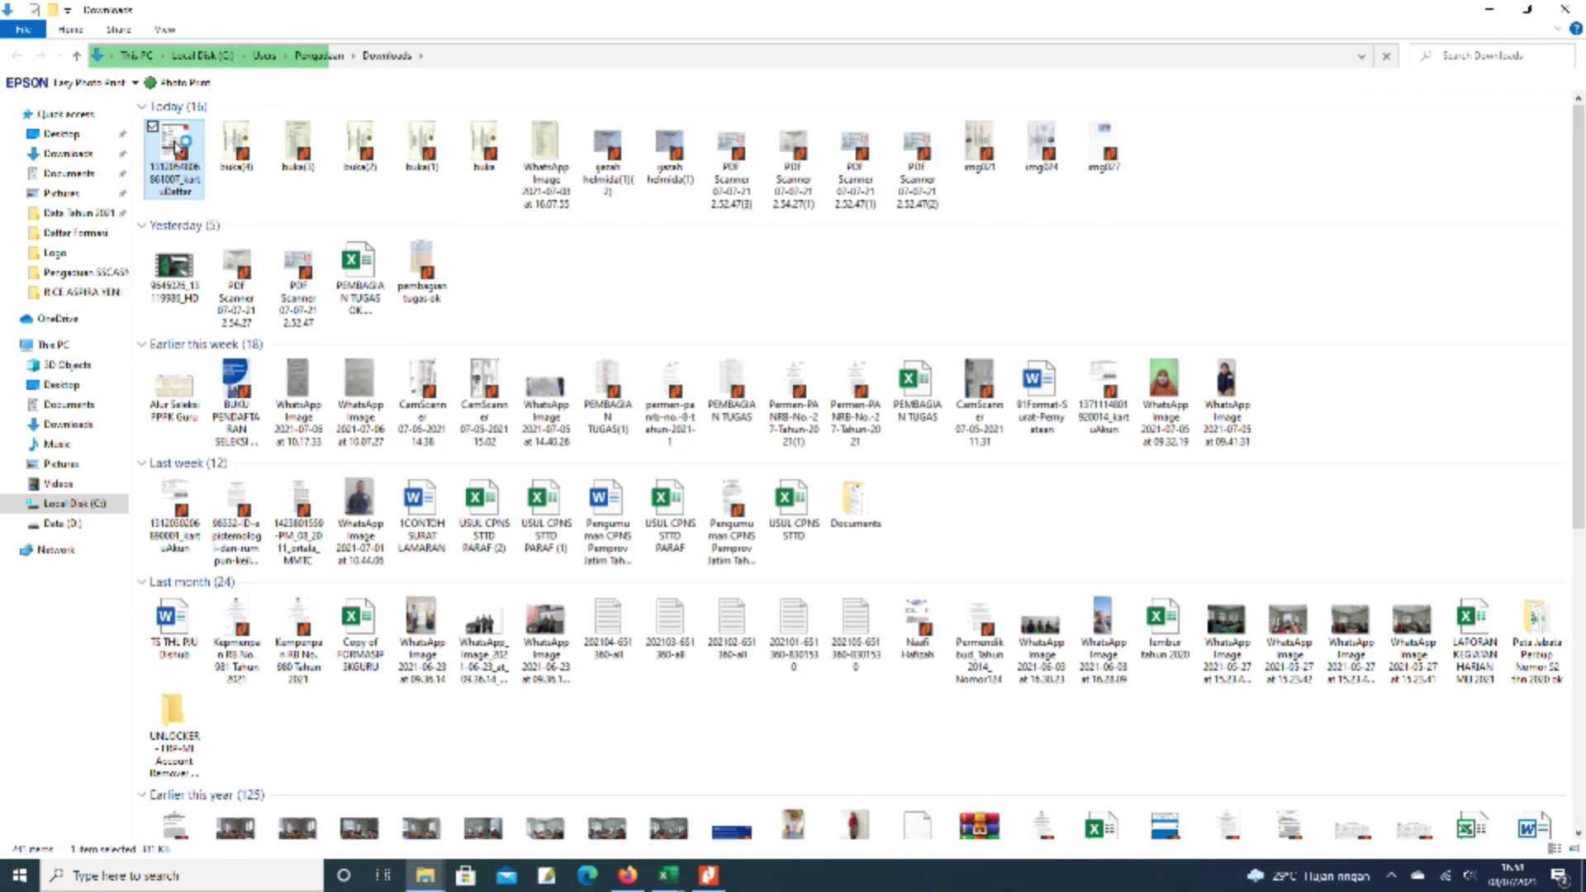
double_click(175, 147)
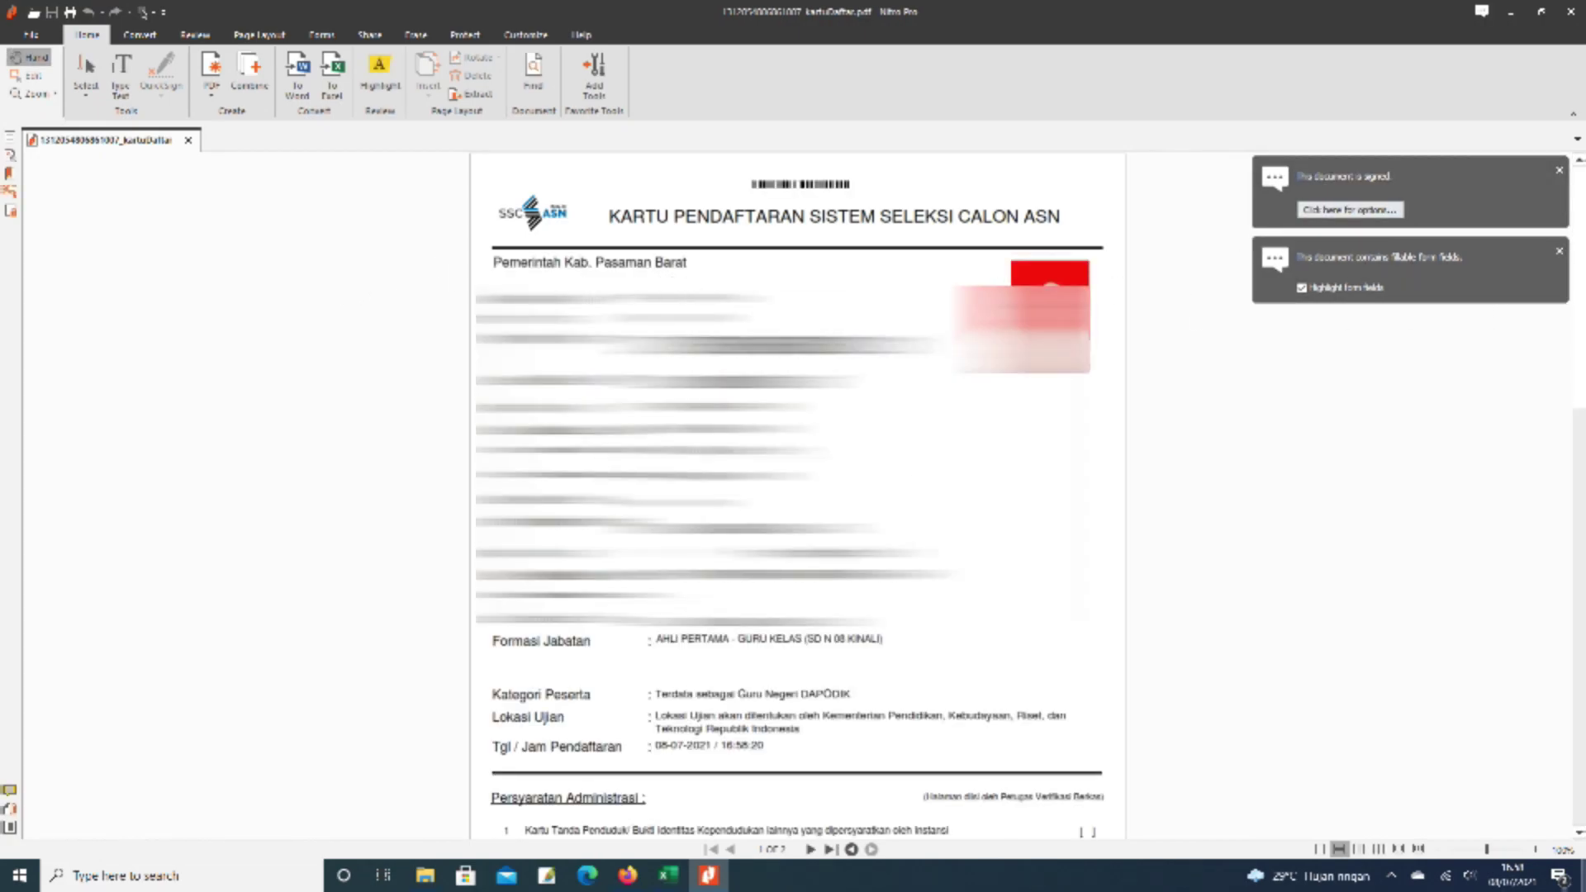
scroll(797, 495, down, 10)
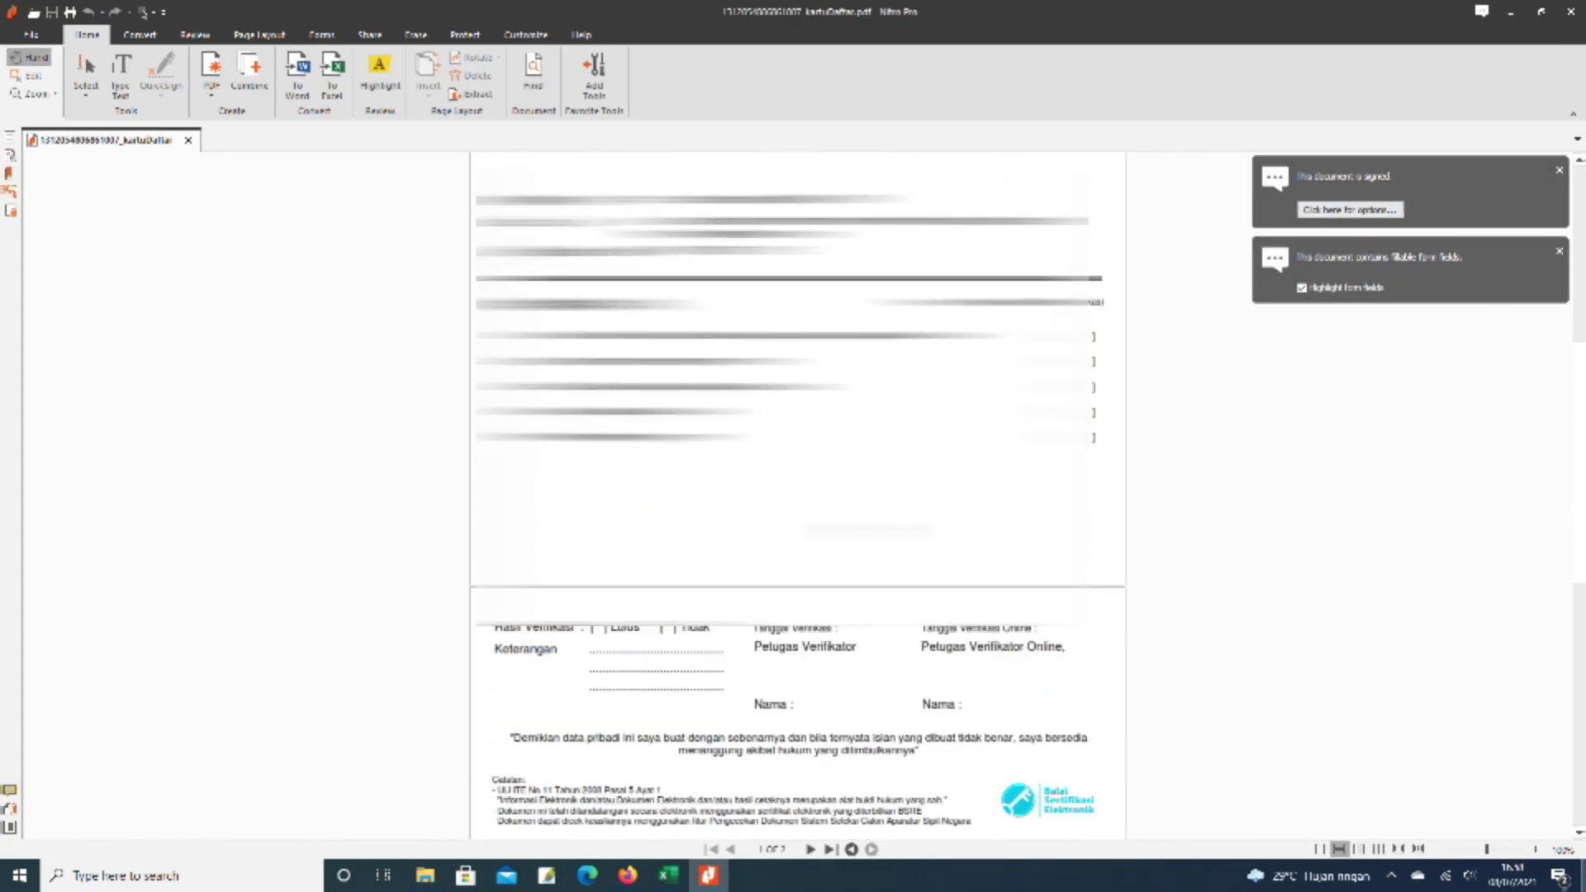
scroll(797, 495, down, 10)
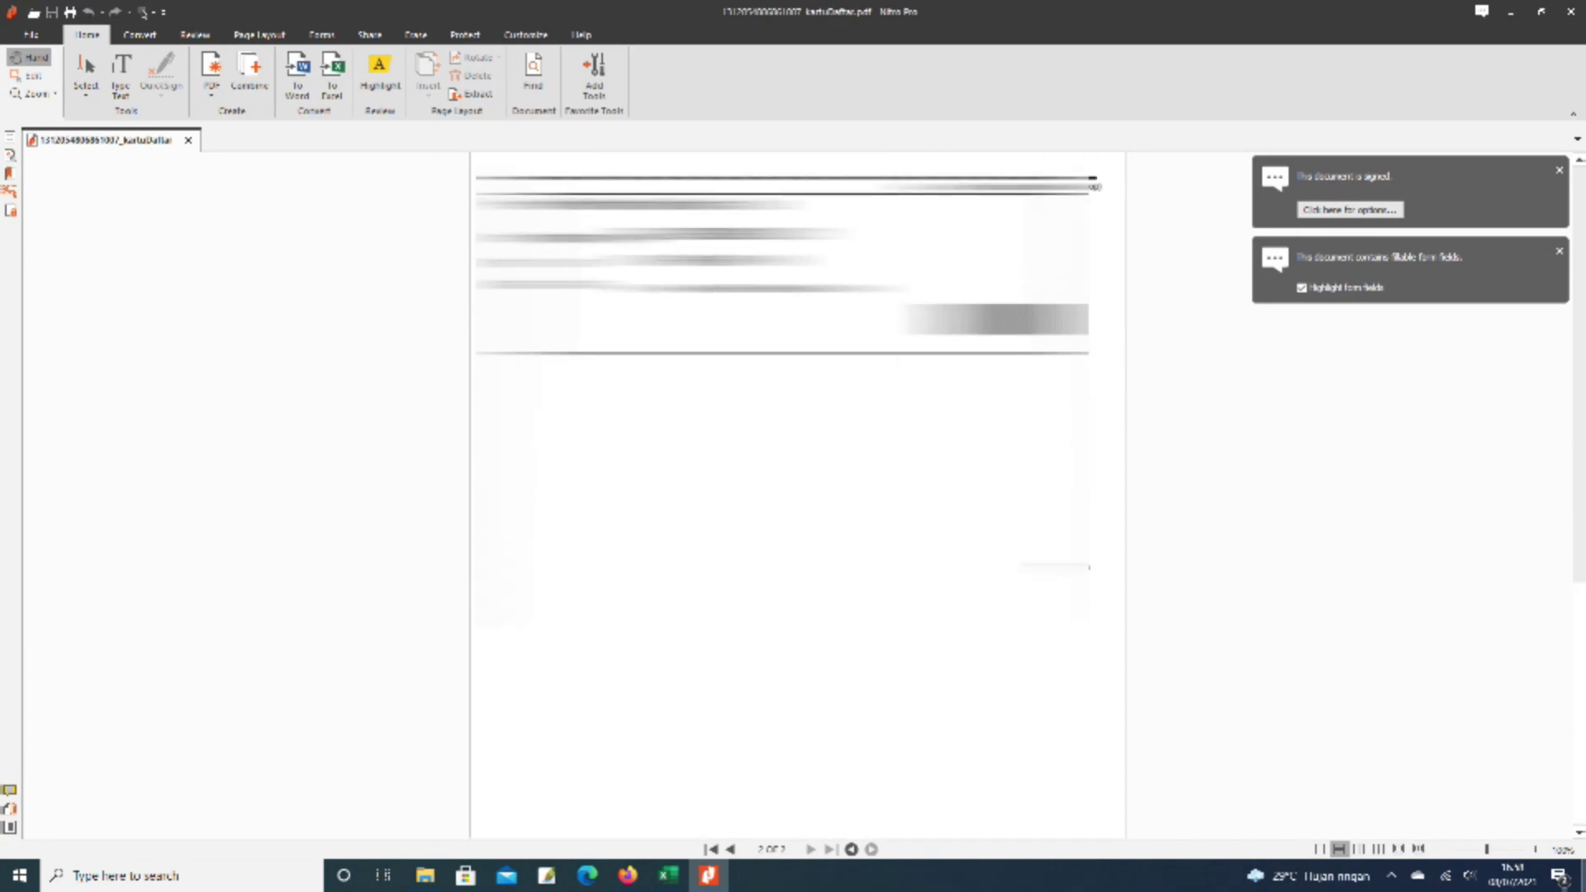